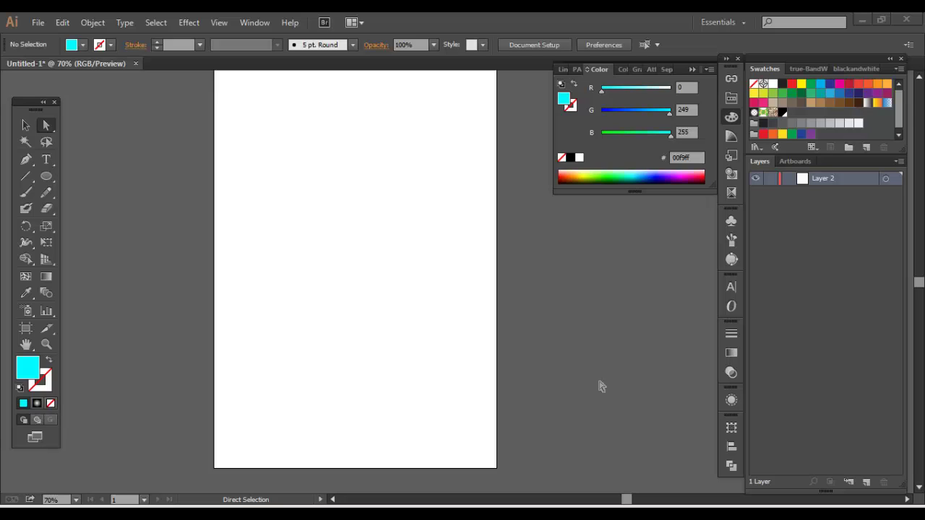
# - Draw a cyan circle in the upper part of the artboard and a cyan square below it to the right
pyautogui.press('space')
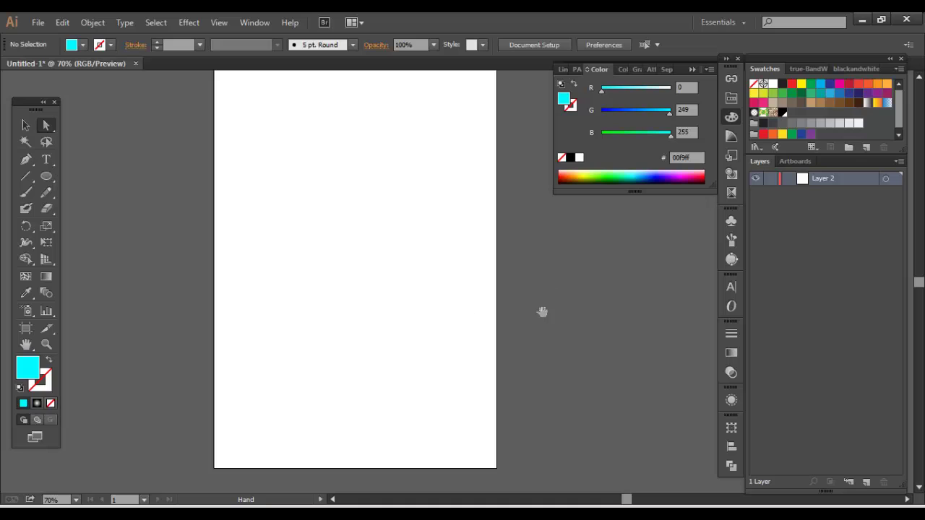
pyautogui.click(48, 177)
pyautogui.moveTo(347, 189); pyautogui.dragTo(292, 136)
pyautogui.click(26, 125)
pyautogui.moveTo(47, 187); pyautogui.dragTo(86, 175)
pyautogui.moveTo(386, 328); pyautogui.dragTo(342, 289)
# - Draw a three-sided cyan polygon below the circle, to the left of the square
pyautogui.moveTo(45, 175); pyautogui.dragTo(127, 224)
pyautogui.moveTo(273, 315); pyautogui.dragTo(264, 262)
pyautogui.press('Down')
pyautogui.press('Down')
pyautogui.press('Down')
pyautogui.press('v')
pyautogui.click(188, 289)
pyautogui.moveTo(215, 375); pyautogui.dragTo(330, 322)
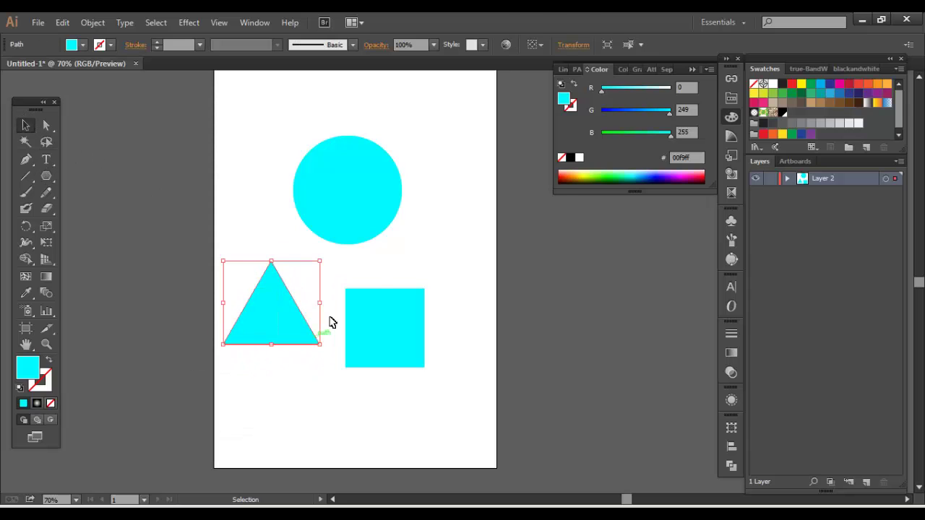
# - Fill the triangle with red, the square with green and the circle with dark blue
pyautogui.click(791, 84)
pyautogui.click(408, 318)
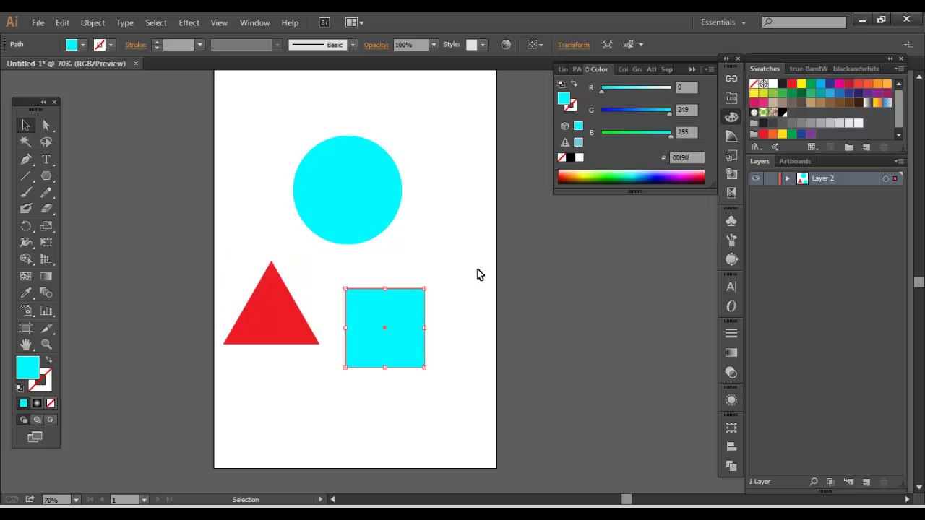
pyautogui.click(811, 84)
pyautogui.click(444, 246)
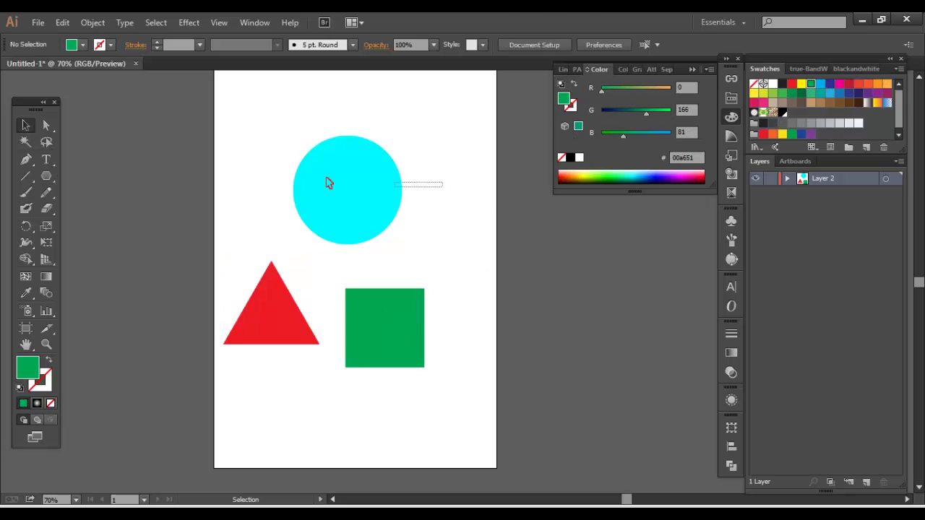
pyautogui.click(326, 183)
pyautogui.click(830, 84)
pyautogui.click(431, 287)
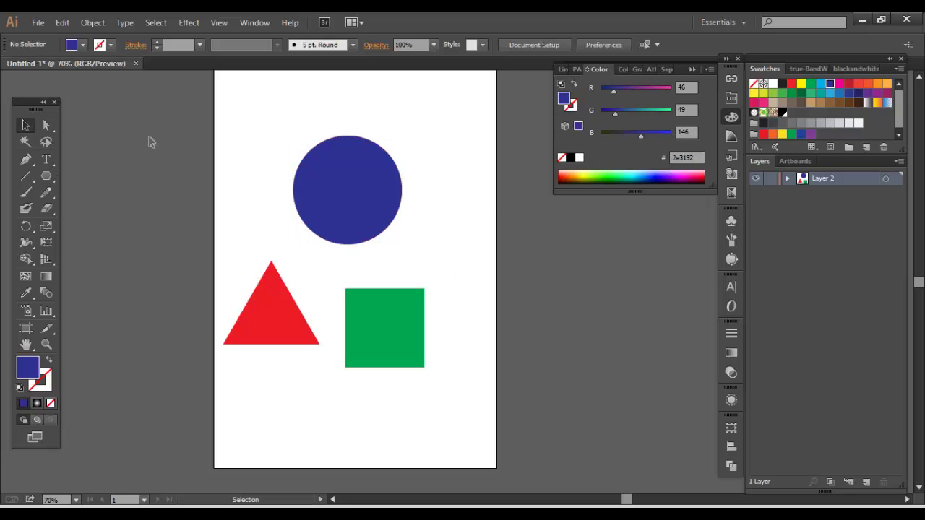
# - Move all three shapes together slightly up and to the right on the artboard
pyautogui.moveTo(151, 143); pyautogui.dragTo(430, 403)
pyautogui.moveTo(390, 318); pyautogui.dragTo(418, 299)
pyautogui.click(485, 208)
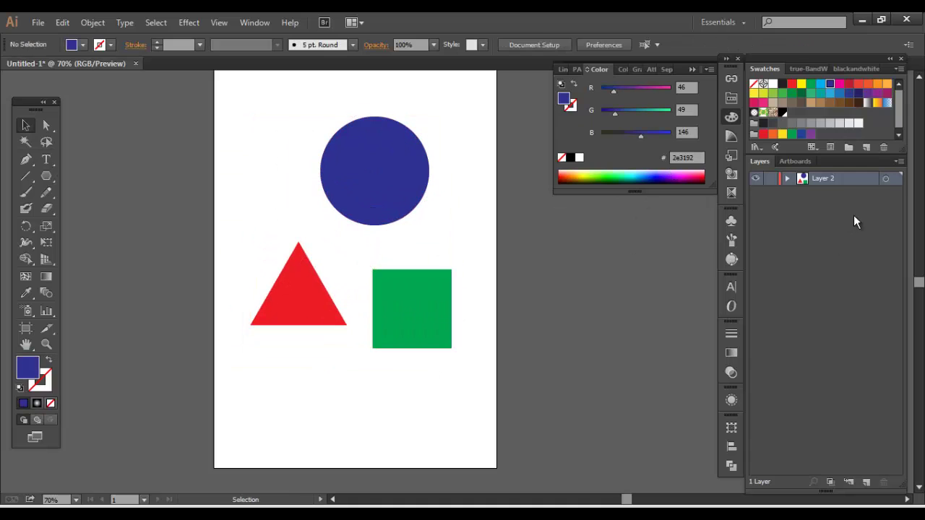
# - Rename the layer as Layer 1
pyautogui.doubleClick(821, 179)
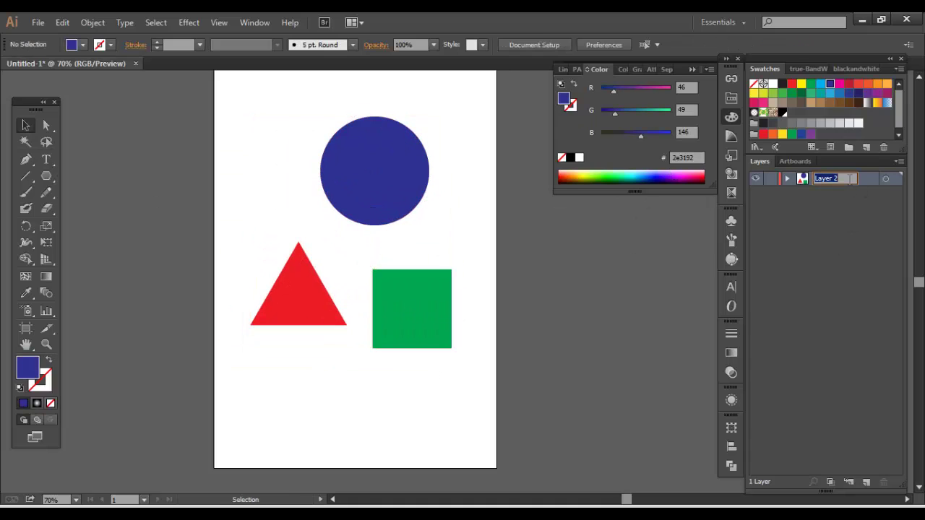
pyautogui.press('Right')
pyautogui.press('Return')
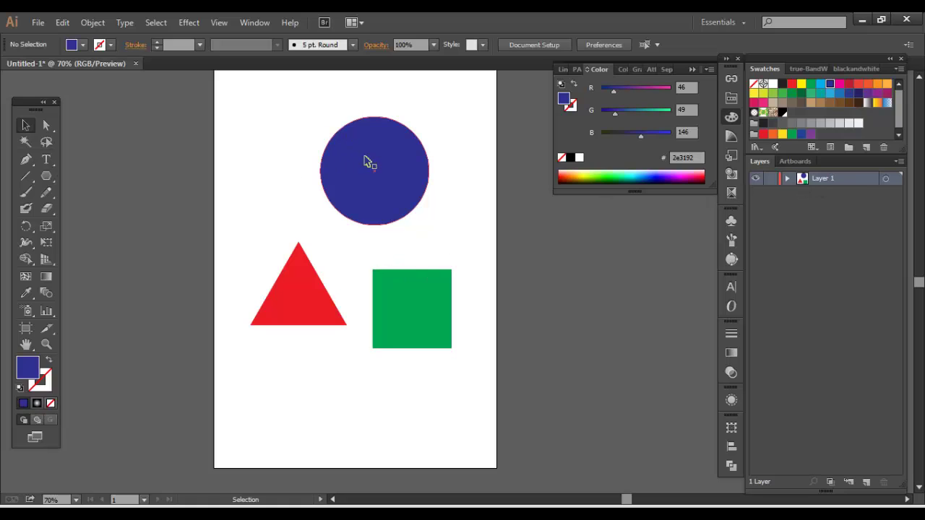
# - Expand Layer 1 to show the paths it contains
pyautogui.click(786, 178)
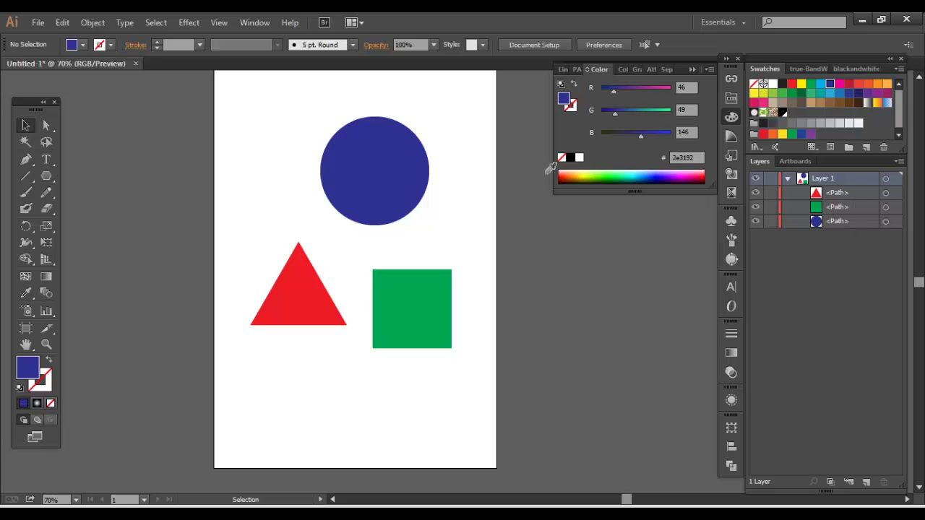
pyautogui.click(787, 179)
pyautogui.click(787, 180)
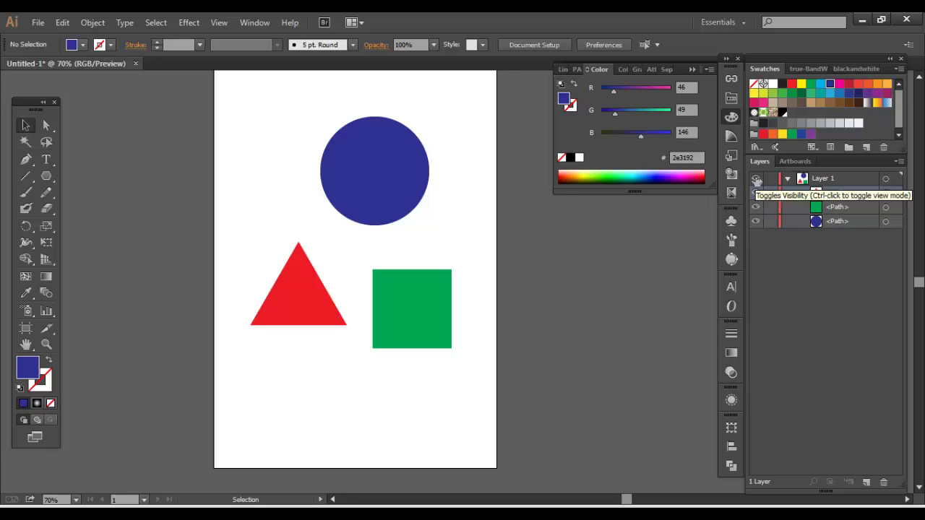
# - Try switching Layer 1 to outline display and back to preview
pyautogui.keyDown('ctrl'); pyautogui.click(756, 179); pyautogui.keyUp('ctrl')
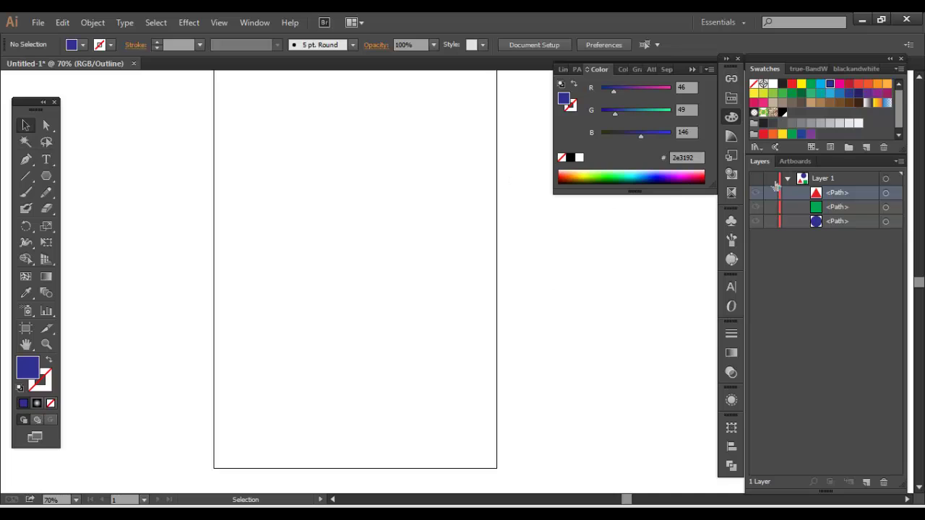
pyautogui.keyDown('ctrl'); pyautogui.click(756, 179); pyautogui.keyUp('ctrl')
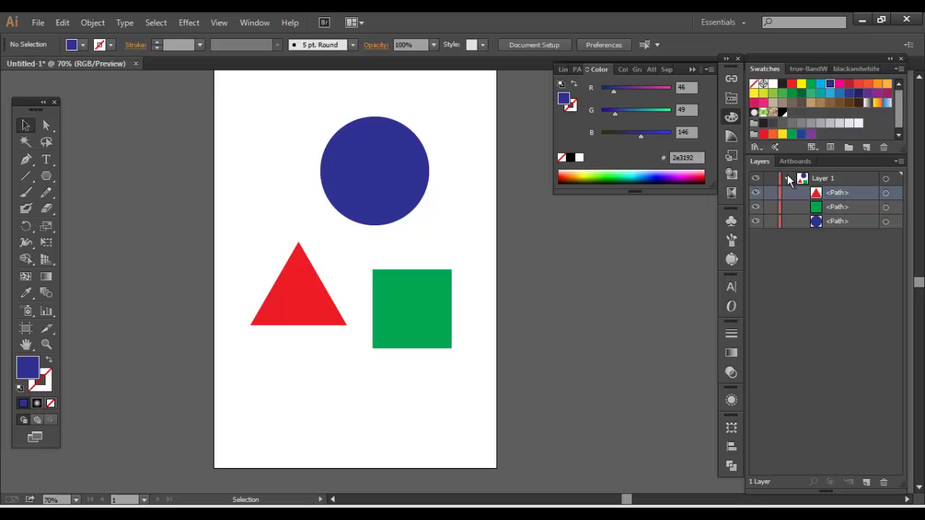
pyautogui.keyDown('ctrl'); pyautogui.click(756, 179); pyautogui.keyUp('ctrl')
pyautogui.hotkey('ctrl', 'y')
# - Toggle the visibility of Layer 1 and of its triangle, square and circle paths off and on again
pyautogui.click(756, 180)
pyautogui.click(756, 179)
pyautogui.click(756, 192)
pyautogui.click(756, 179)
pyautogui.click(756, 179)
pyautogui.click(756, 193)
pyautogui.click(756, 193)
pyautogui.click(756, 207)
pyautogui.click(756, 222)
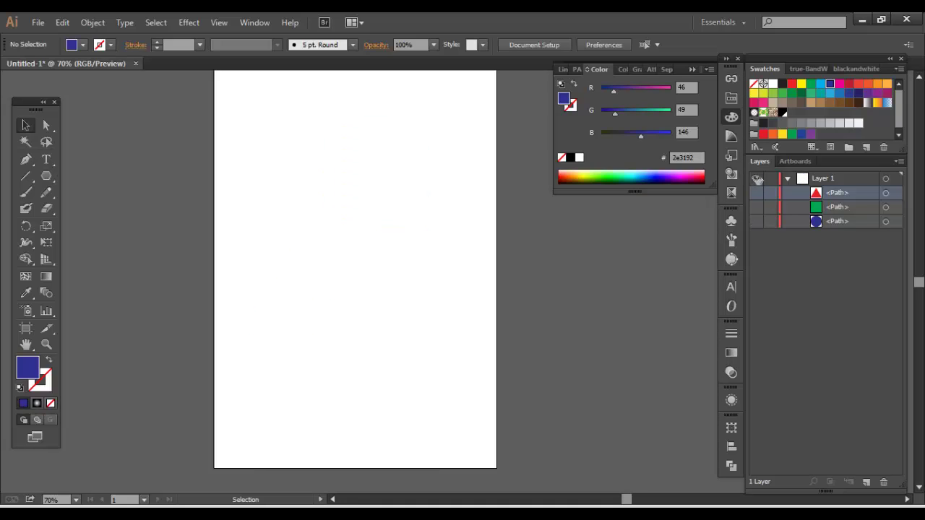
pyautogui.click(756, 193)
pyautogui.click(756, 208)
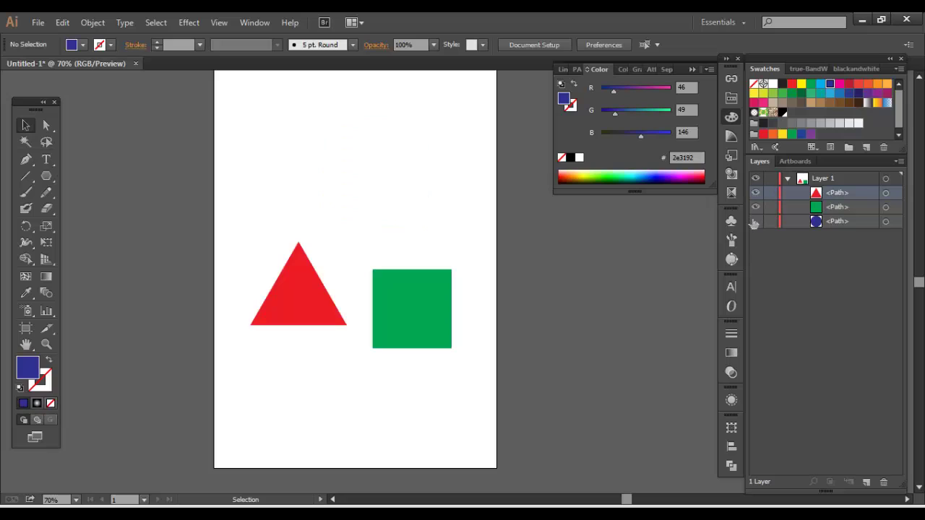
pyautogui.click(756, 221)
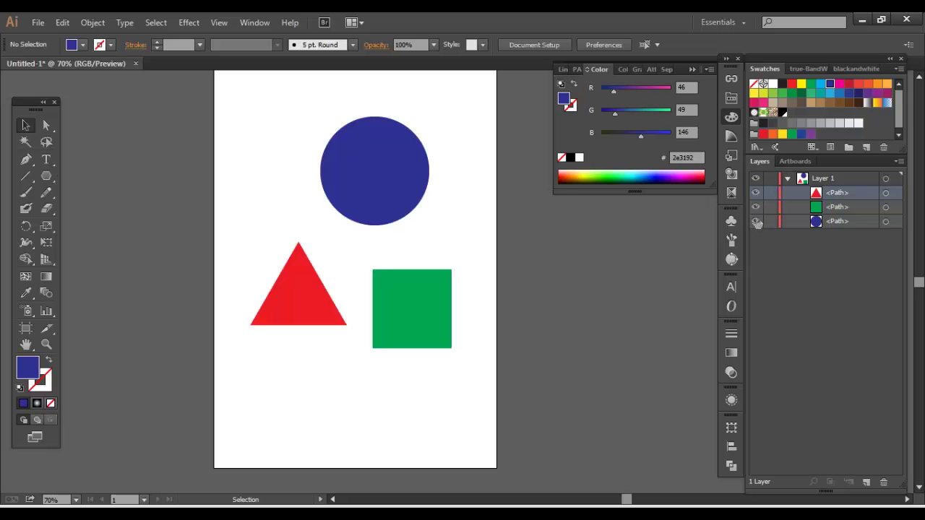
# - Hide the circle and square, move the triangle up to the circle's upper right area, and show both shapes again
pyautogui.click(756, 222)
pyautogui.click(756, 208)
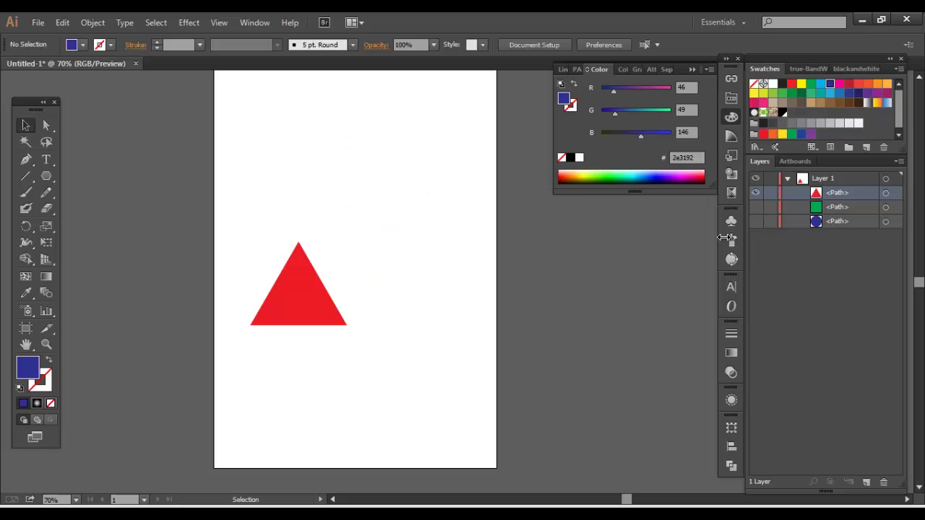
pyautogui.moveTo(331, 287); pyautogui.dragTo(434, 278)
pyautogui.moveTo(373, 278); pyautogui.dragTo(389, 132)
pyautogui.click(756, 207)
pyautogui.click(756, 222)
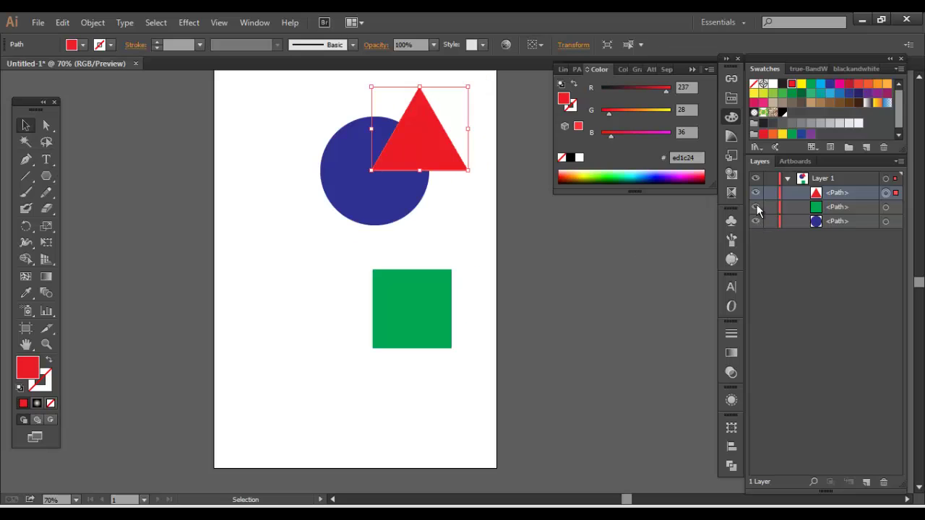
# - Lock the triangle and square paths, and move the unlocked circle down and left, clear of the triangle
pyautogui.click(771, 192)
pyautogui.click(770, 207)
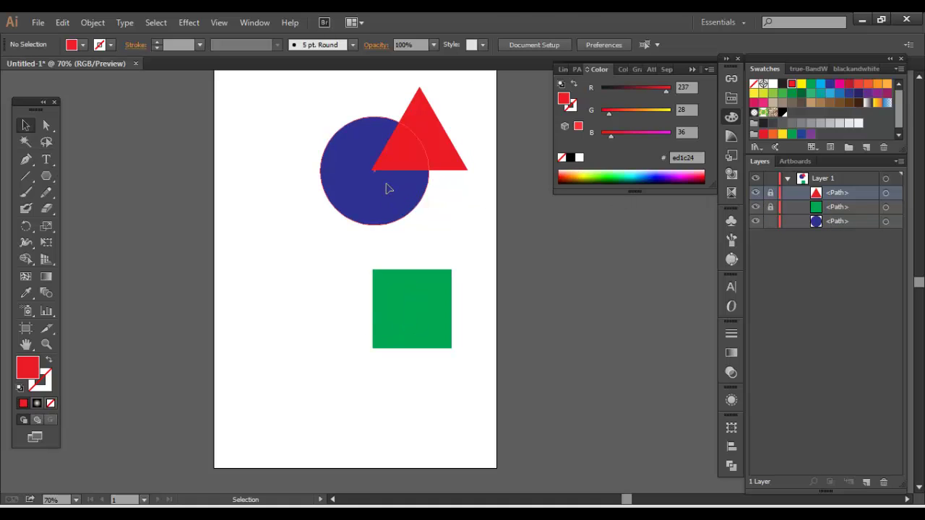
pyautogui.click(386, 188)
pyautogui.click(450, 133)
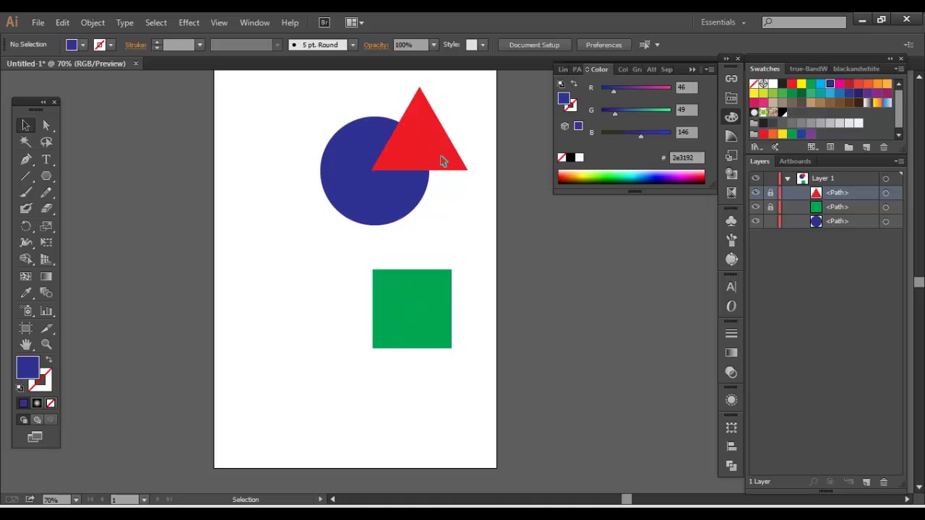
pyautogui.moveTo(393, 207); pyautogui.dragTo(320, 208)
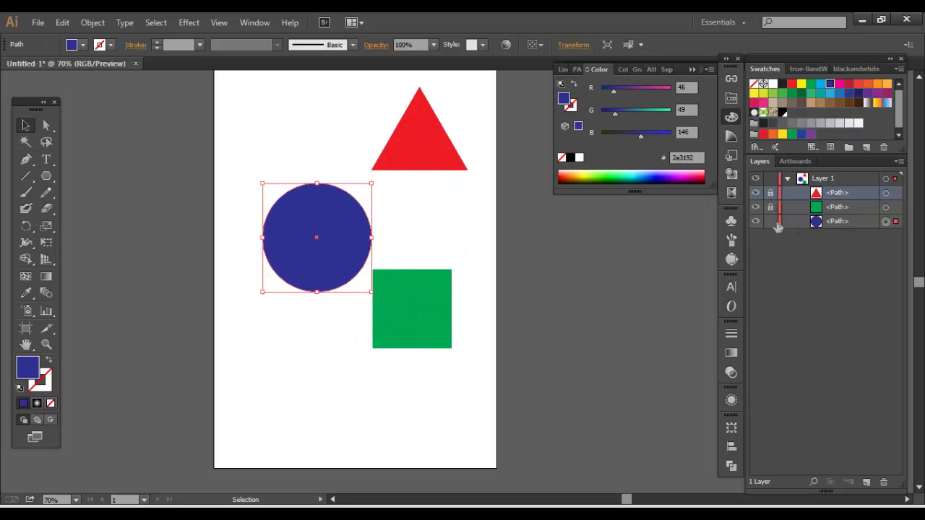
# - Lock the whole of Layer 1 and unlock it again together with its paths
pyautogui.click(786, 178)
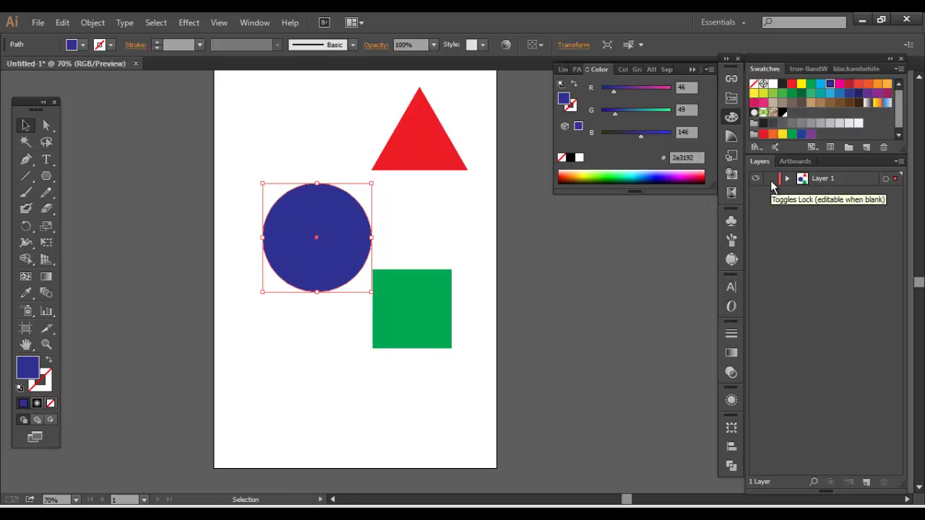
pyautogui.click(771, 179)
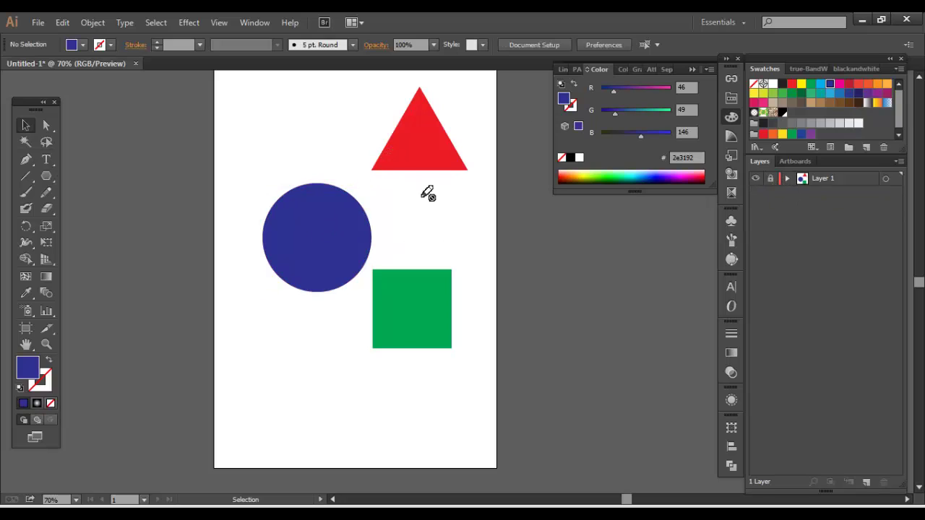
pyautogui.click(771, 178)
pyautogui.click(787, 178)
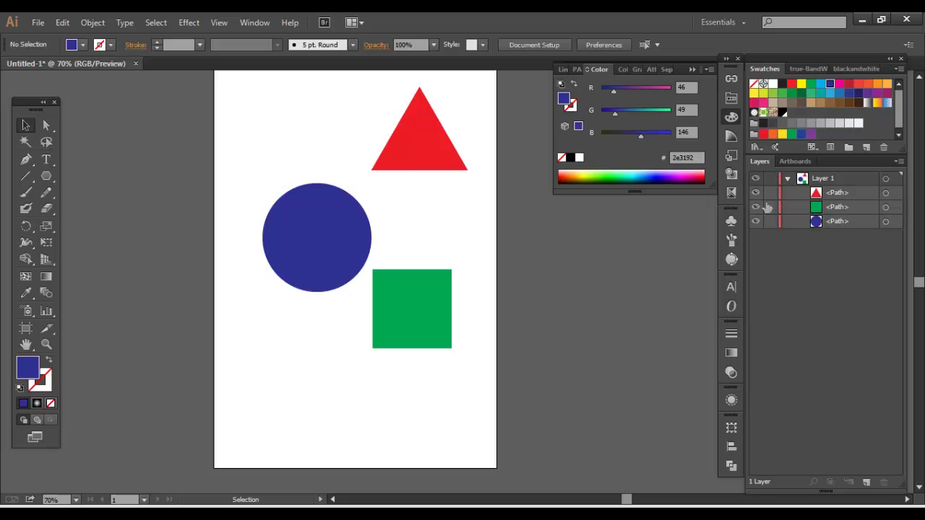
# - Select Layer 1 and review the layer commands available for it
pyautogui.click(787, 178)
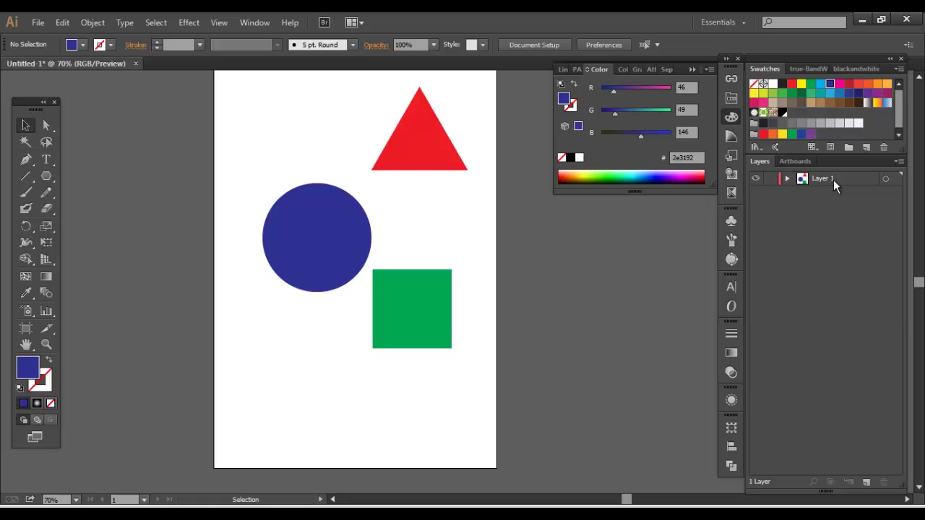
pyautogui.click(790, 179)
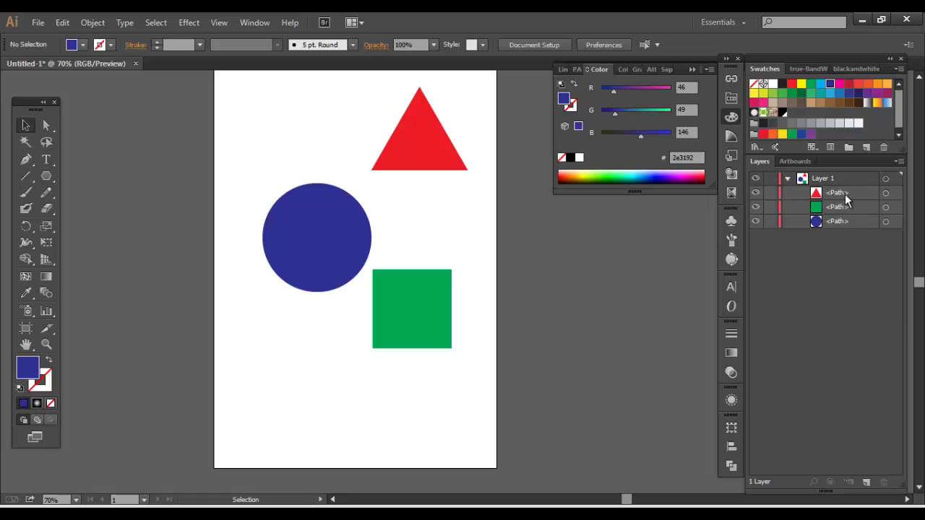
pyautogui.click(862, 181)
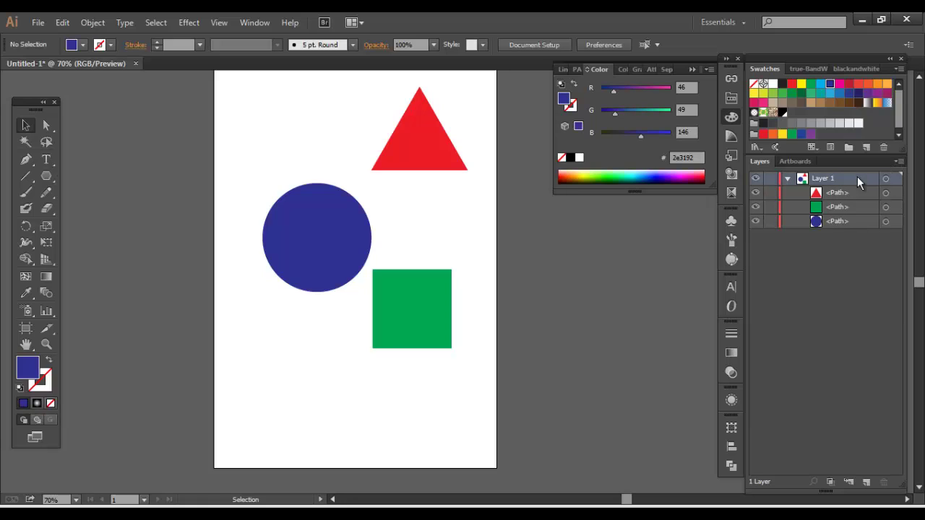
pyautogui.click(899, 162)
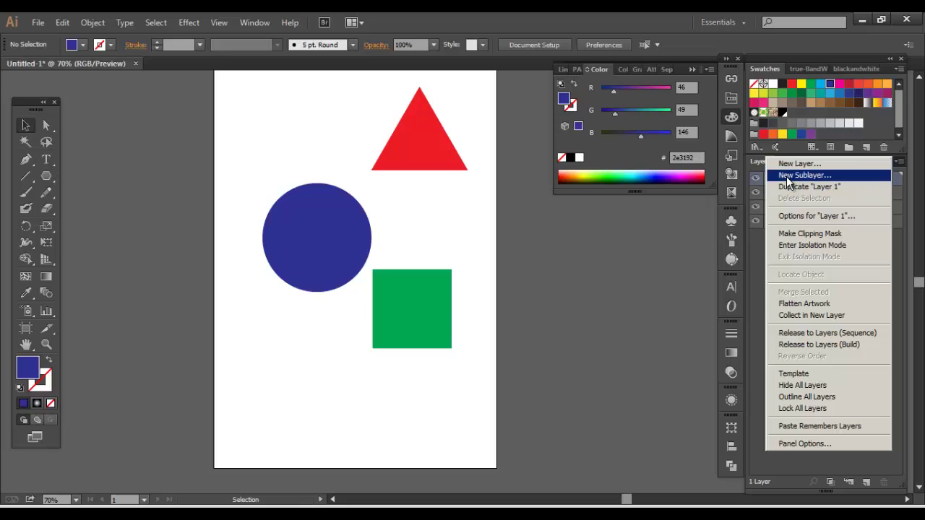
pyautogui.click(758, 254)
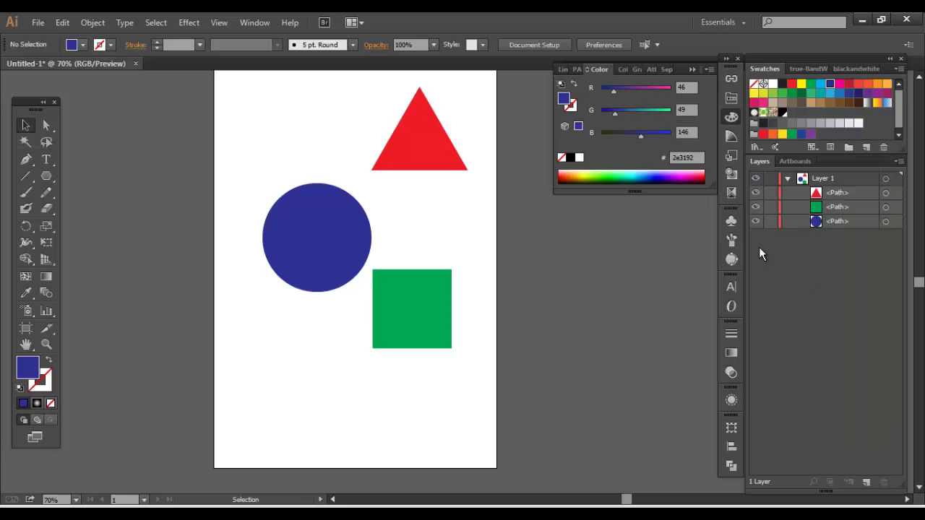
# - Select the individual paths in Layer 1 and review the layer commands available for the triangle path
pyautogui.click(787, 178)
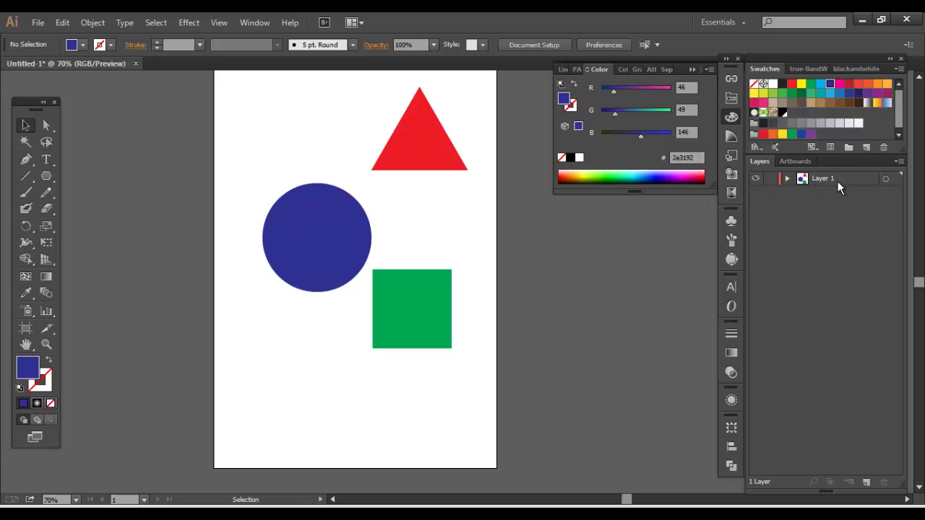
pyautogui.click(837, 181)
pyautogui.click(787, 178)
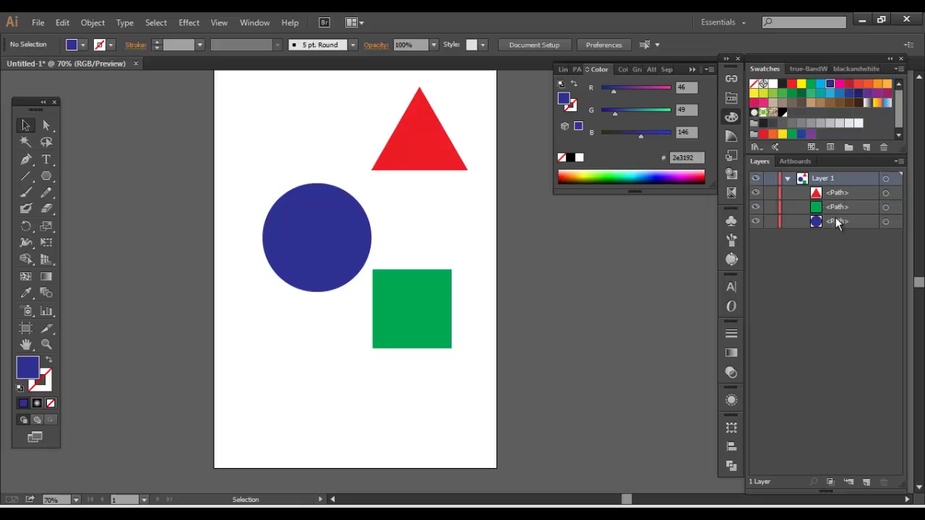
pyautogui.click(837, 208)
pyautogui.click(841, 222)
pyautogui.click(836, 192)
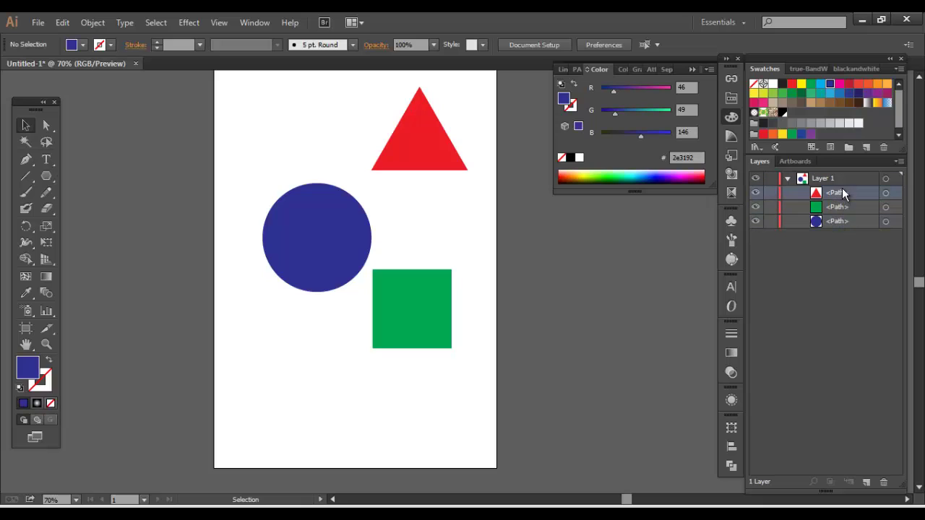
pyautogui.click(900, 161)
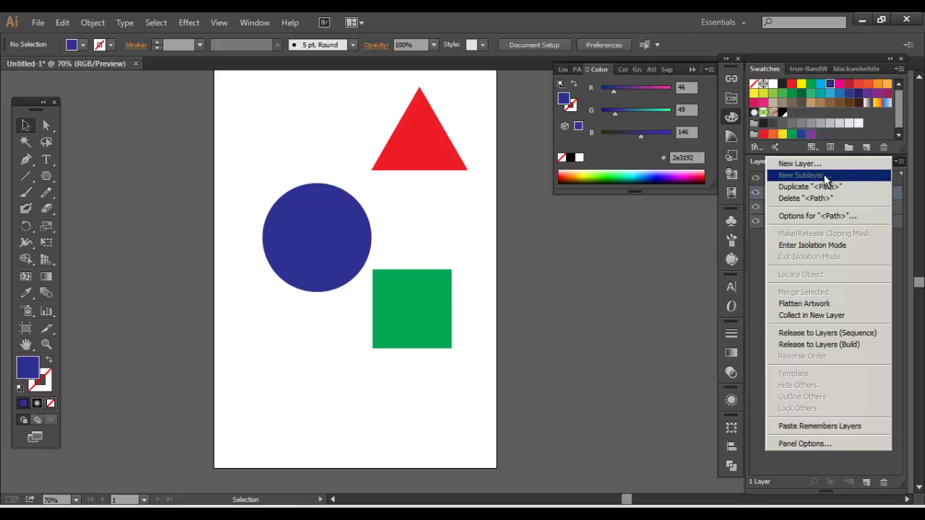
pyautogui.click(762, 254)
# - Rename Layer 1 as Shapes through its layer options
pyautogui.click(900, 162)
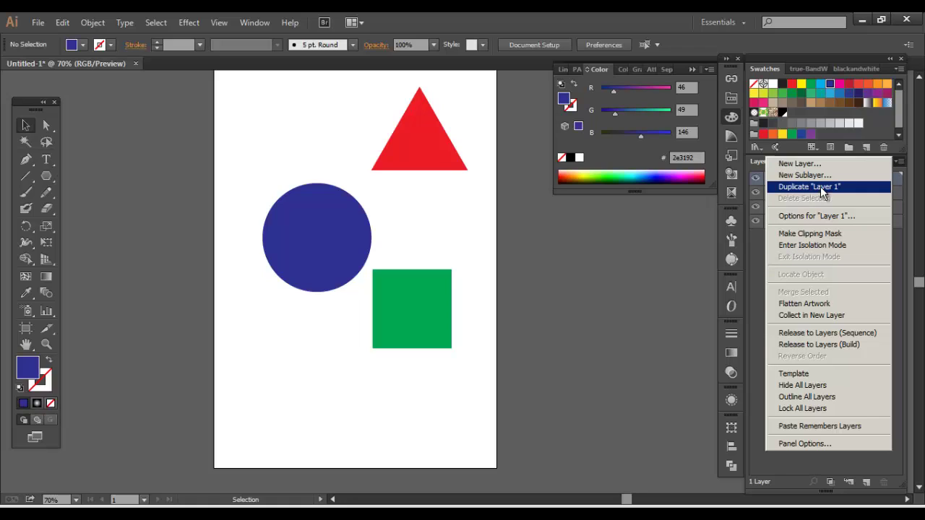
pyautogui.click(808, 217)
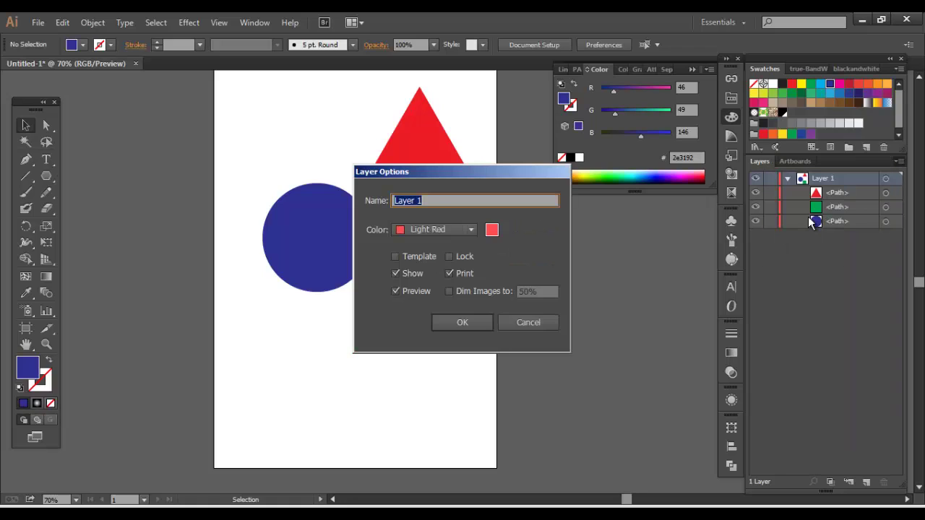
pyautogui.moveTo(420, 172); pyautogui.dragTo(497, 247)
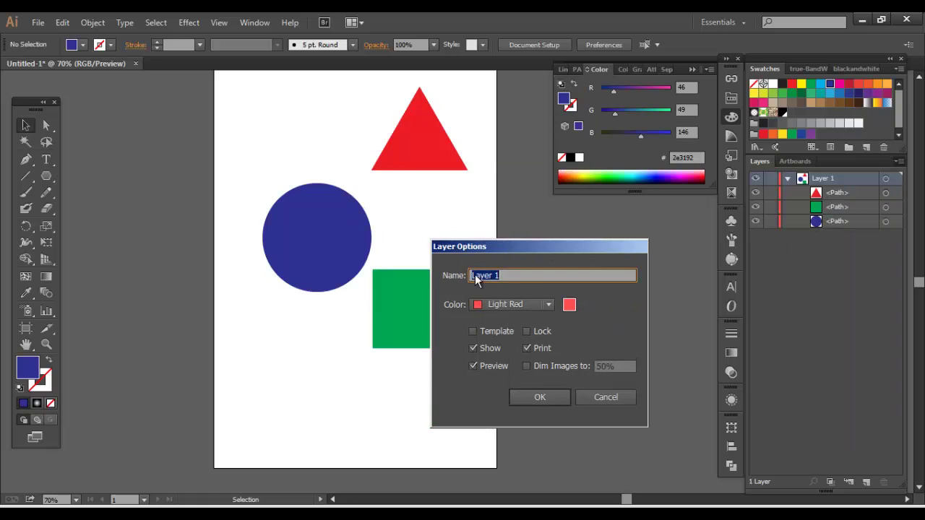
pyautogui.write('Shapes')
pyautogui.click(535, 398)
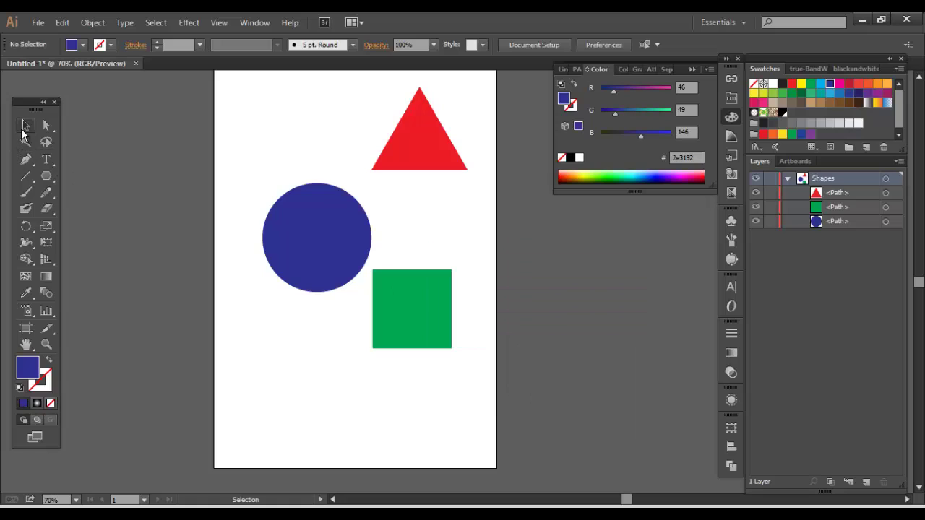
# - Select the triangle, circle and square in turn on the artboard to compare their selection outlines
pyautogui.click(426, 136)
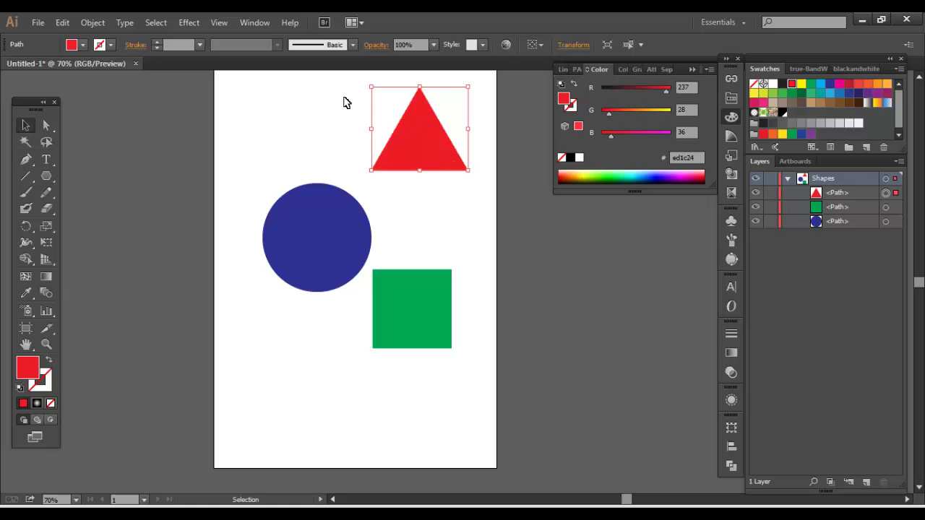
pyautogui.click(293, 208)
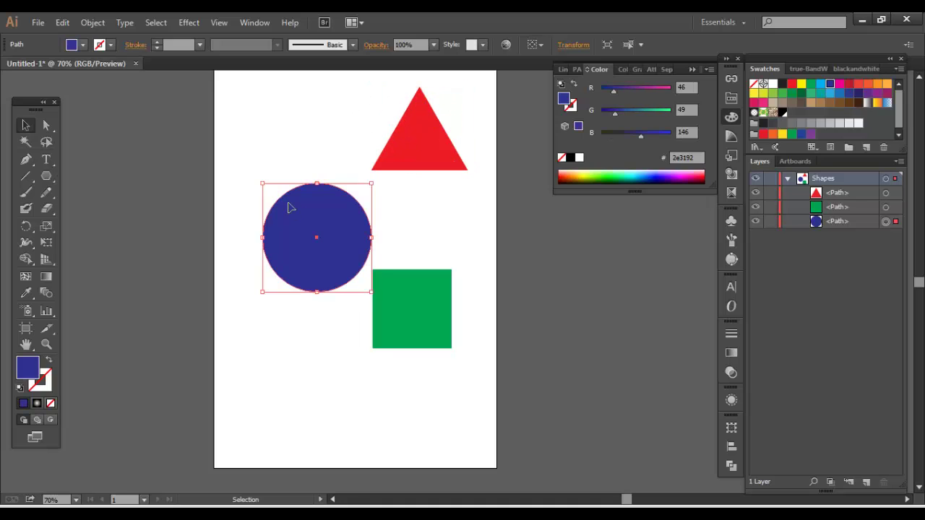
pyautogui.click(396, 307)
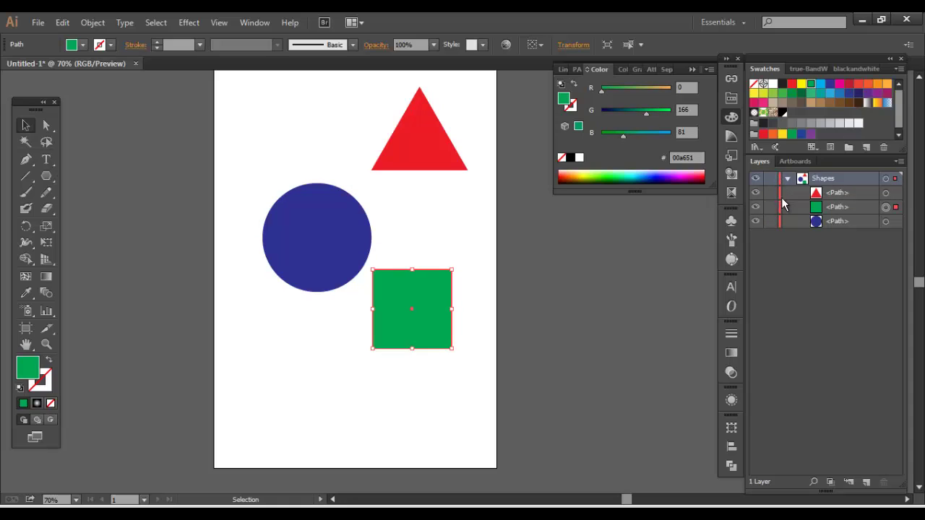
# - Collapse the Shapes layer and look at its layer options and in-place name editing without changing anything
pyautogui.click(787, 179)
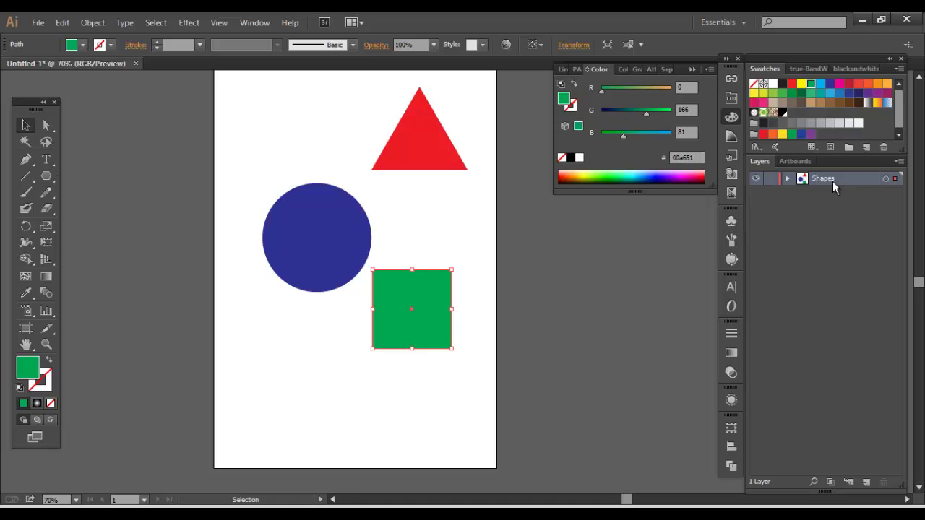
pyautogui.click(899, 161)
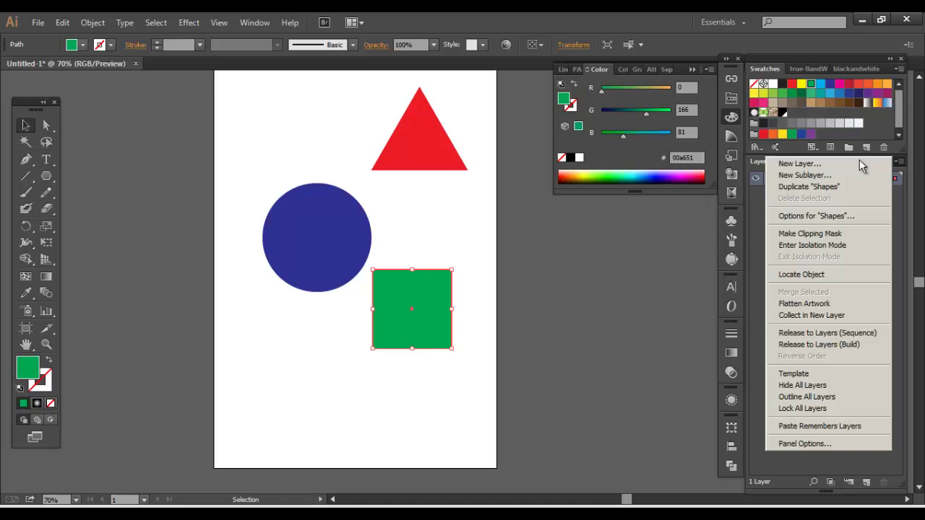
pyautogui.click(820, 215)
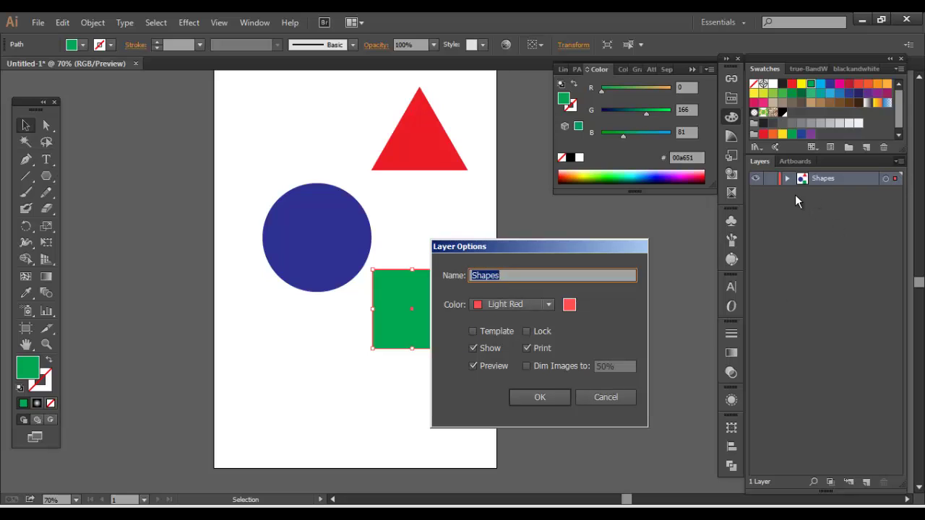
pyautogui.click(592, 398)
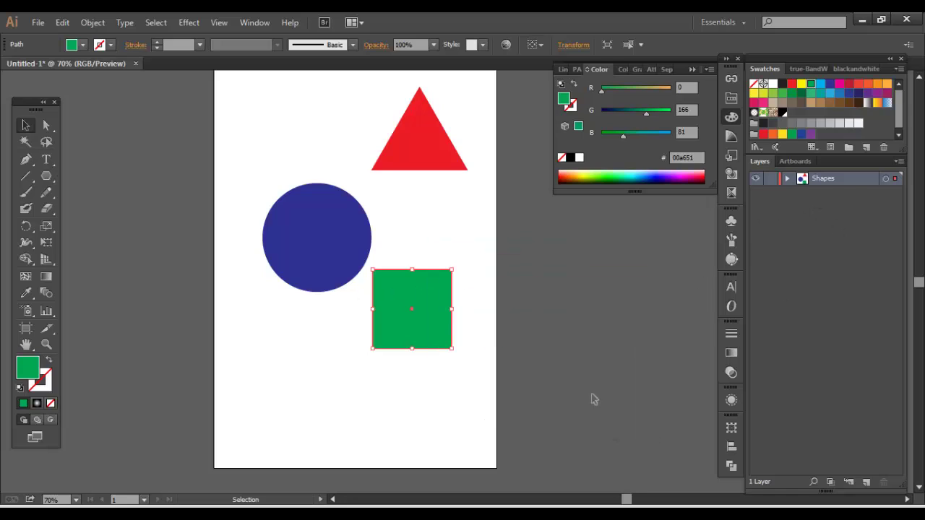
pyautogui.doubleClick(858, 180)
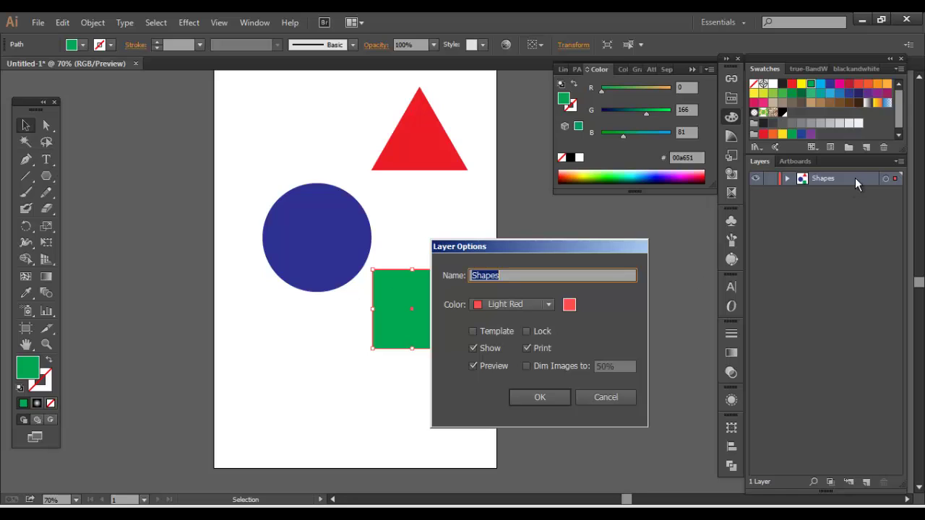
pyautogui.click(625, 398)
pyautogui.doubleClick(819, 179)
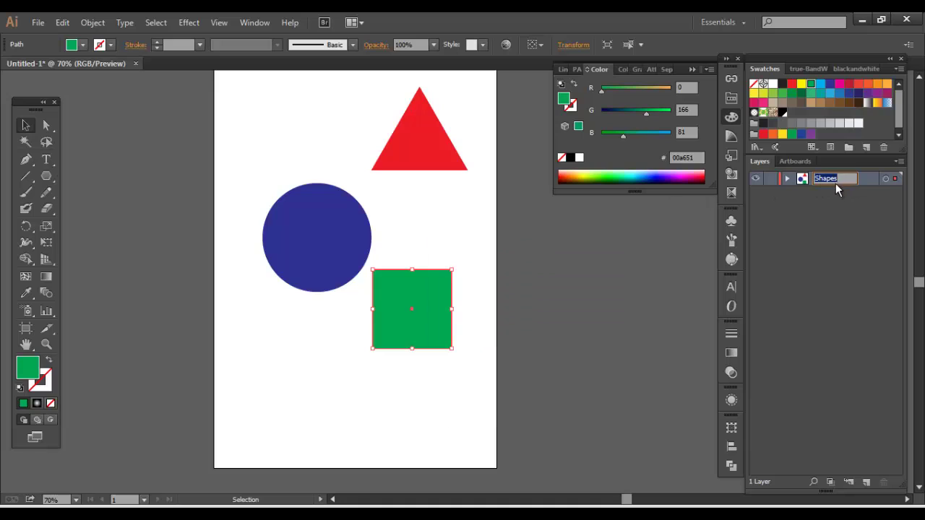
pyautogui.click(830, 194)
# - Set the Shapes layer's colour to Orange in its layer options
pyautogui.doubleClick(857, 179)
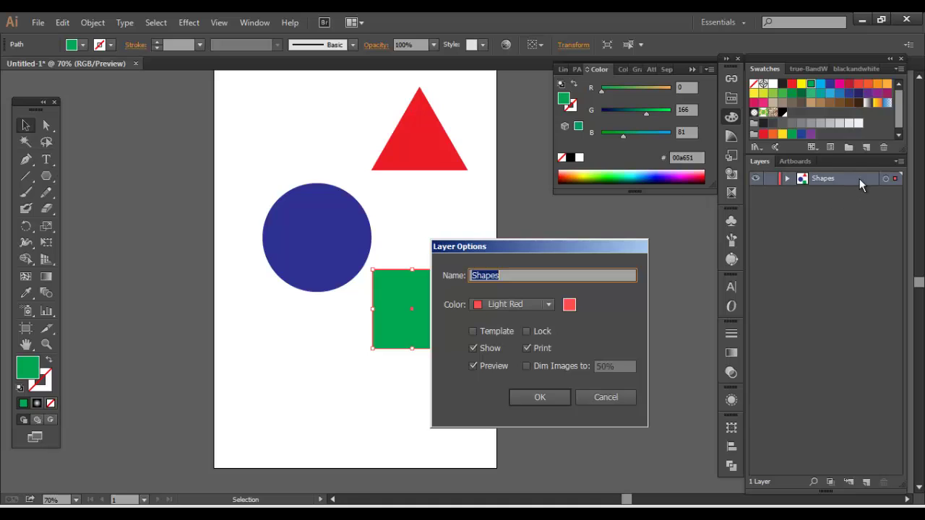
pyautogui.moveTo(503, 251); pyautogui.dragTo(511, 225)
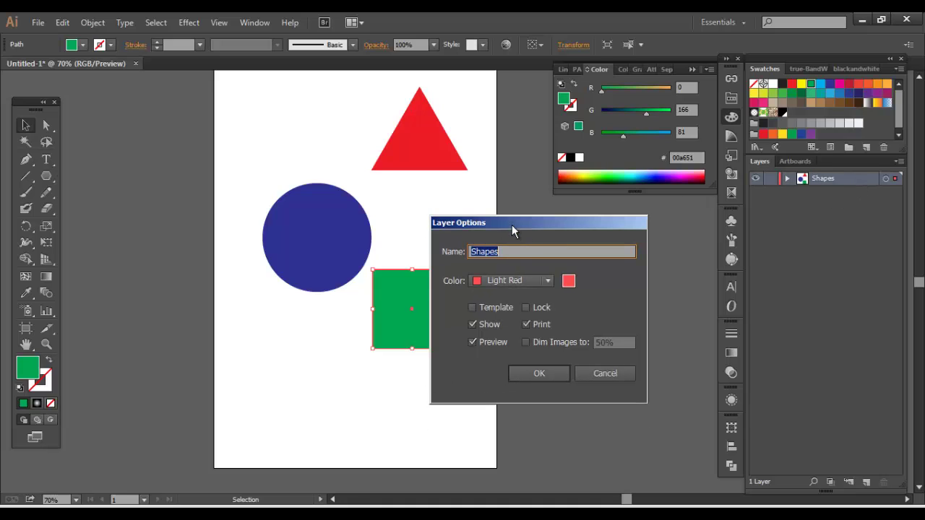
pyautogui.click(532, 281)
pyautogui.moveTo(552, 186); pyautogui.dragTo(555, 44)
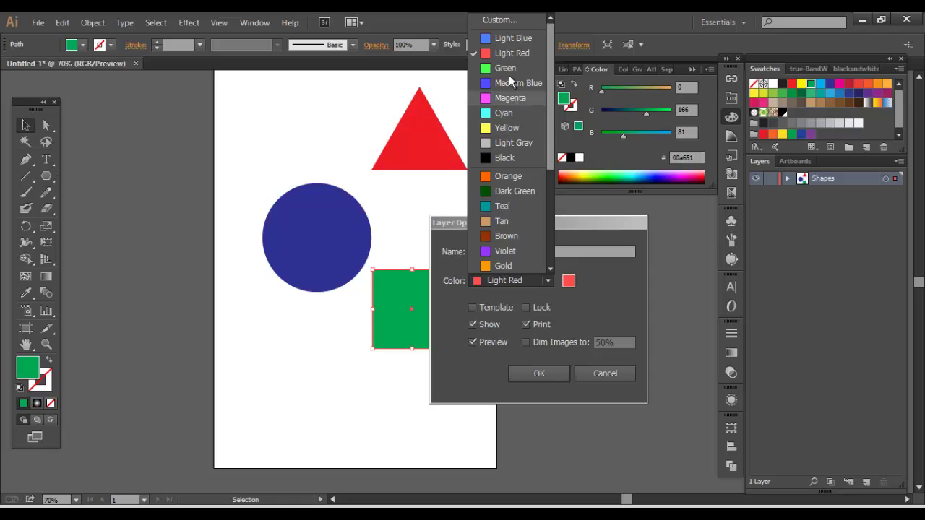
pyautogui.click(504, 175)
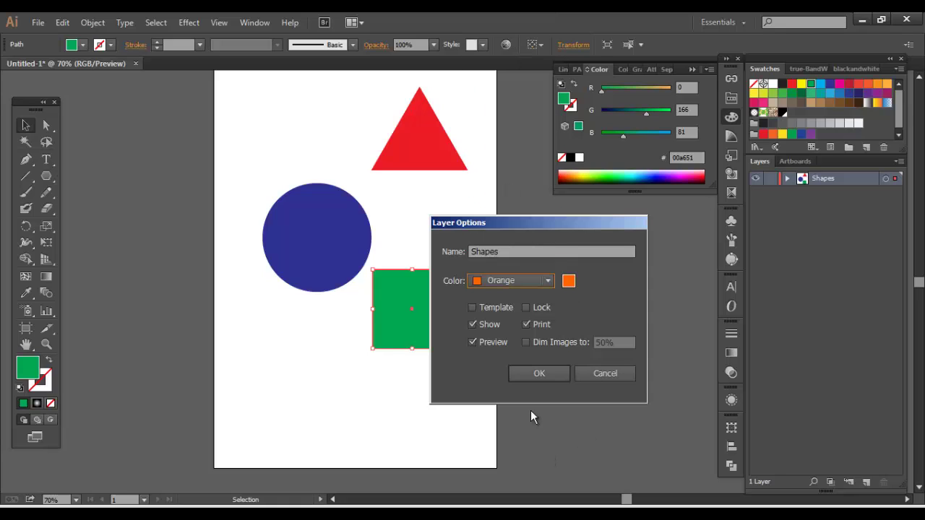
pyautogui.click(532, 376)
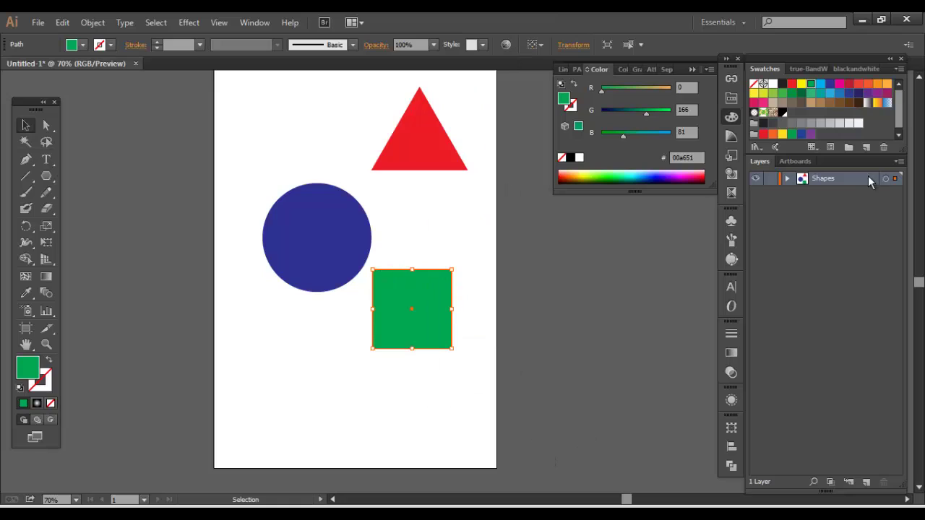
# - Expand the Shapes layer, try applying the green square's appearance to the triangle and circle paths, and undo it
pyautogui.click(786, 180)
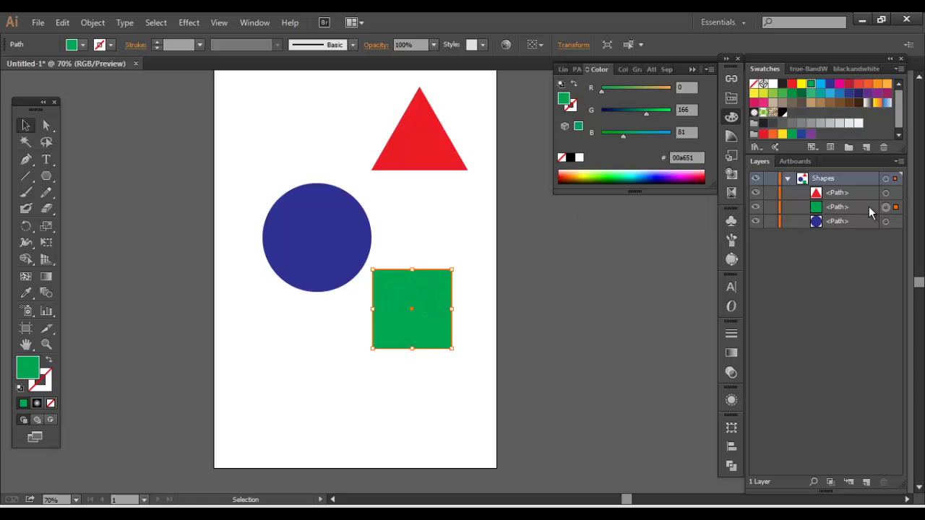
pyautogui.moveTo(886, 208)
pyautogui.mouseDown()
pyautogui.moveTo(886, 192)
pyautogui.moveTo(886, 222)
pyautogui.mouseUp()
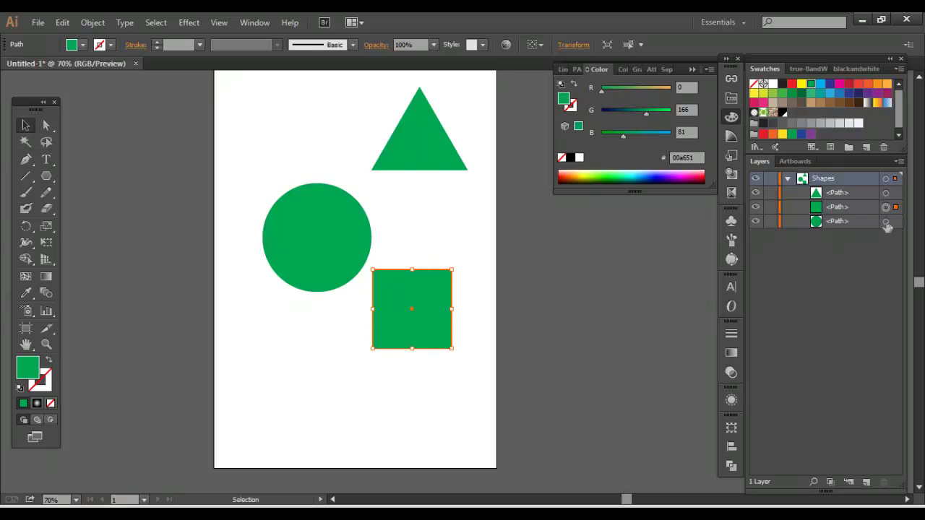
pyautogui.hotkey('ctrl', 'z')
pyautogui.hotkey('ctrl', 'z')
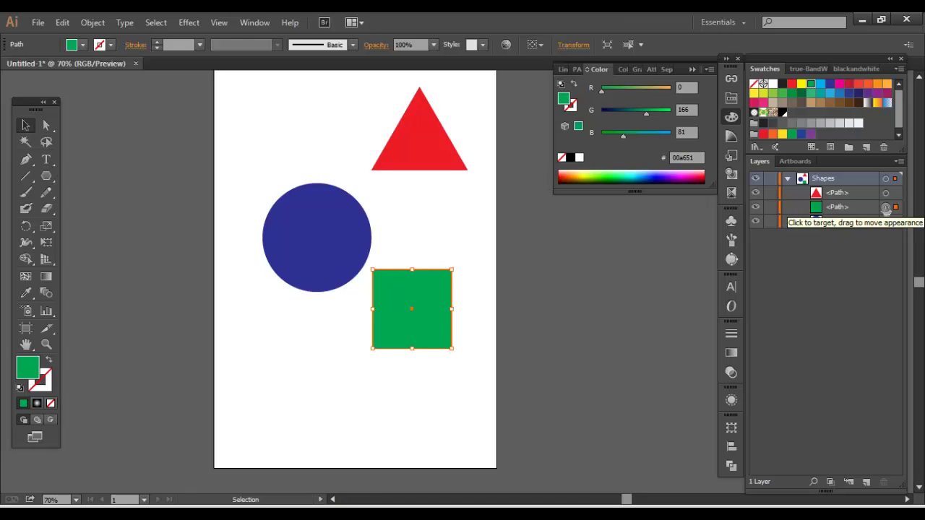
# - Select the triangle, square and circle one after another from their path entries in the Shapes layer, and deselect everything
pyautogui.click(886, 194)
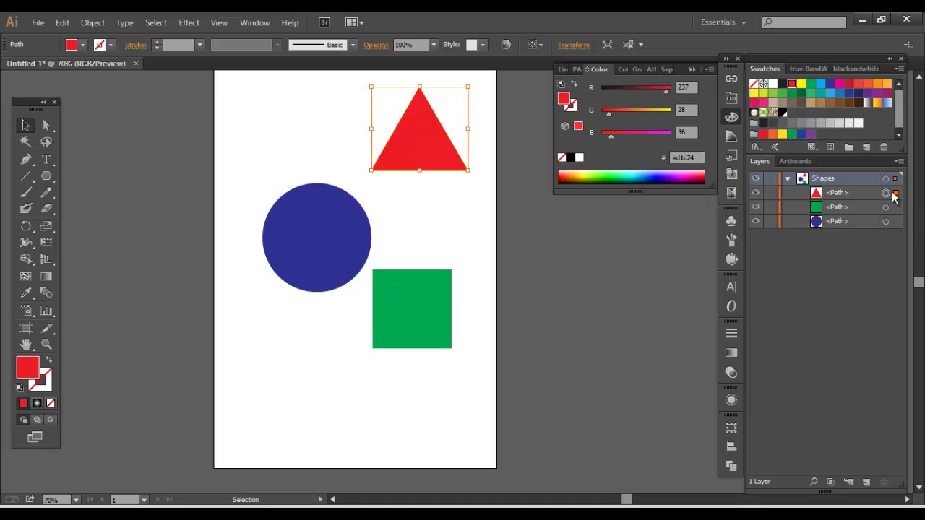
pyautogui.click(896, 207)
pyautogui.click(896, 193)
pyautogui.click(896, 208)
pyautogui.click(896, 221)
pyautogui.click(896, 207)
pyautogui.click(897, 193)
pyautogui.click(896, 207)
pyautogui.click(896, 222)
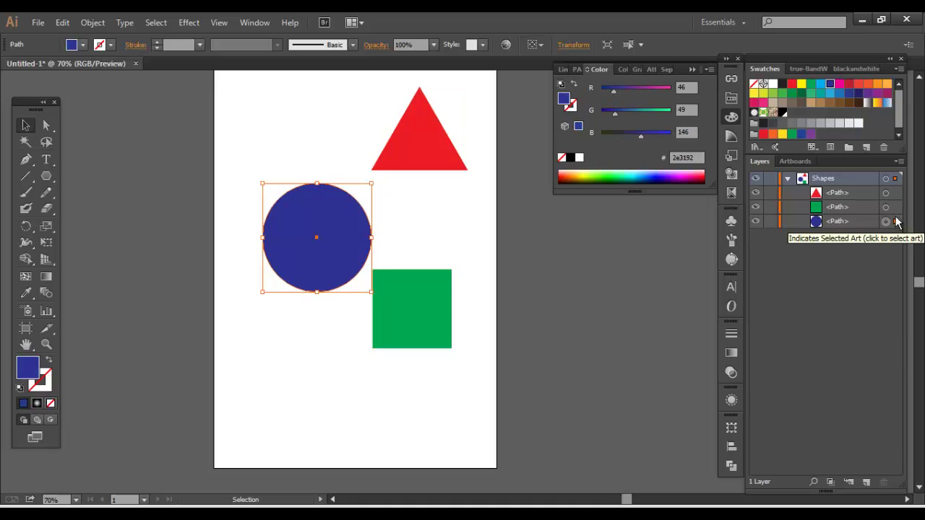
pyautogui.click(896, 207)
pyautogui.click(897, 193)
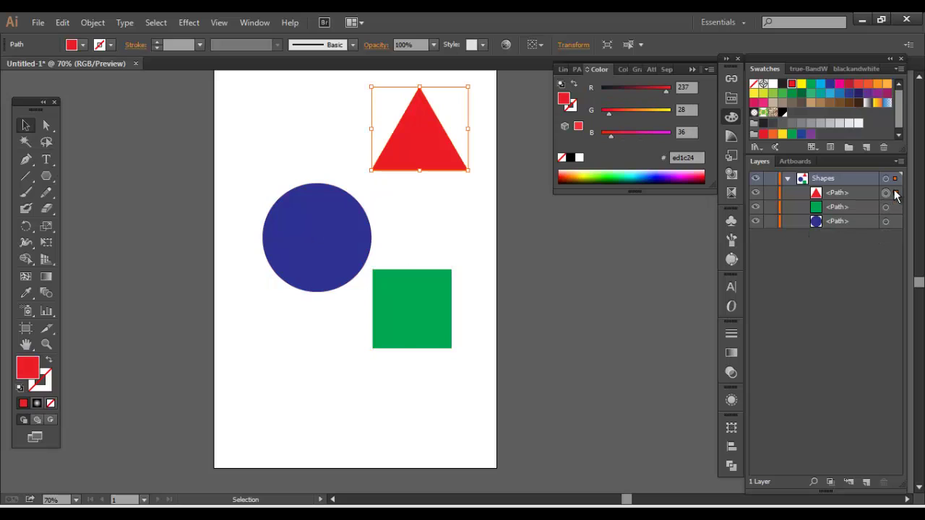
pyautogui.click(454, 221)
pyautogui.moveTo(464, 203); pyautogui.dragTo(455, 231)
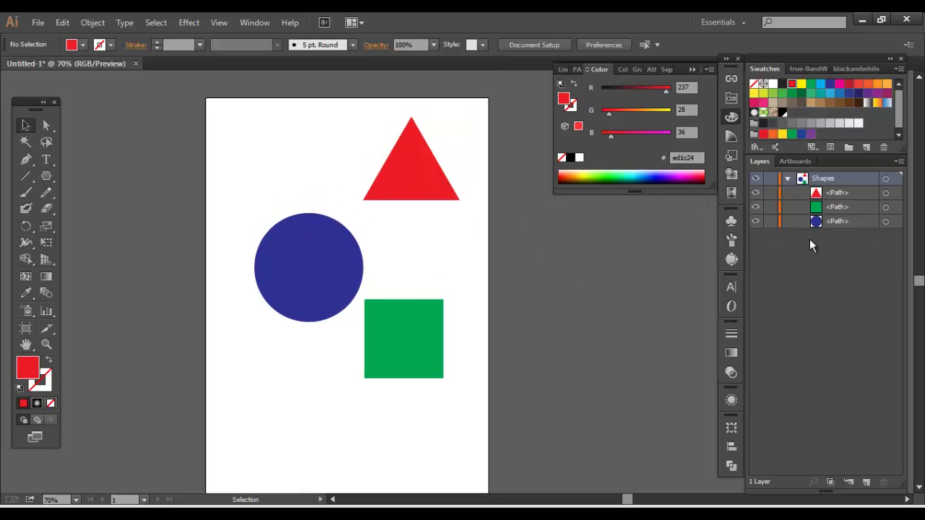
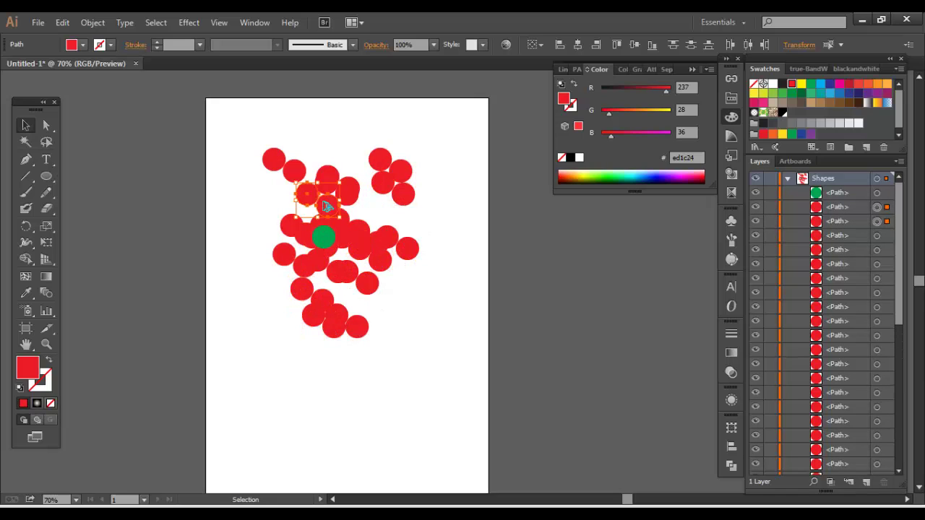
# - Send the green circle to the back, behind all the red circles, and deselect it
pyautogui.click(323, 237)
pyautogui.hotkey('ctrl', 'shift', '[')
pyautogui.click(427, 268)
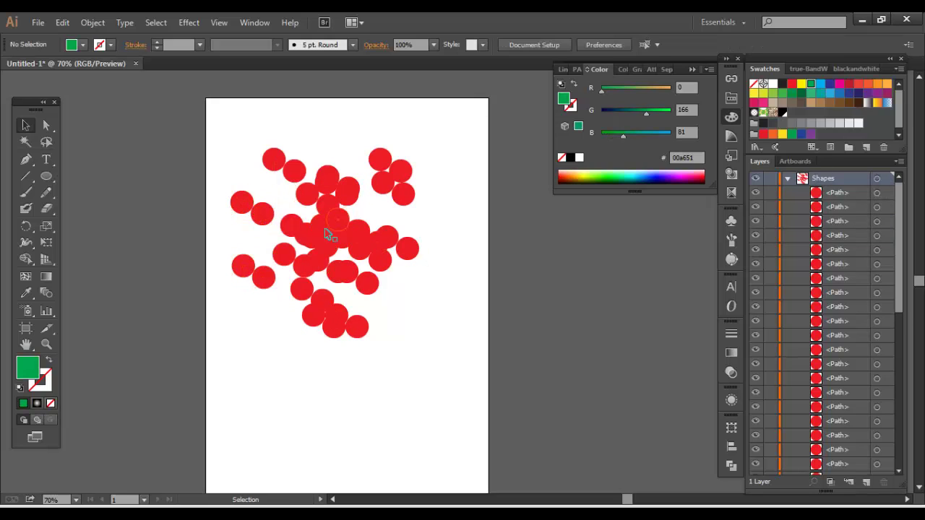
# - Move some overlapping red circles out of the cluster, and briefly select all circles to look for the hidden green one
pyautogui.moveTo(321, 234)
pyautogui.mouseDown()
pyautogui.moveTo(331, 233)
pyautogui.moveTo(328, 243)
pyautogui.mouseUp()
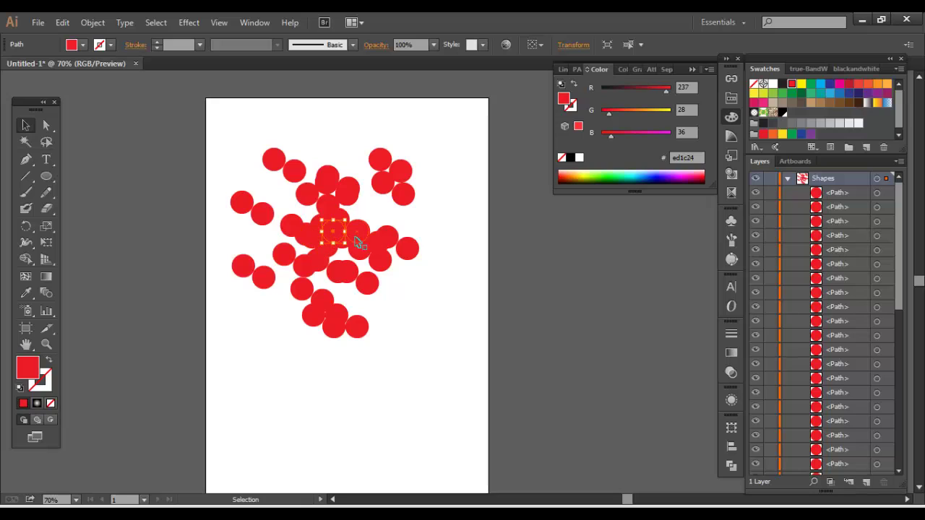
pyautogui.moveTo(382, 202); pyautogui.dragTo(294, 303)
pyautogui.moveTo(198, 119); pyautogui.dragTo(465, 436)
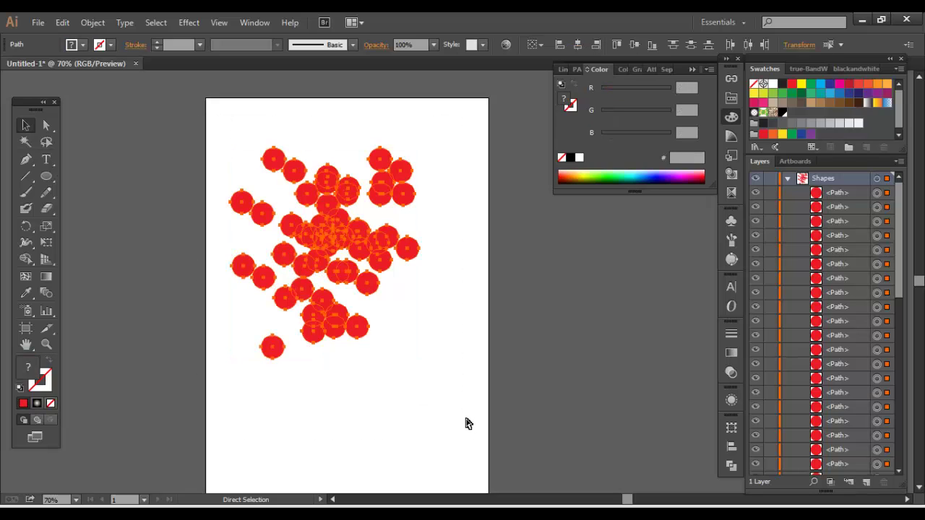
pyautogui.click(424, 348)
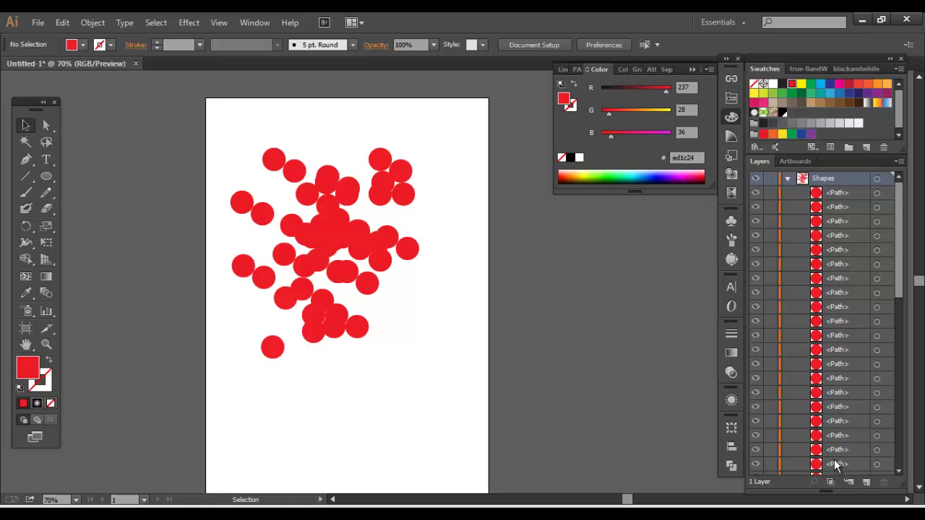
# - Look through the list of paths in the Shapes layer and collapse the layer
pyautogui.scroll(-10, 855, 386)
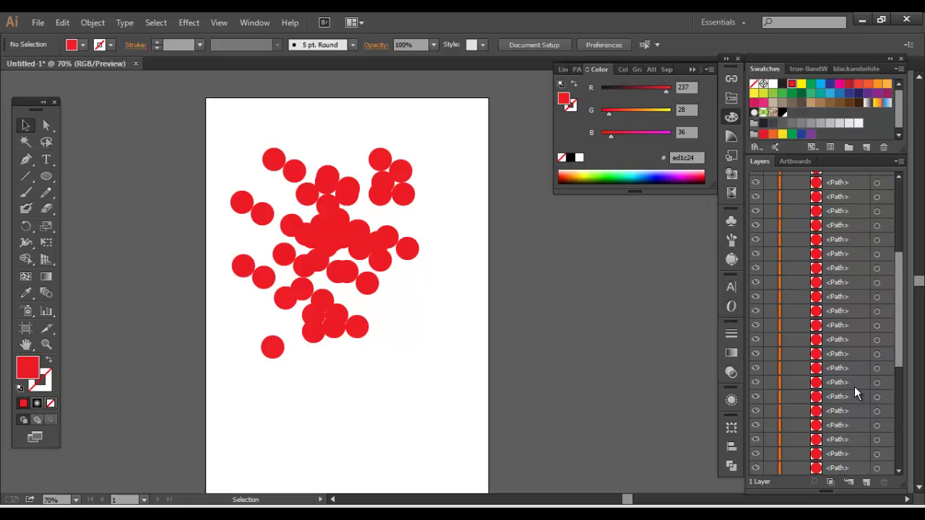
pyautogui.scroll(10, 854, 368)
pyautogui.click(787, 178)
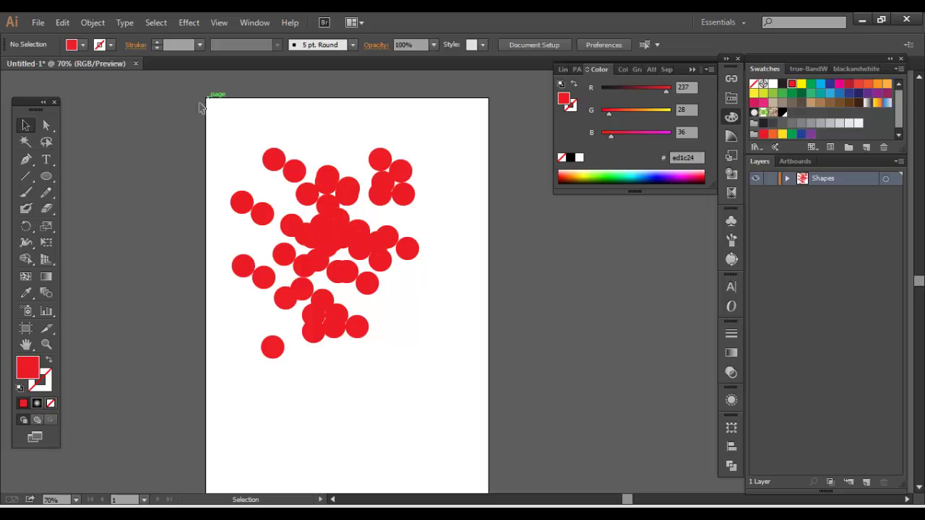
# - Move all the circles together slightly up and left on the artboard, and deselect them
pyautogui.moveTo(201, 107); pyautogui.dragTo(514, 438)
pyautogui.moveTo(347, 254); pyautogui.dragTo(343, 242)
pyautogui.click(457, 337)
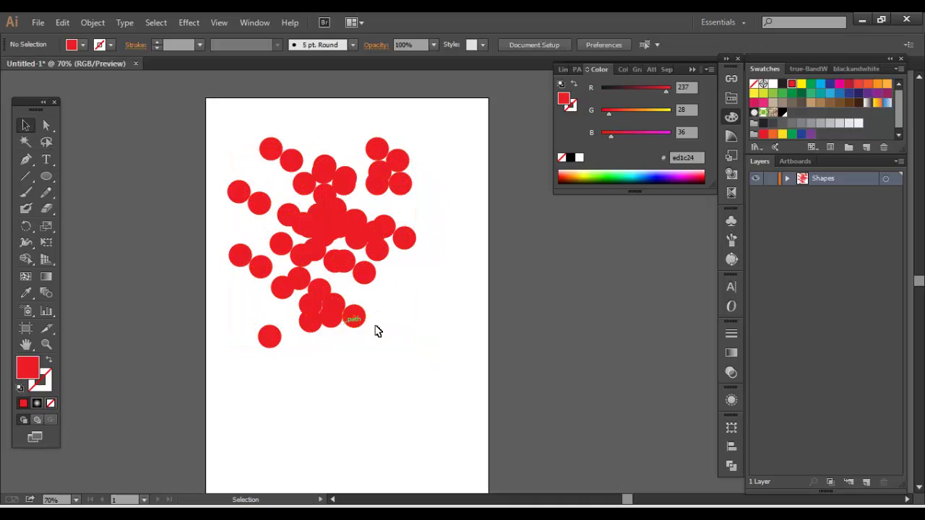
# - Expand the Shapes layer and find the green circle's path in its list
pyautogui.click(786, 179)
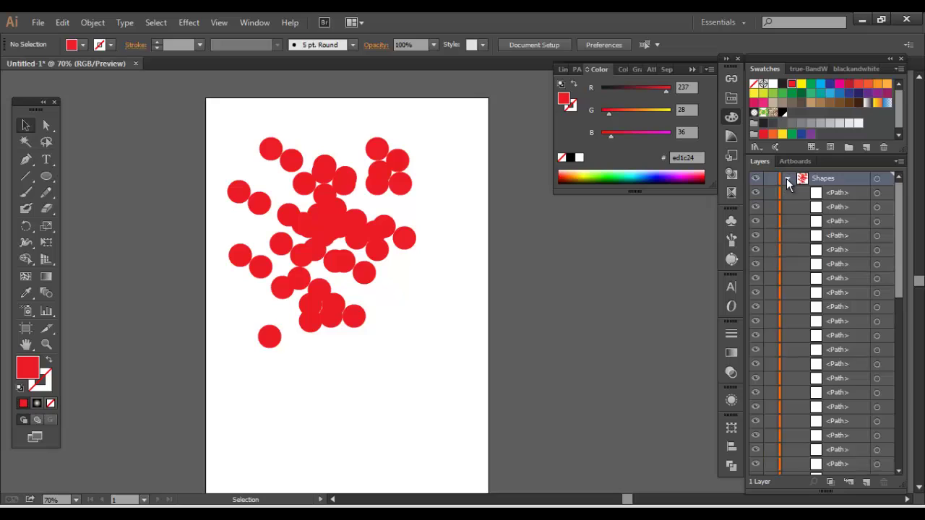
pyautogui.scroll(-5, 838, 278)
pyautogui.scroll(-3, 839, 279)
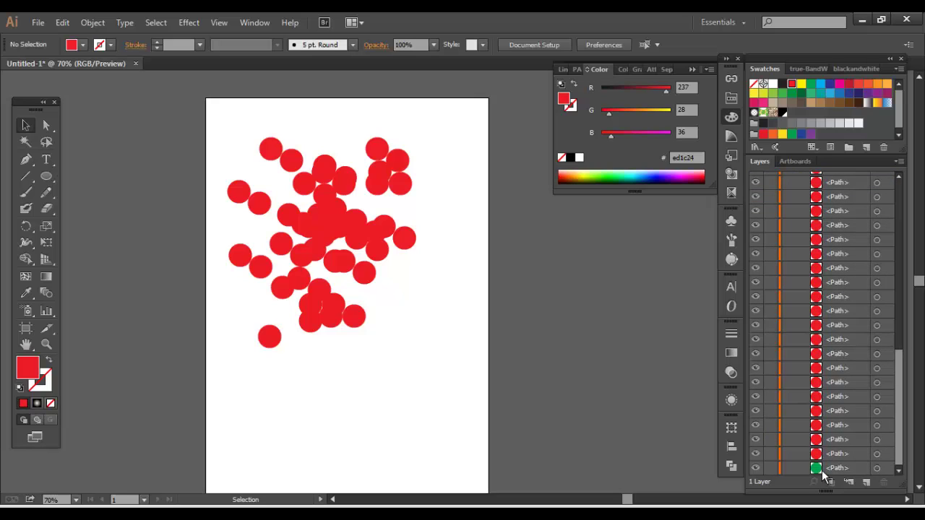
# - Select the green circle through its path in the Shapes layer, bring it to the front, and return it behind the red circles
pyautogui.click(888, 469)
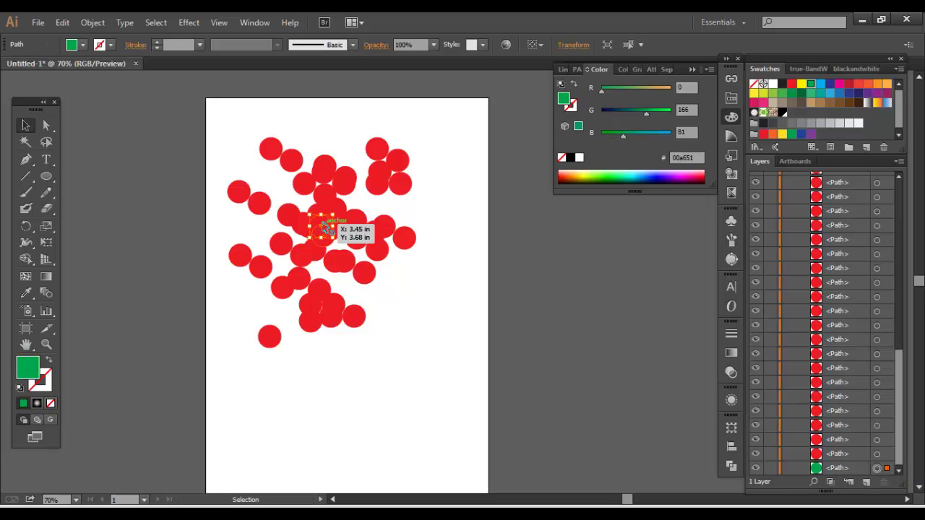
pyautogui.click(92, 23)
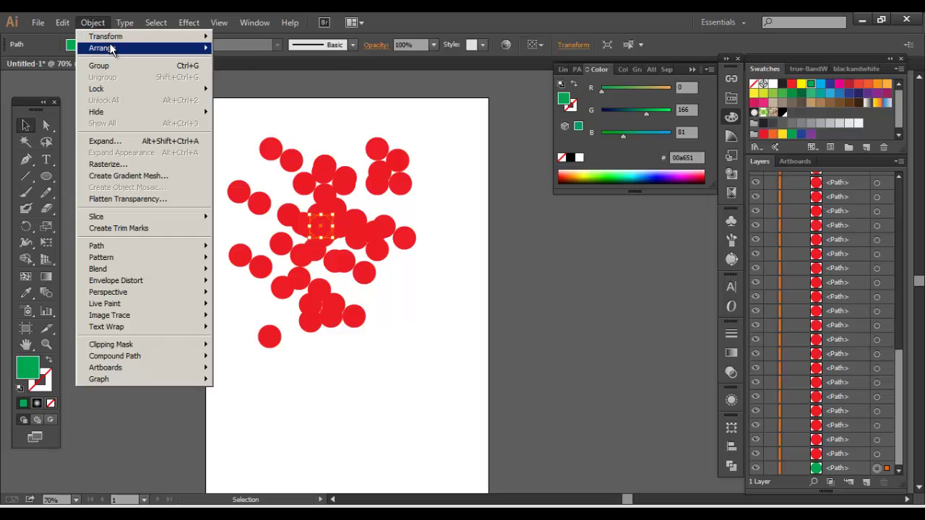
pyautogui.moveTo(113, 48)
pyautogui.click(263, 46)
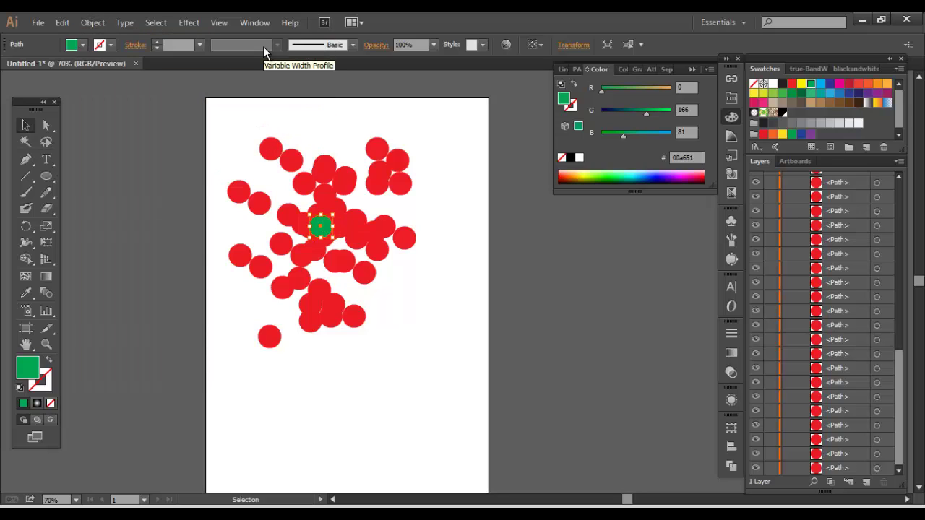
pyautogui.hotkey('ctrl', 'shift', '[')
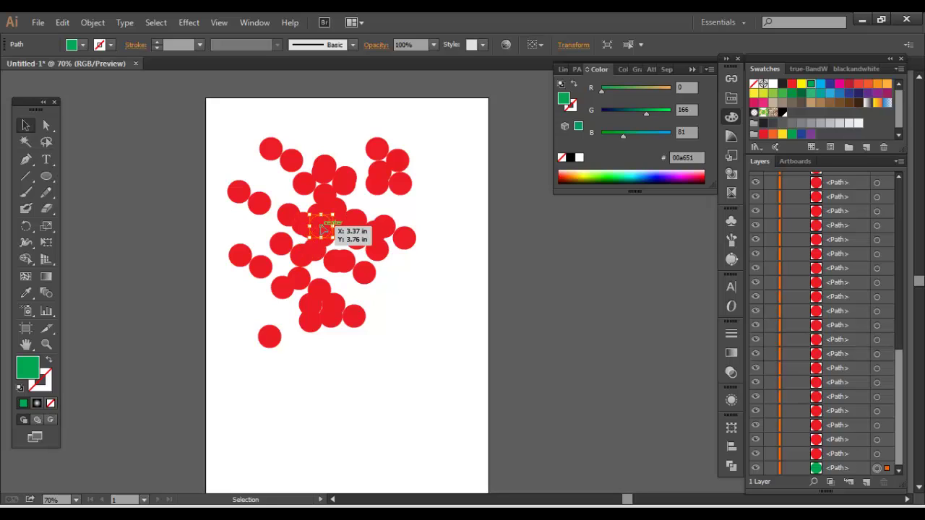
# - Move the green circle slightly down and right within the cluster, and reselect it through its path
pyautogui.moveTo(325, 233); pyautogui.dragTo(336, 248)
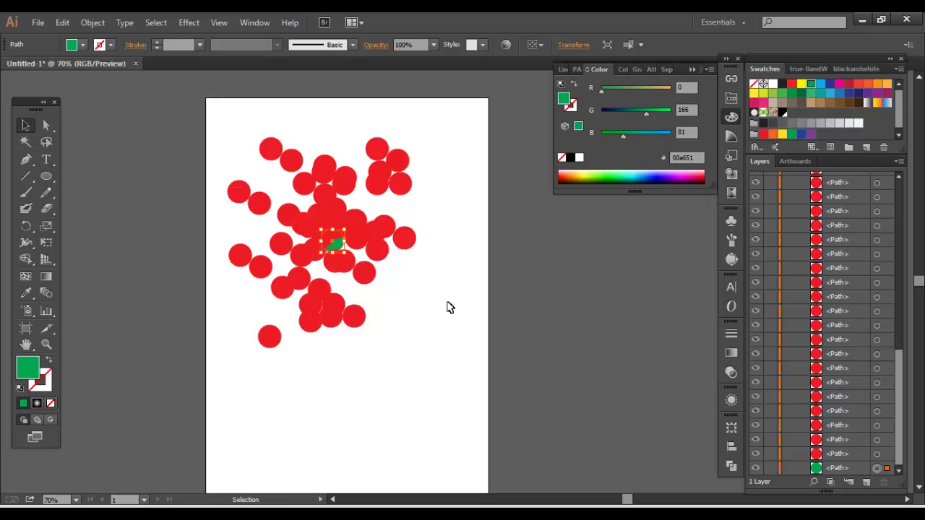
pyautogui.click(448, 307)
pyautogui.click(888, 469)
pyautogui.scroll(5, 897, 398)
pyautogui.scroll(-5, 896, 398)
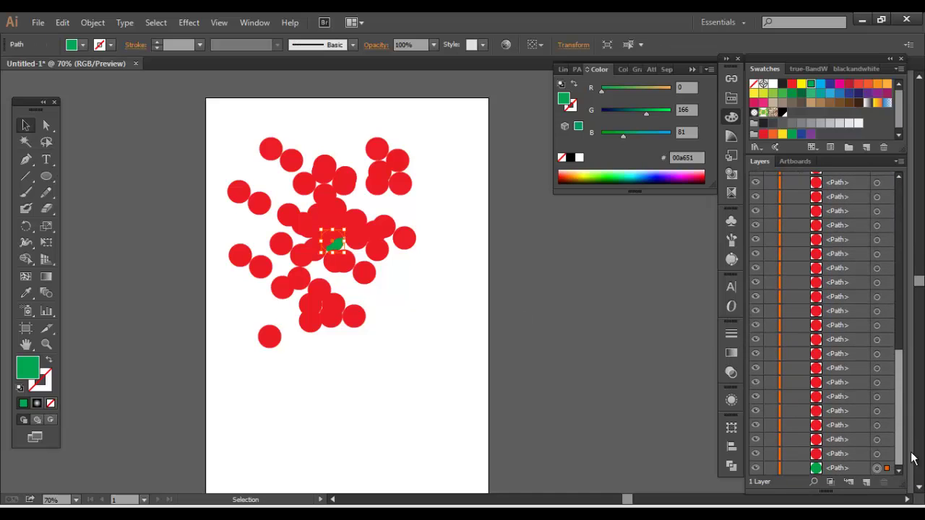
pyautogui.scroll(3, 896, 398)
pyautogui.scroll(-4, 896, 397)
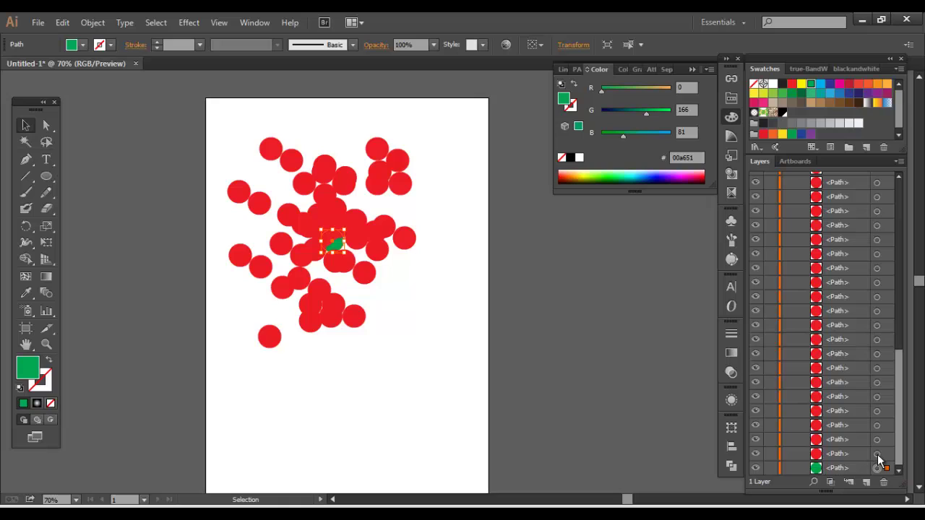
# - Change the selected green circle's fill to red, deselect it, and collapse the Shapes layer
pyautogui.press('Delete')
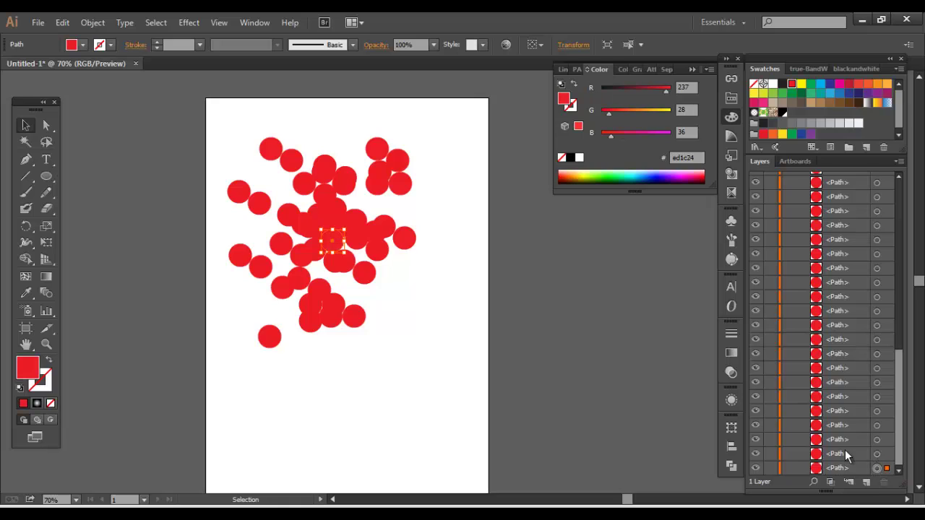
pyautogui.moveTo(461, 288); pyautogui.dragTo(473, 307)
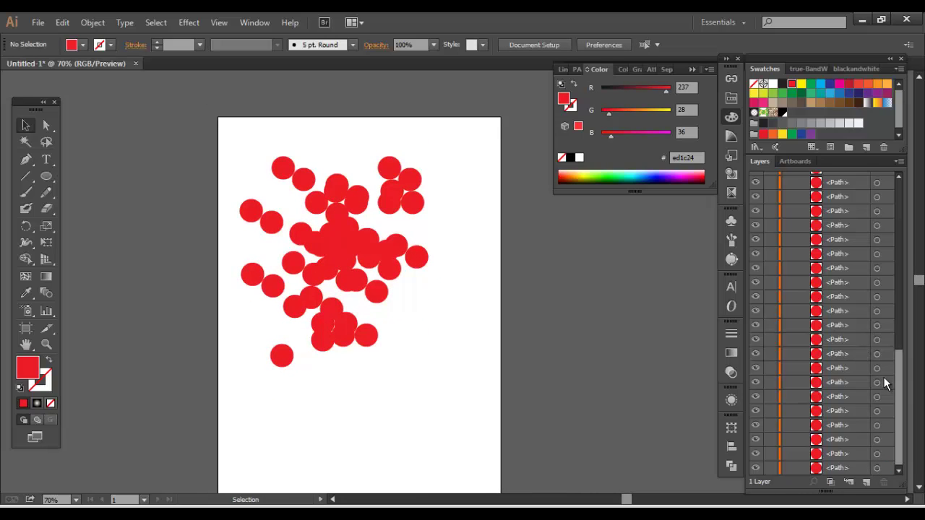
pyautogui.moveTo(899, 353); pyautogui.dragTo(907, 180)
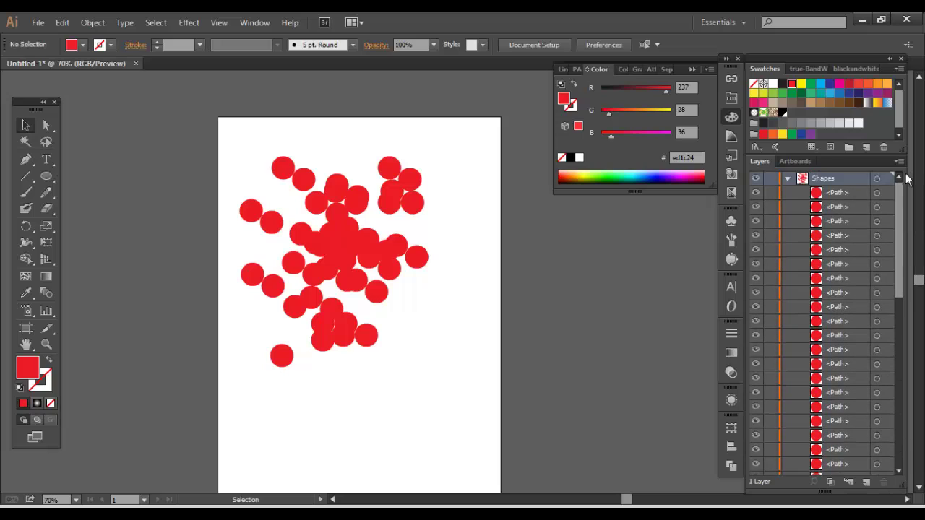
pyautogui.click(787, 179)
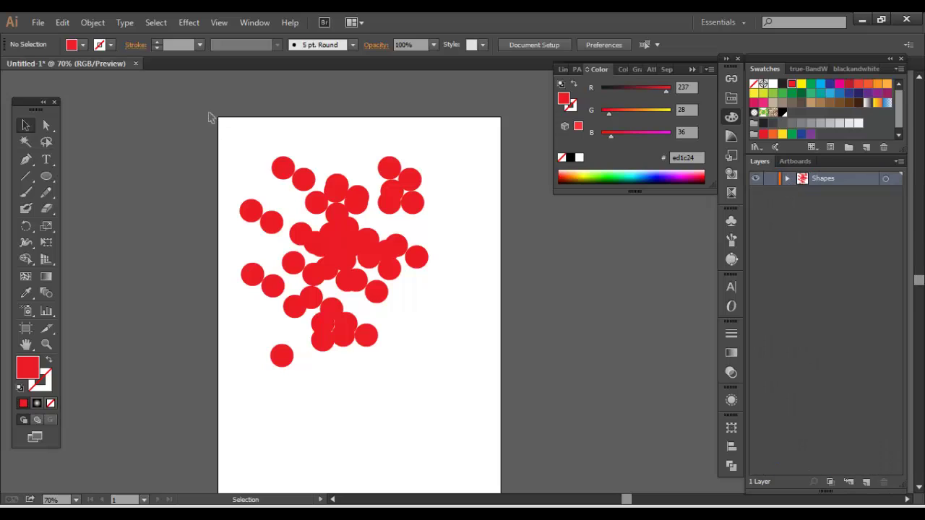
# - Select all the red circles to check their layer, deselect them, and briefly look into the Shapes layer's path list
pyautogui.moveTo(210, 117); pyautogui.dragTo(511, 423)
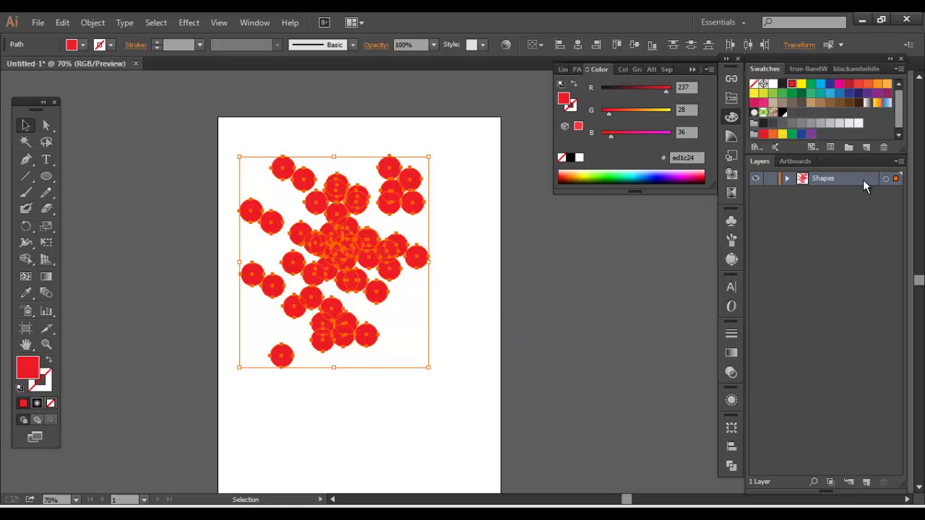
pyautogui.click(486, 261)
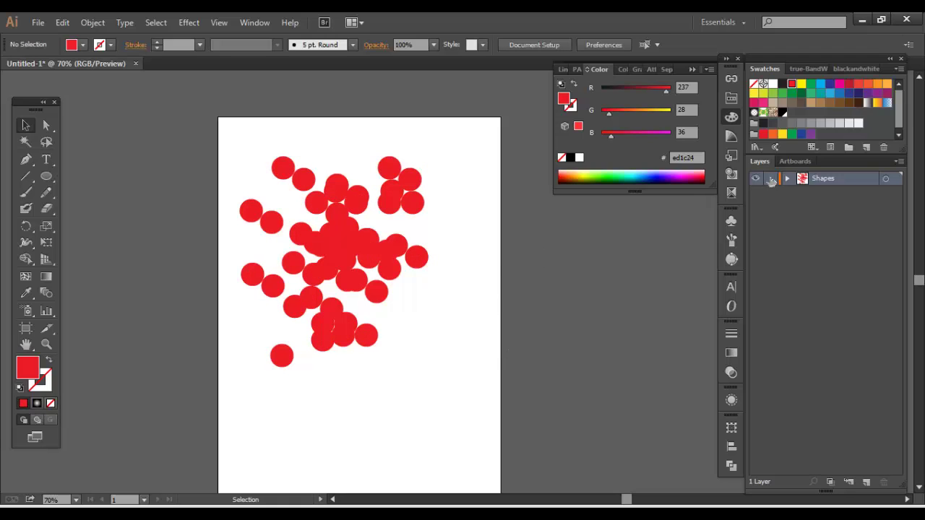
pyautogui.click(786, 178)
pyautogui.click(787, 178)
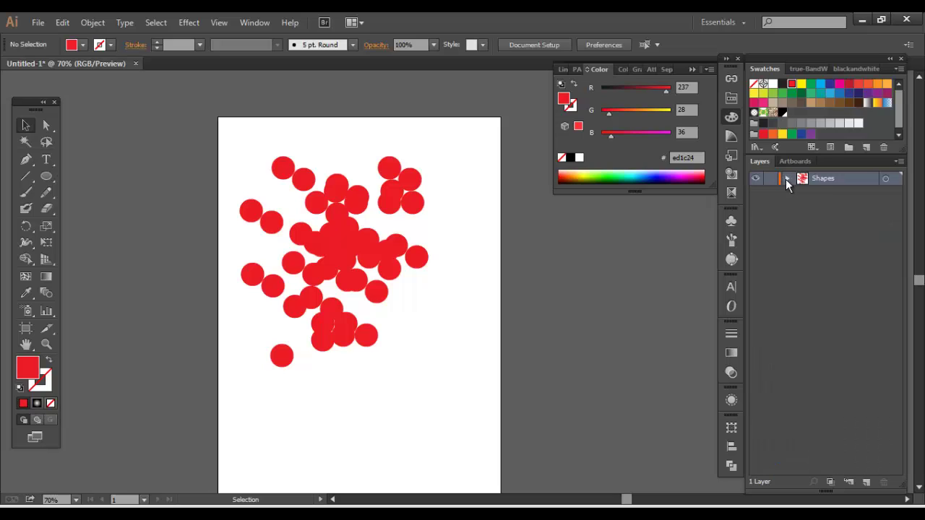
# - Add a new layer above Shapes and lock the Shapes layer
pyautogui.click(866, 482)
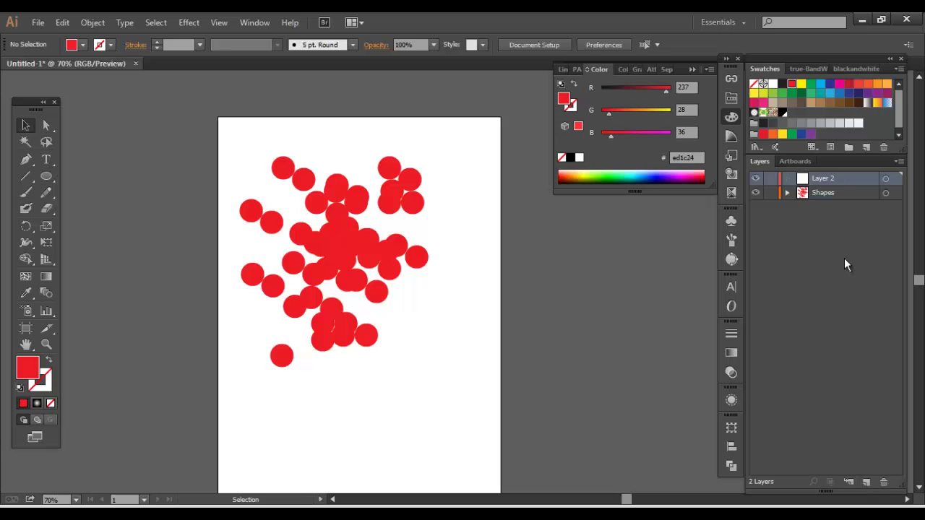
pyautogui.click(771, 193)
# - Draw six rectangles with the green fill 39b54a around and over the circles on Layer 2, and deselect them
pyautogui.click(782, 93)
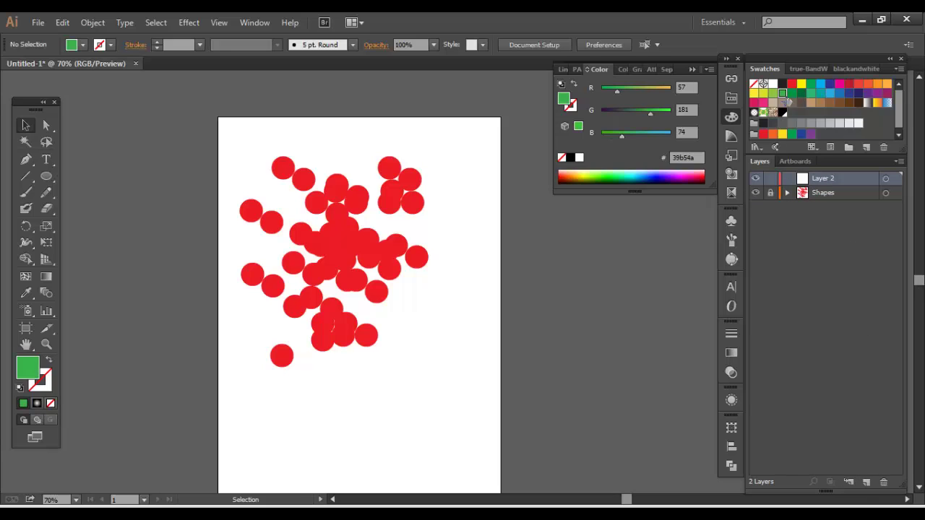
pyautogui.moveTo(46, 176); pyautogui.dragTo(97, 173)
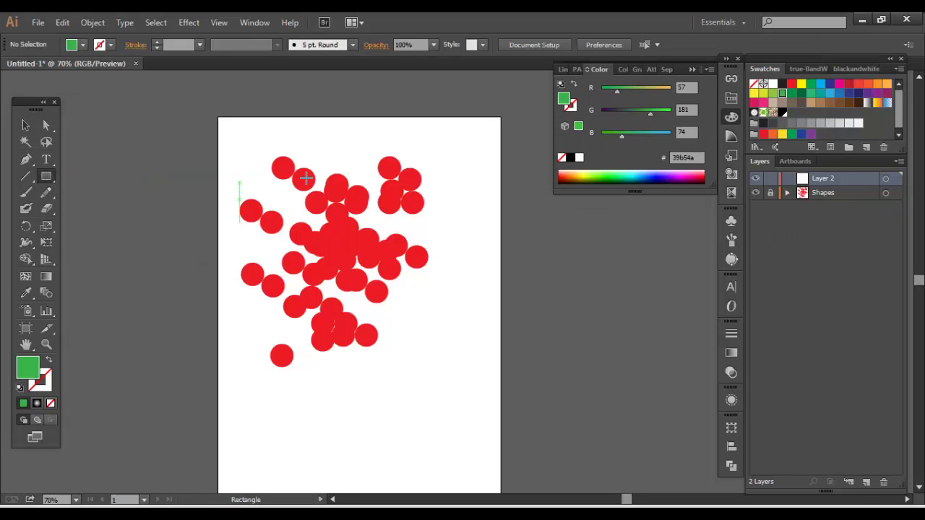
pyautogui.moveTo(271, 143); pyautogui.dragTo(327, 202)
pyautogui.moveTo(363, 153); pyautogui.dragTo(413, 225)
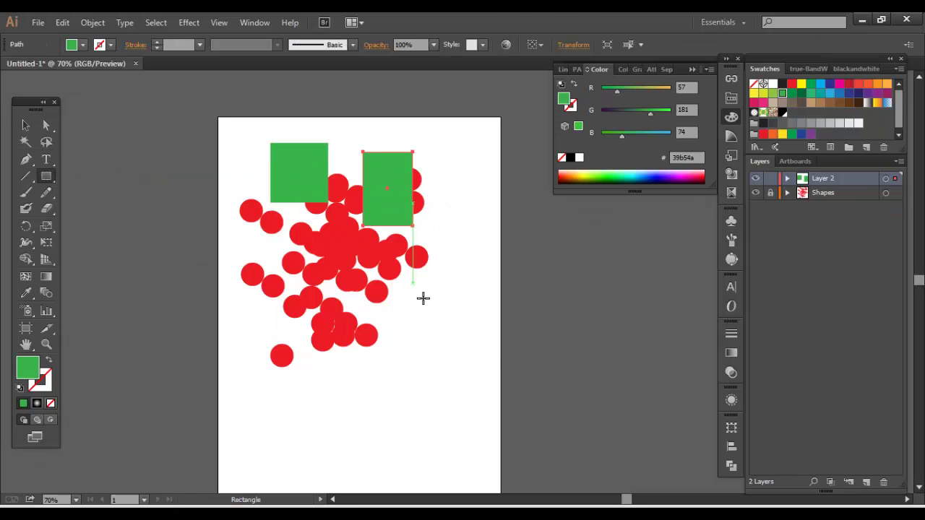
pyautogui.moveTo(417, 292); pyautogui.dragTo(454, 340)
pyautogui.moveTo(351, 324); pyautogui.dragTo(389, 389)
pyautogui.moveTo(281, 367); pyautogui.dragTo(320, 425)
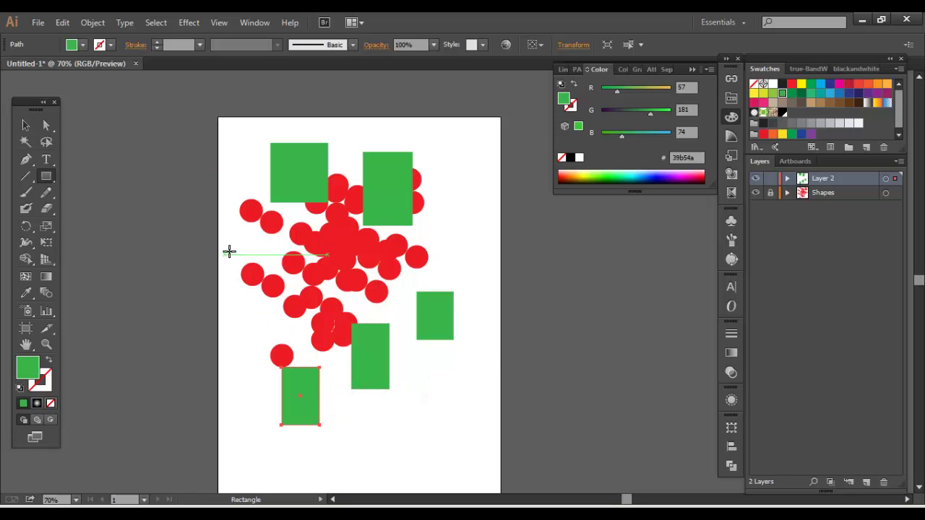
pyautogui.moveTo(231, 251); pyautogui.dragTo(271, 306)
pyautogui.press('v')
pyautogui.click(187, 106)
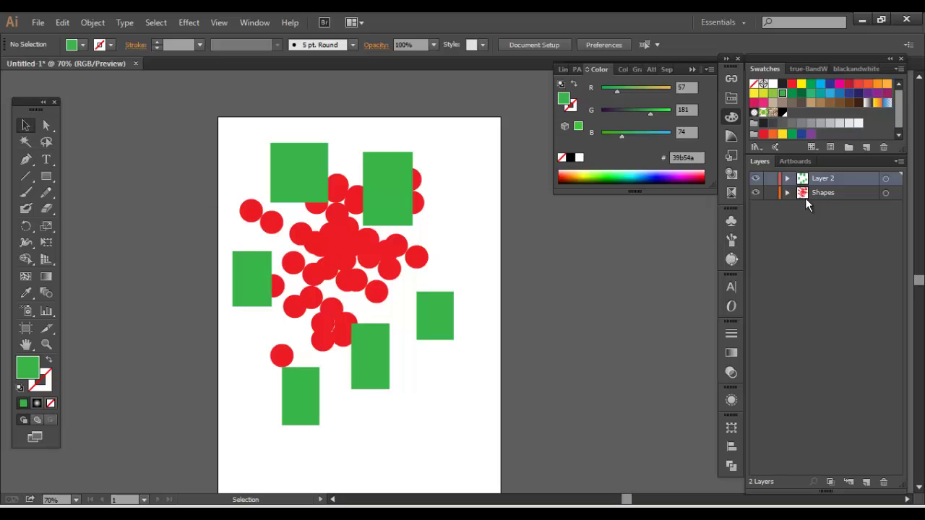
# - Select and deselect the art on both layers, and move only the Shapes layer's circles together slightly down and right
pyautogui.moveTo(180, 109); pyautogui.dragTo(492, 460)
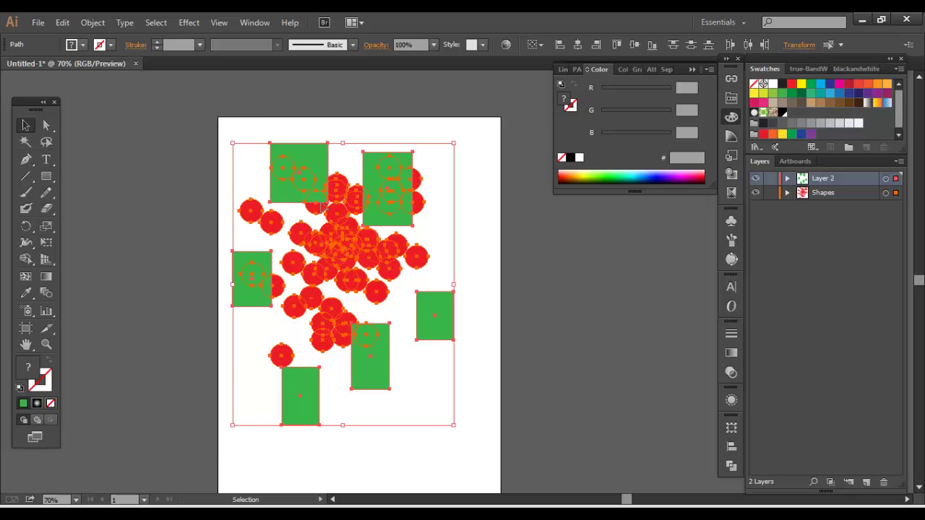
pyautogui.click(456, 244)
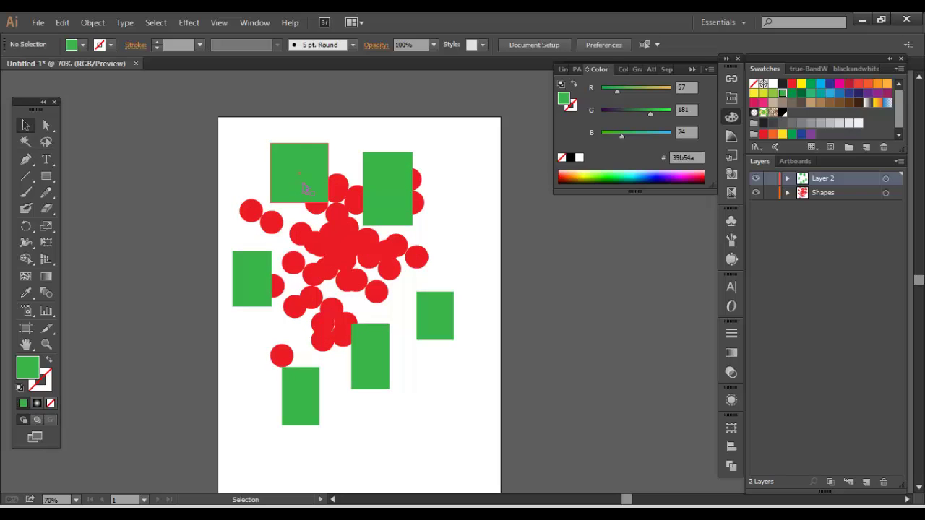
pyautogui.click(897, 194)
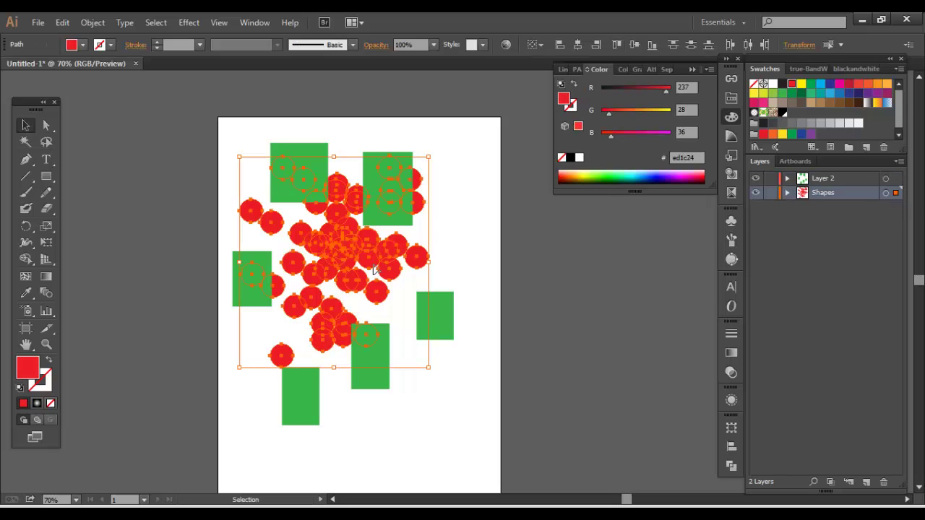
pyautogui.moveTo(346, 225); pyautogui.dragTo(365, 295)
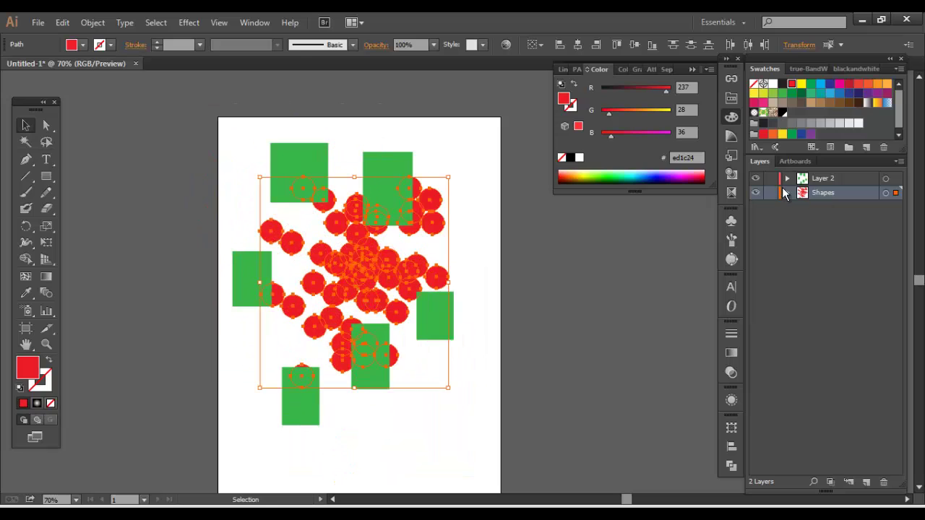
# - Move all the green rectangles on Layer 2 together slightly up and right, and deselect them
pyautogui.click(885, 179)
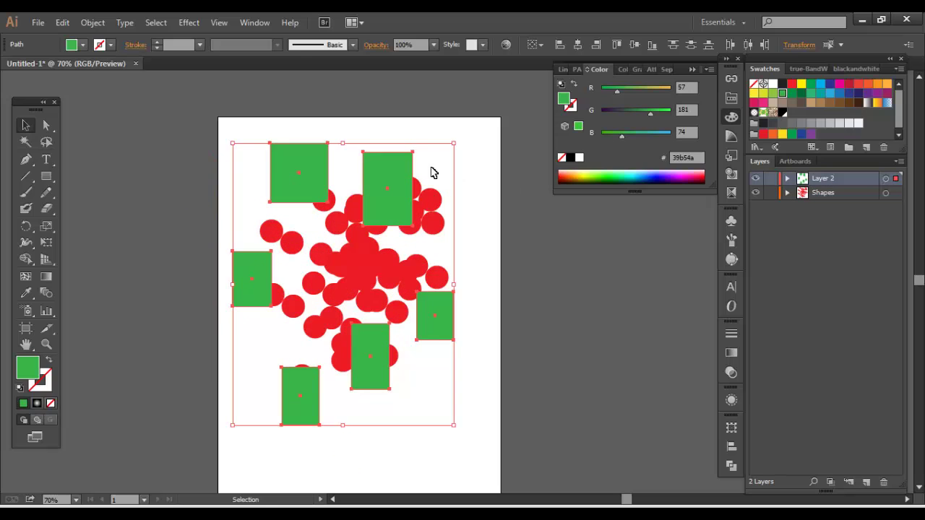
pyautogui.moveTo(375, 170); pyautogui.dragTo(386, 198)
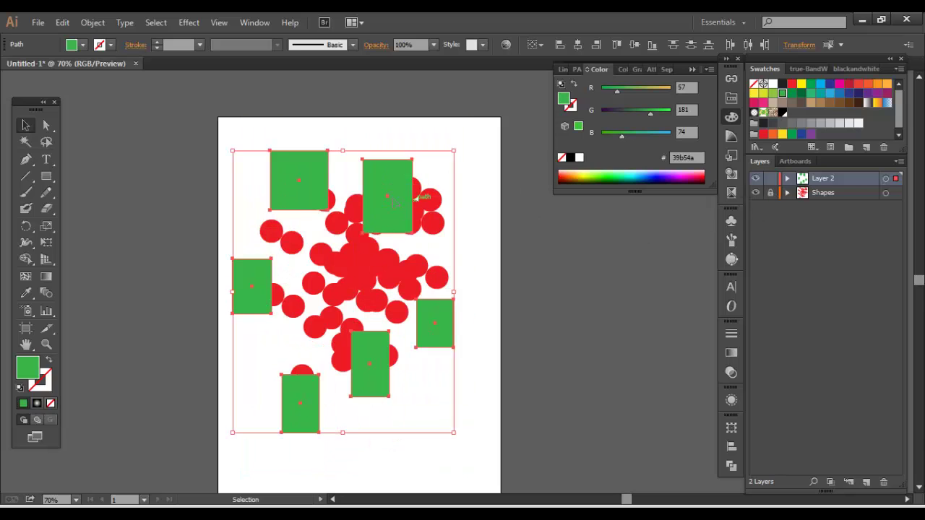
pyautogui.moveTo(321, 141); pyautogui.dragTo(381, 174)
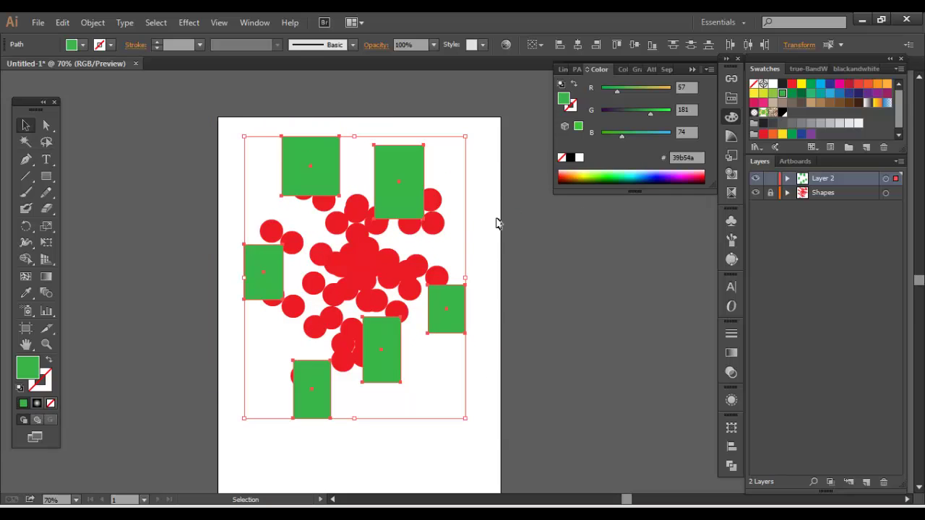
pyautogui.click(679, 212)
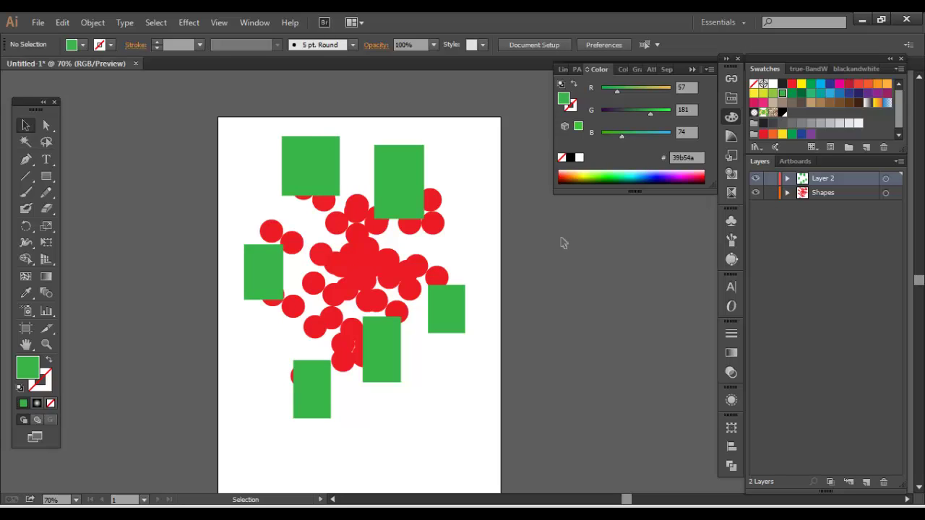
# - Isolate Layer 2, move its upper-right green rectangle slightly down and right, and exit isolation mode
pyautogui.click(418, 172)
pyautogui.click(455, 157)
pyautogui.click(398, 178)
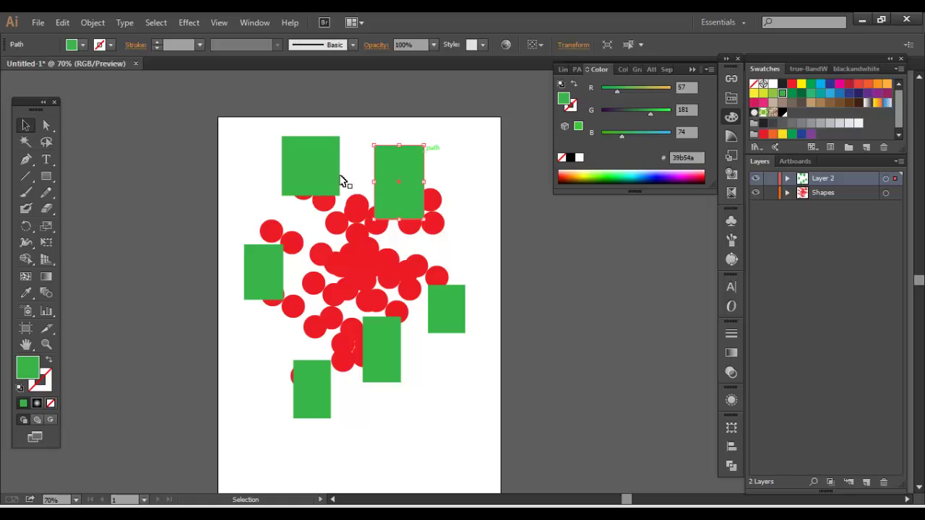
pyautogui.click(899, 162)
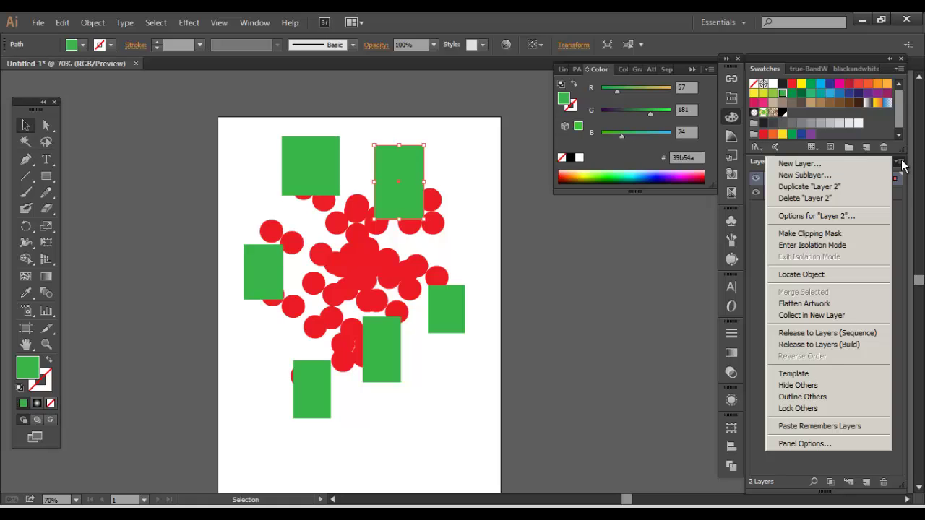
pyautogui.click(813, 245)
pyautogui.moveTo(406, 185); pyautogui.dragTo(433, 200)
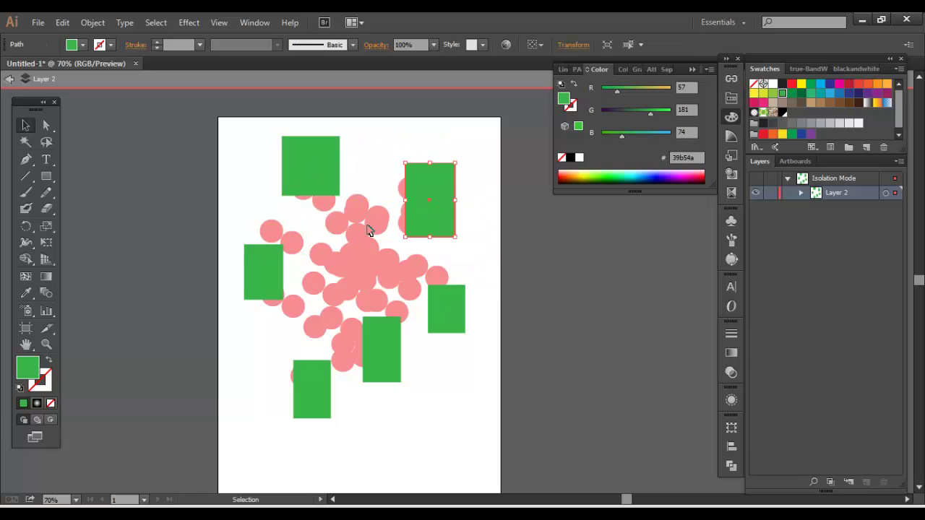
pyautogui.doubleClick(471, 151)
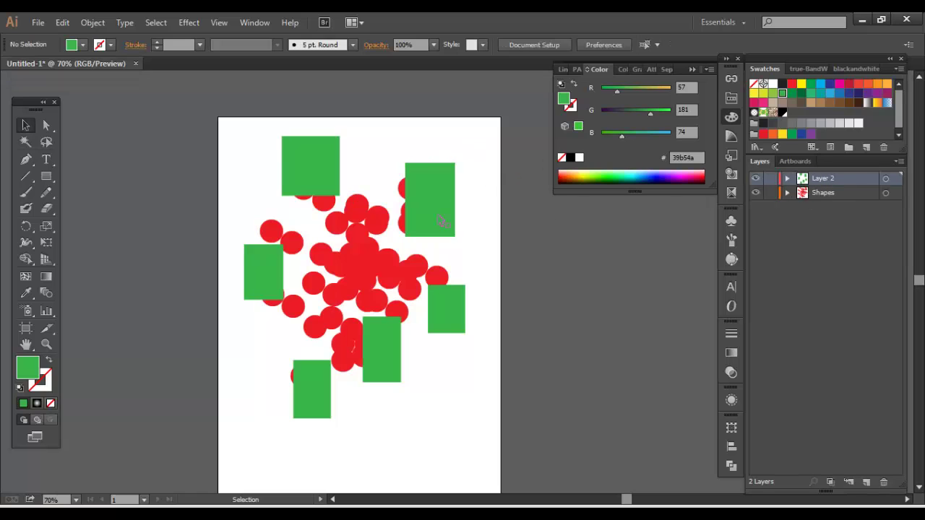
# - Enter isolation mode on Layer 2 again and move the large upper-left rectangle down onto the middle of the circle cluster
pyautogui.click(899, 161)
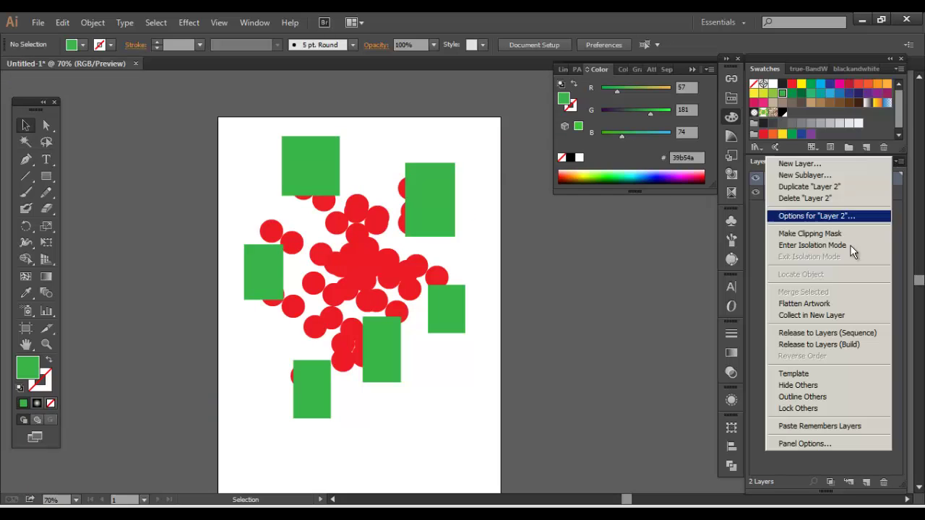
pyautogui.click(813, 245)
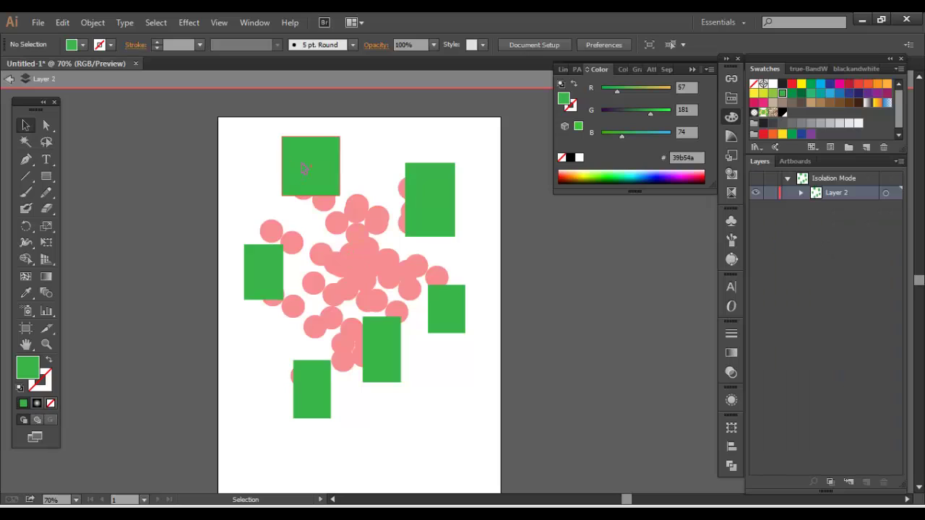
pyautogui.moveTo(325, 167); pyautogui.dragTo(366, 308)
pyautogui.click(355, 222)
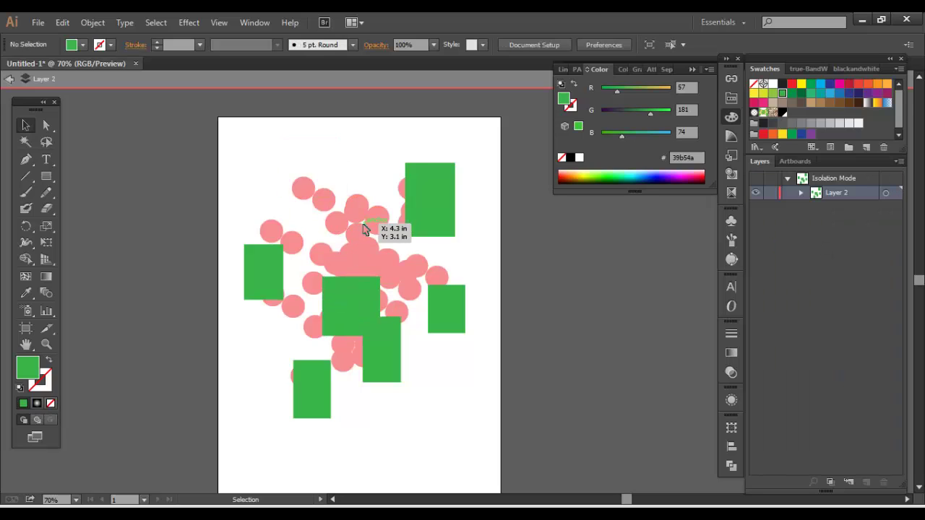
# - Move the green rectangle covering the middle of the circle cluster back to the artboard's upper-left area and deselect it
pyautogui.moveTo(335, 296); pyautogui.dragTo(322, 161)
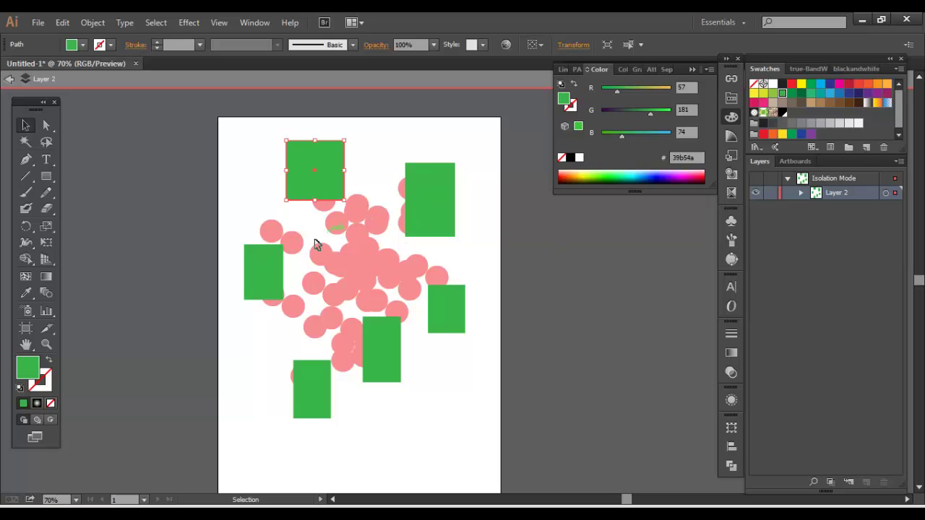
pyautogui.hotkey('ctrl', 'shift', 'a')
# - Draw a closed, partly curved green shape over the centre of the circle cluster with the Pen tool
pyautogui.click(26, 159)
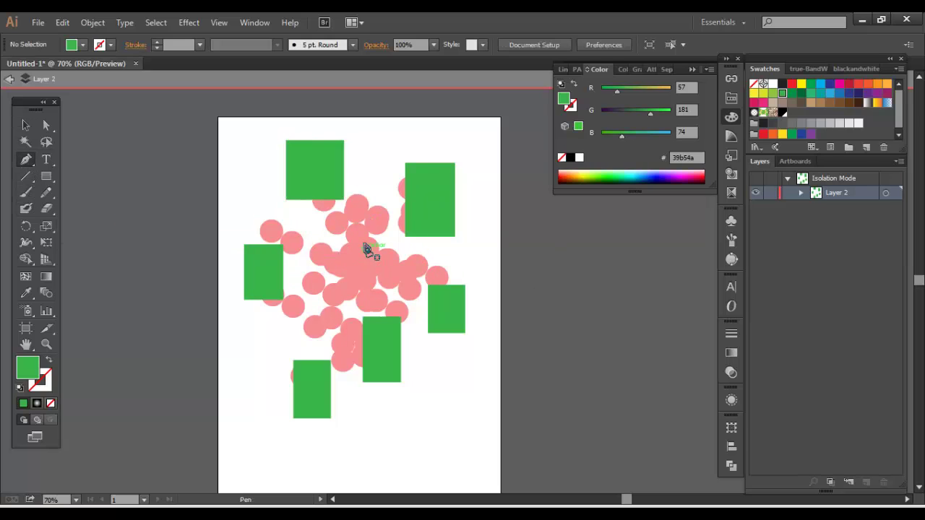
pyautogui.click(373, 230)
pyautogui.click(322, 272)
pyautogui.moveTo(365, 292); pyautogui.dragTo(392, 268)
pyautogui.click(374, 231)
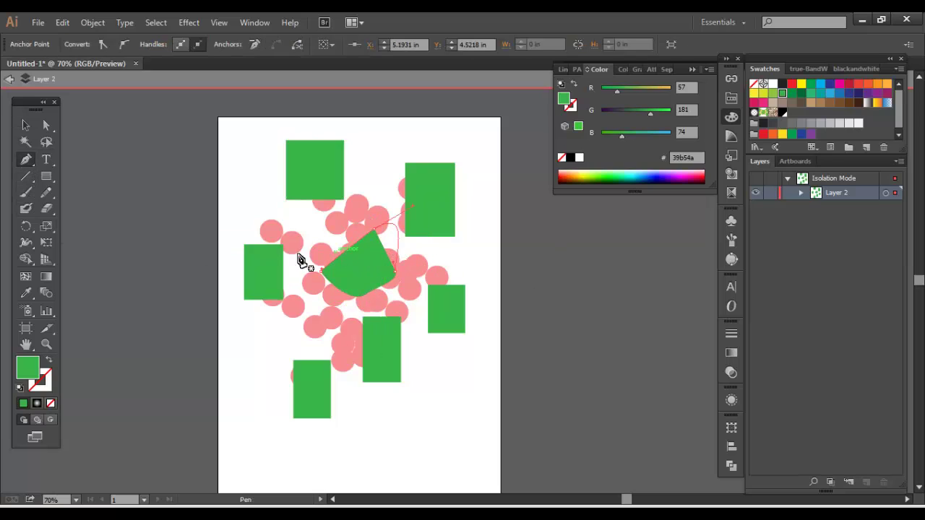
# - Move the pen-drawn shape up to overlap the upper-left rectangle and combine the two into a Unite compound shape
pyautogui.click(26, 124)
pyautogui.click(314, 170)
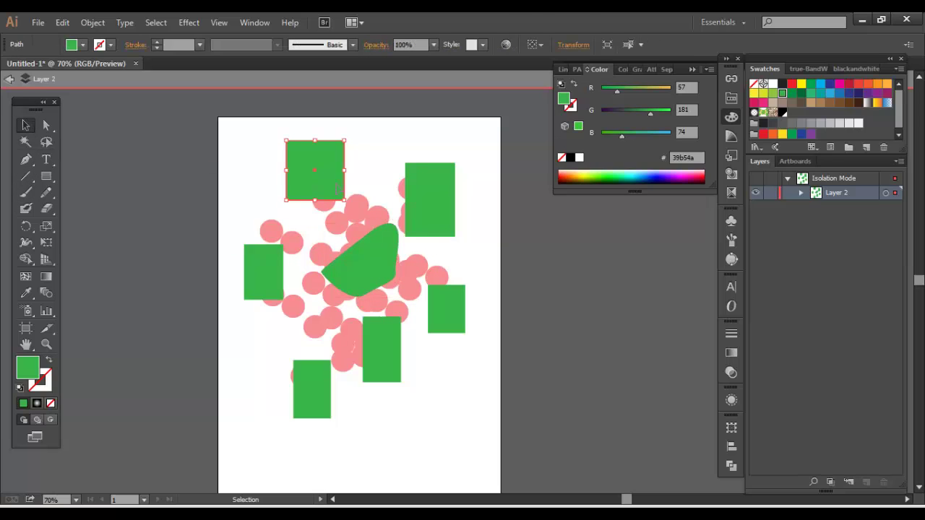
pyautogui.moveTo(375, 268); pyautogui.dragTo(359, 208)
pyautogui.keyDown('shift'); pyautogui.click(329, 172); pyautogui.keyUp('shift')
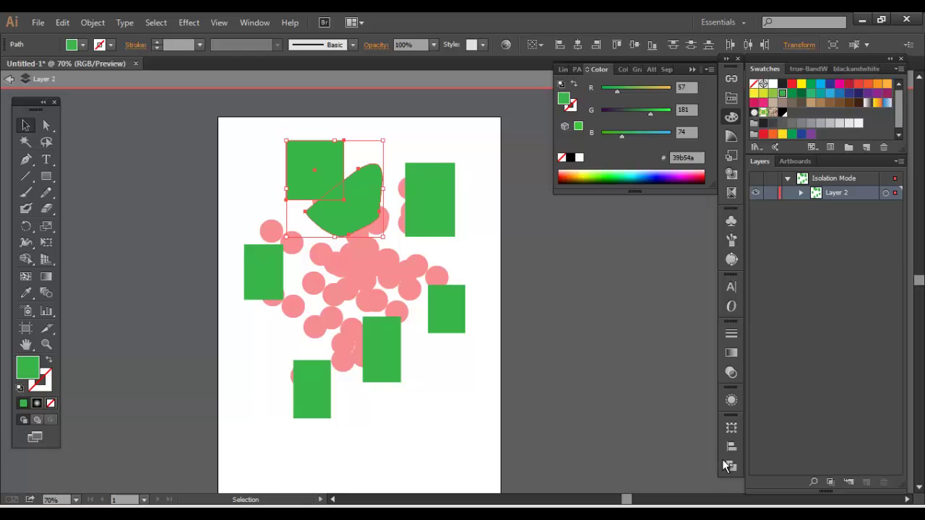
pyautogui.click(732, 466)
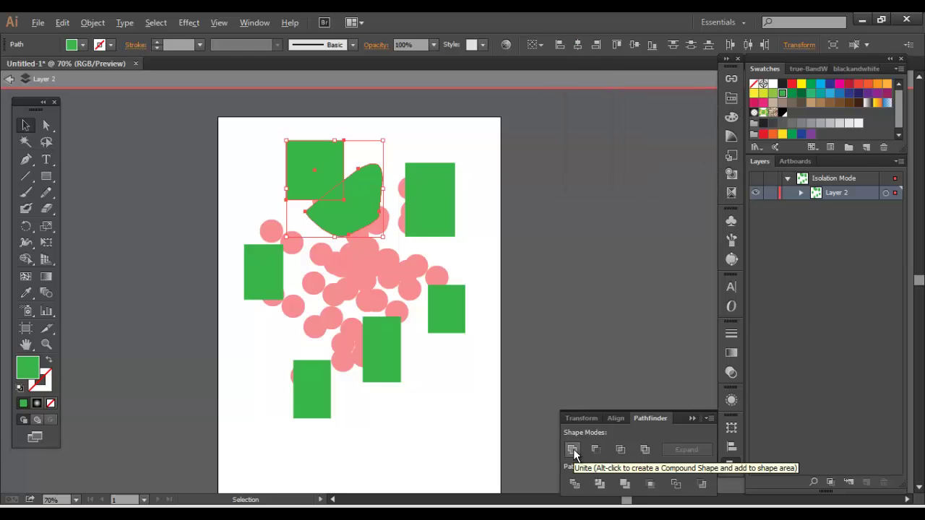
pyautogui.keyDown('alt'); pyautogui.click(573, 450); pyautogui.keyUp('alt')
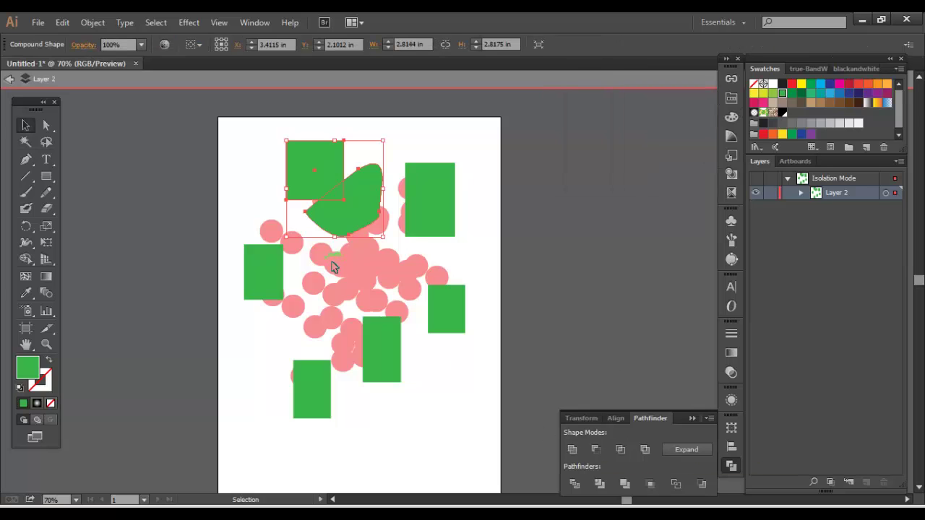
# - Pull the curved shape's left anchor point up and outward past the rectangle, and fill the compound shape red
pyautogui.click(251, 202)
pyautogui.click(339, 208)
pyautogui.press('a')
pyautogui.moveTo(306, 211); pyautogui.dragTo(252, 176)
pyautogui.click(31, 127)
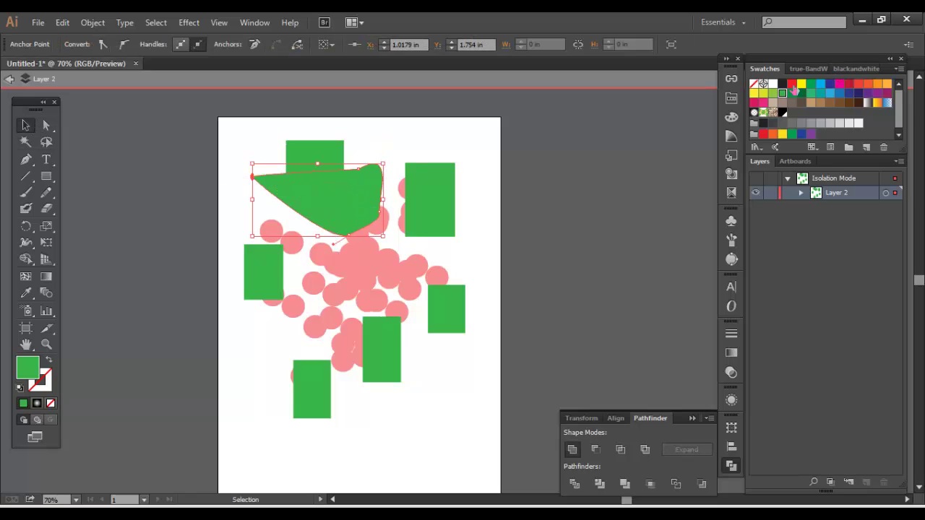
pyautogui.click(792, 85)
pyautogui.click(371, 138)
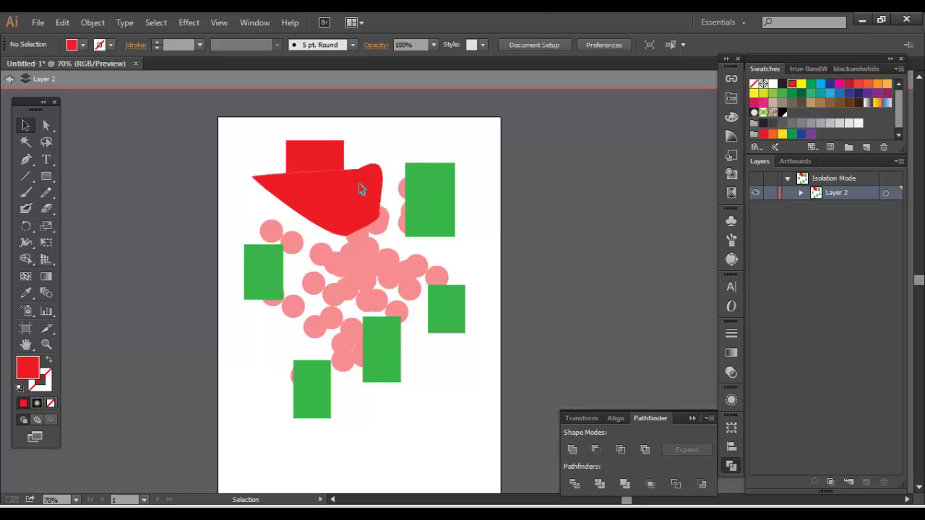
# - Select the whole red compound shape, nudge it slightly left, and exit isolation mode
pyautogui.click(361, 190)
pyautogui.click(202, 197)
pyautogui.moveTo(222, 141); pyautogui.dragTo(346, 258)
pyautogui.moveTo(347, 206)
pyautogui.mouseDown()
pyautogui.moveTo(344, 219)
pyautogui.moveTo(345, 208)
pyautogui.mouseUp()
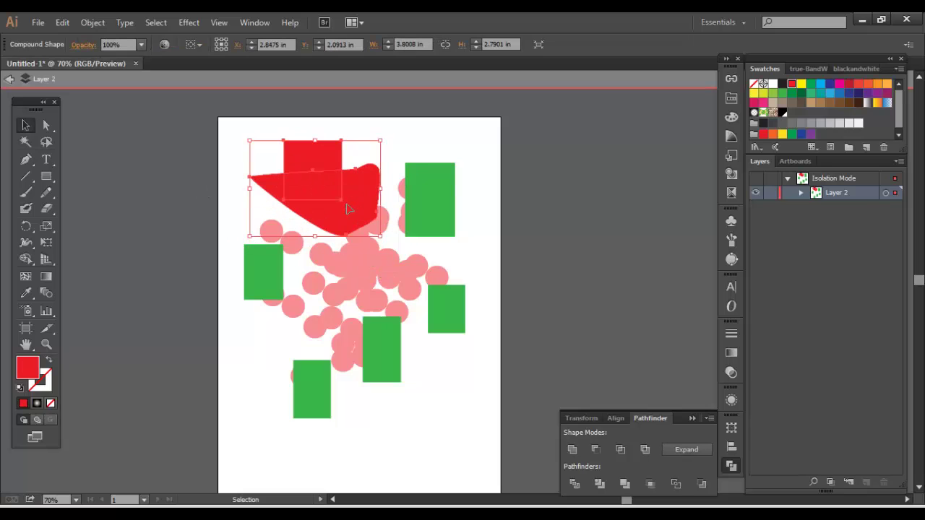
pyautogui.doubleClick(479, 143)
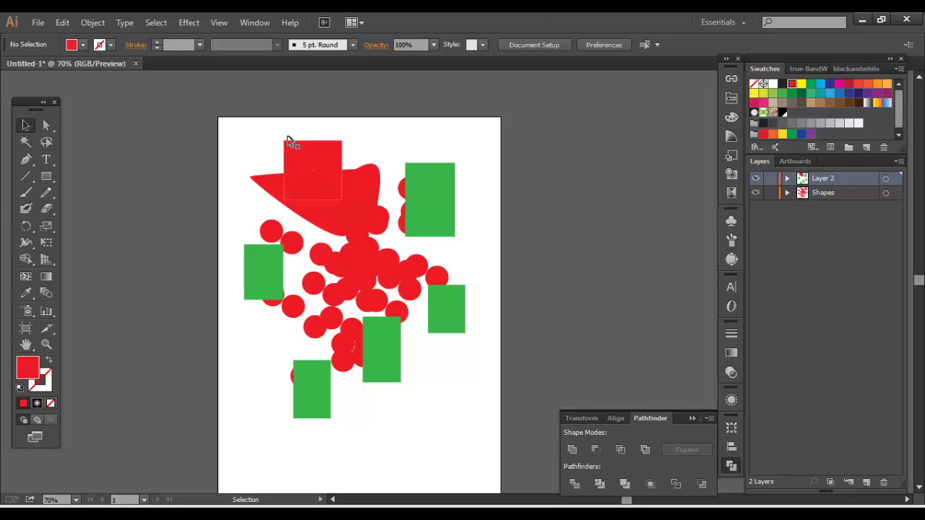
# - Select the red compound shape and enter isolation mode on Layer 2
pyautogui.click(331, 178)
pyautogui.click(900, 162)
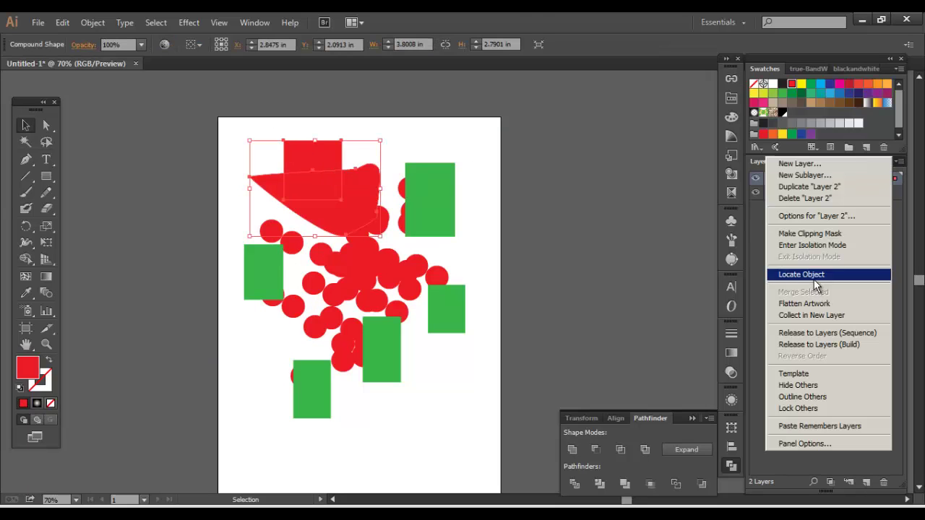
pyautogui.click(816, 244)
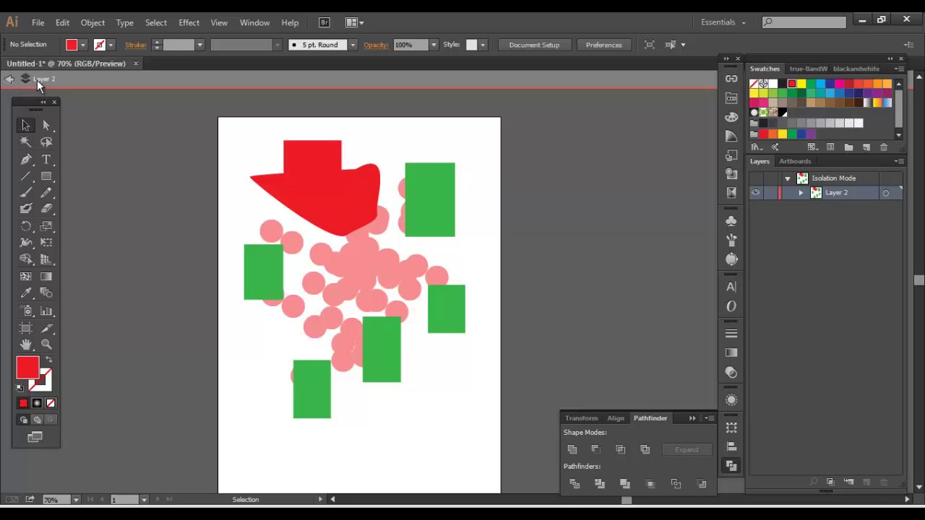
# - Isolate the compound shape within Layer 2, select its curved part, and step back out of isolation mode completely
pyautogui.doubleClick(339, 196)
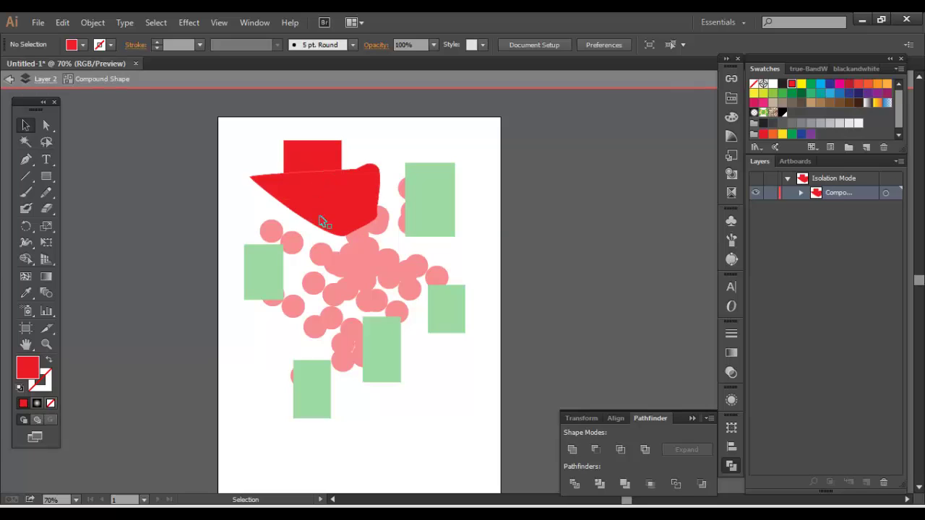
pyautogui.click(346, 209)
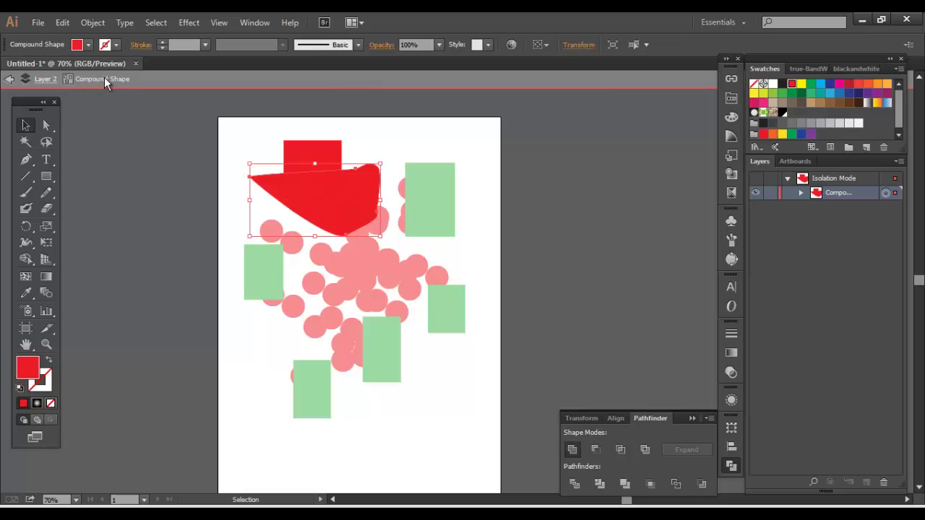
pyautogui.click(44, 81)
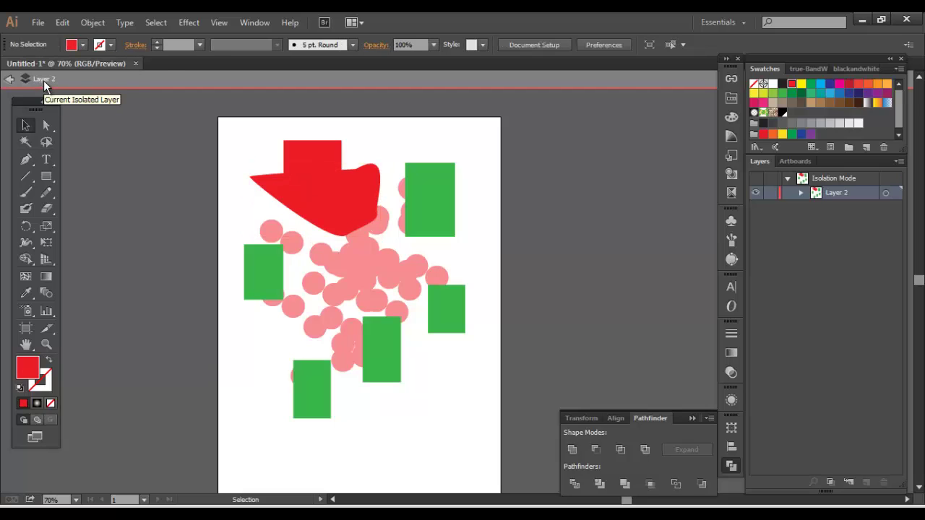
pyautogui.click(9, 79)
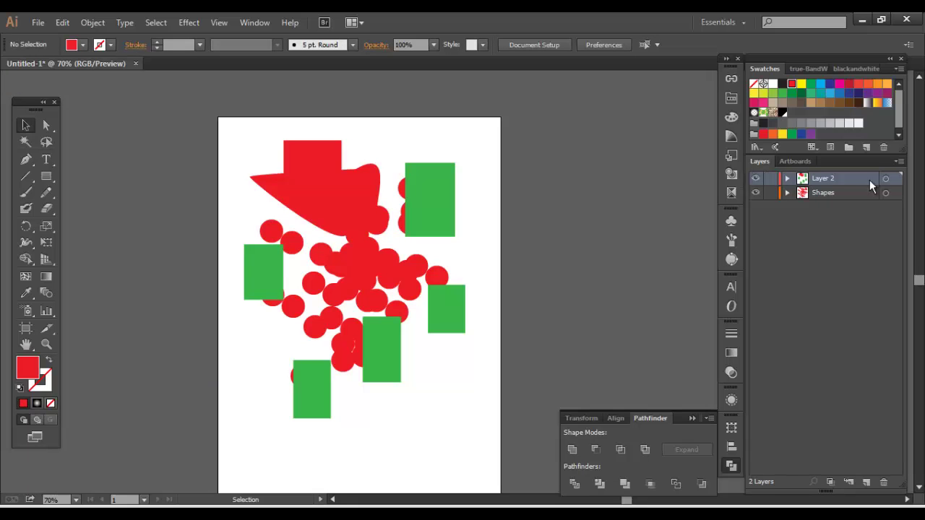
# - Select all the artwork, flatten it into Layer 2, and undo the flattening
pyautogui.moveTo(231, 128); pyautogui.dragTo(474, 425)
pyautogui.click(899, 162)
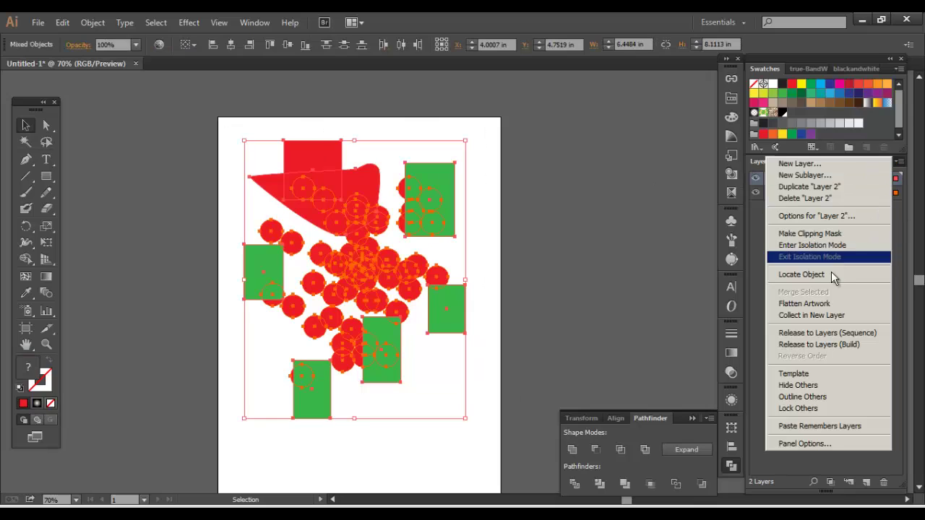
pyautogui.click(823, 306)
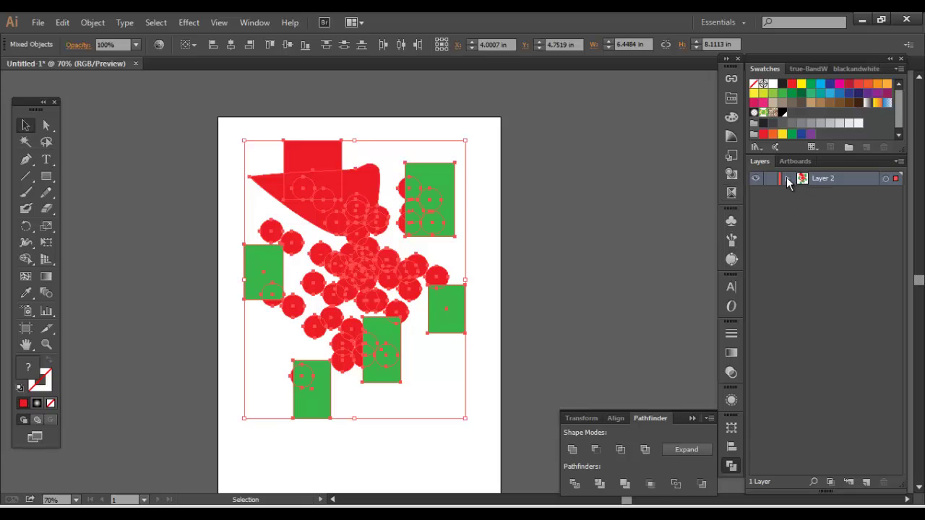
pyautogui.hotkey('ctrl', 'z')
# - Try to turn Layer 2 into a template layer
pyautogui.click(899, 161)
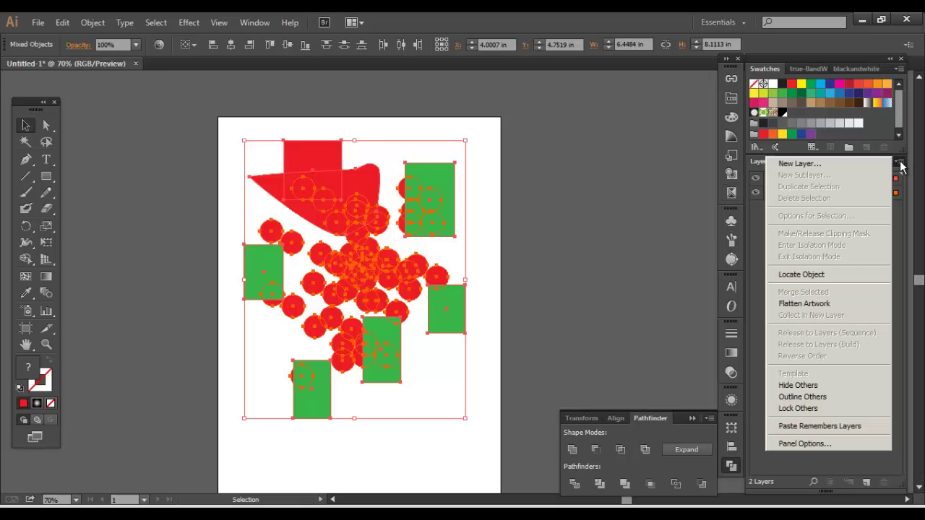
pyautogui.click(900, 163)
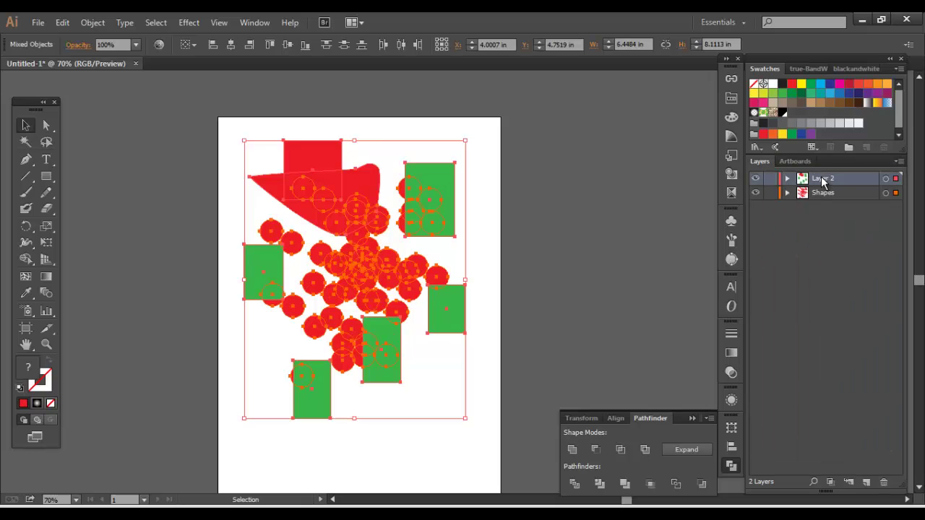
pyautogui.click(899, 163)
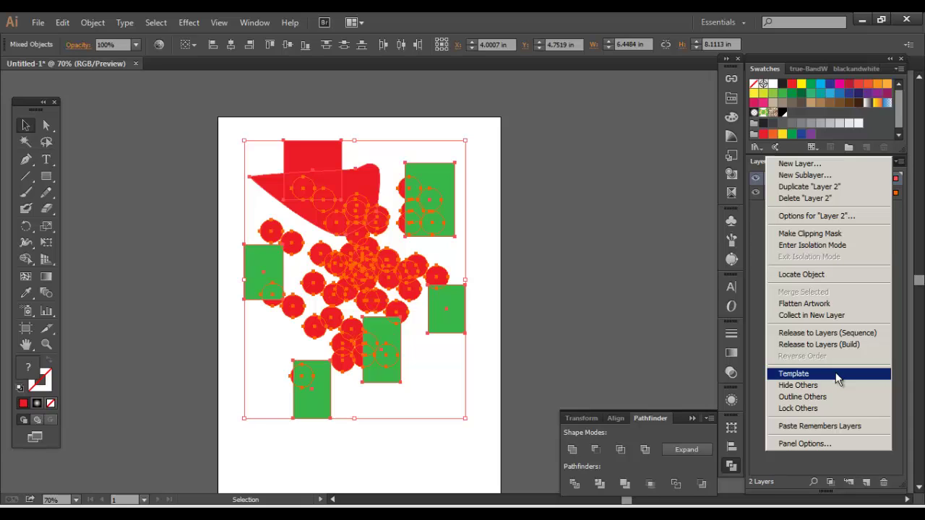
pyautogui.click(824, 377)
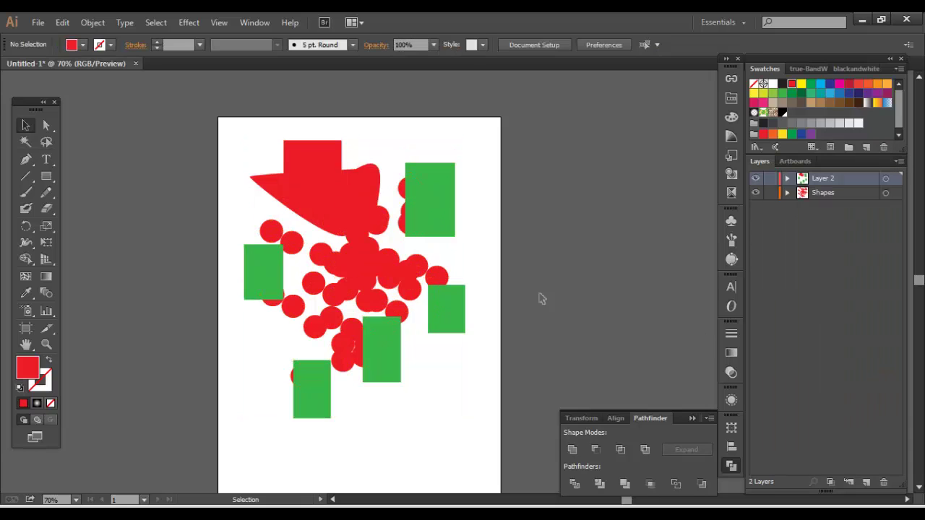
# - Delete all the artwork on both layers
pyautogui.moveTo(177, 66)
pyautogui.mouseDown()
pyautogui.moveTo(525, 425)
pyautogui.moveTo(277, 95)
pyautogui.moveTo(181, 59)
pyautogui.mouseUp()
pyautogui.moveTo(212, 121); pyautogui.dragTo(519, 482)
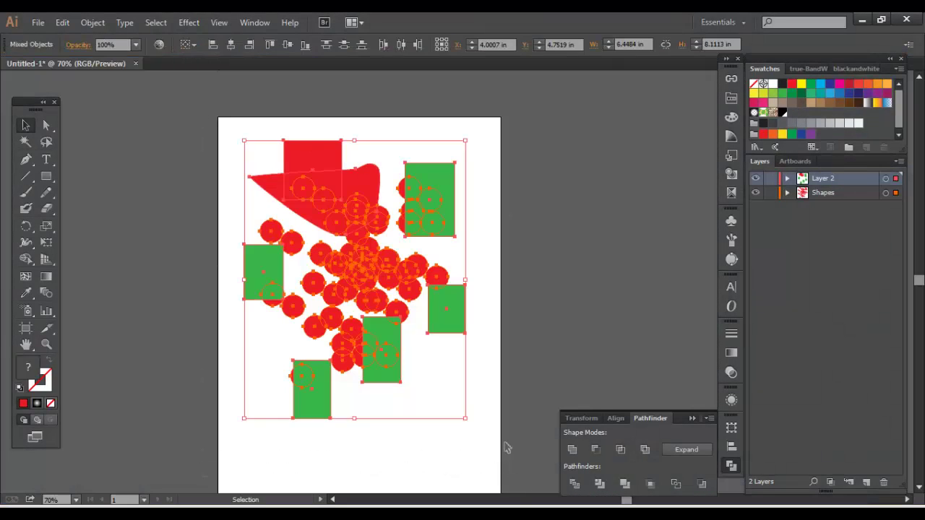
pyautogui.press('Delete')
# - Open the gabriel-last-man-standing PNG image as a new document
pyautogui.click(37, 23)
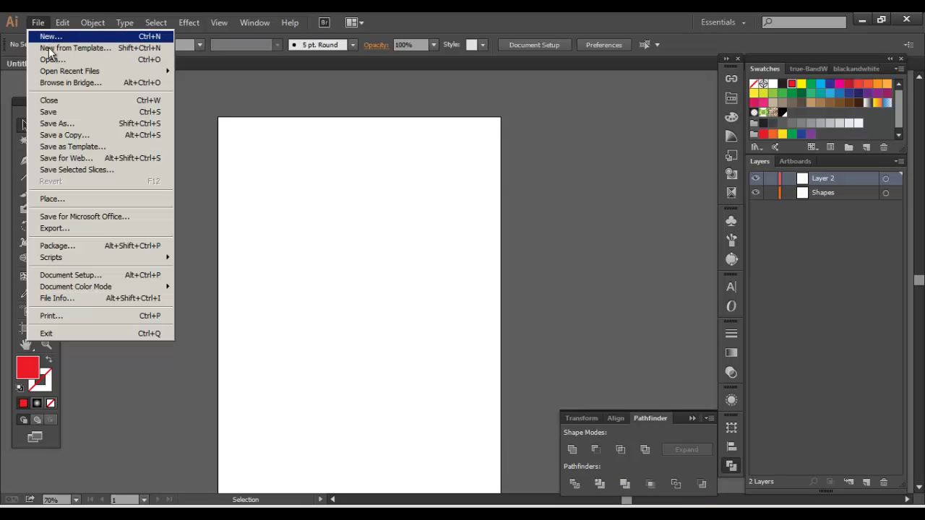
pyautogui.click(51, 61)
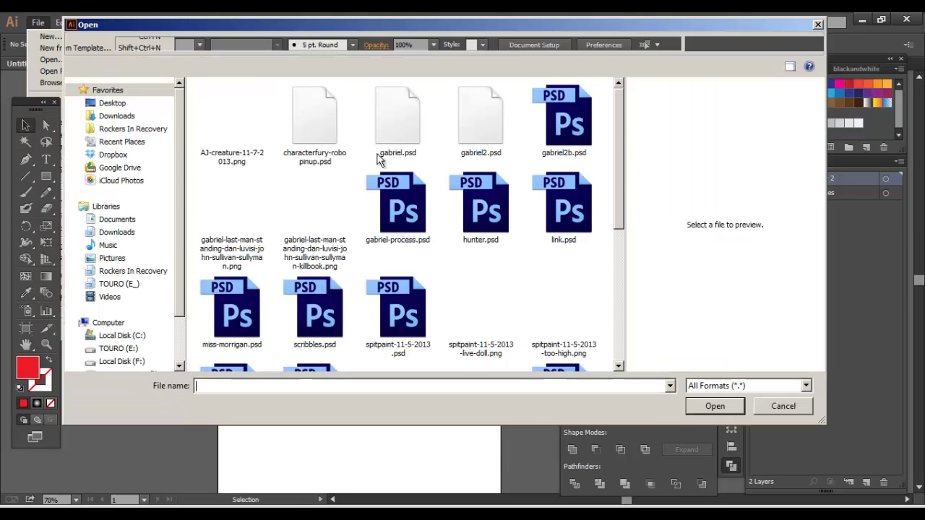
pyautogui.click(219, 224)
pyautogui.click(711, 405)
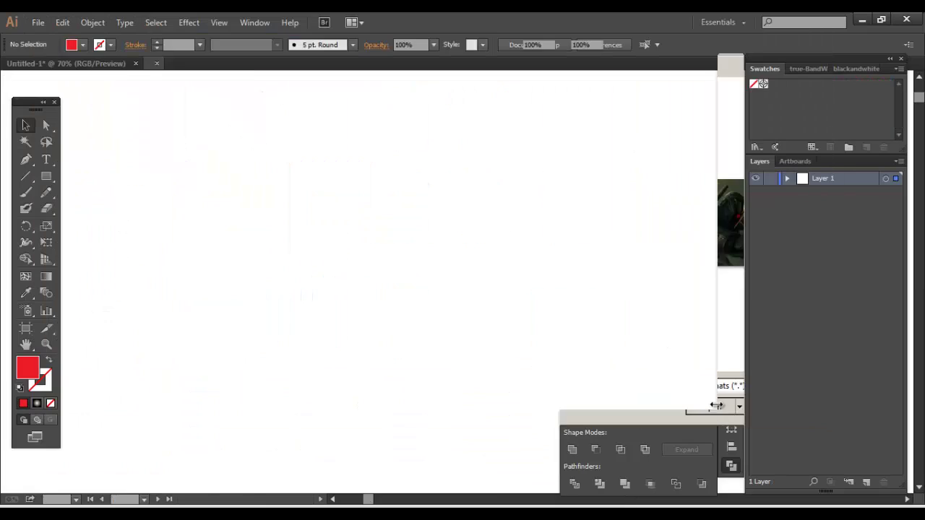
# - Scale the image down to fit the artboard's width and place it near the artboard's upper edge
pyautogui.hotkey('ctrl', '-')
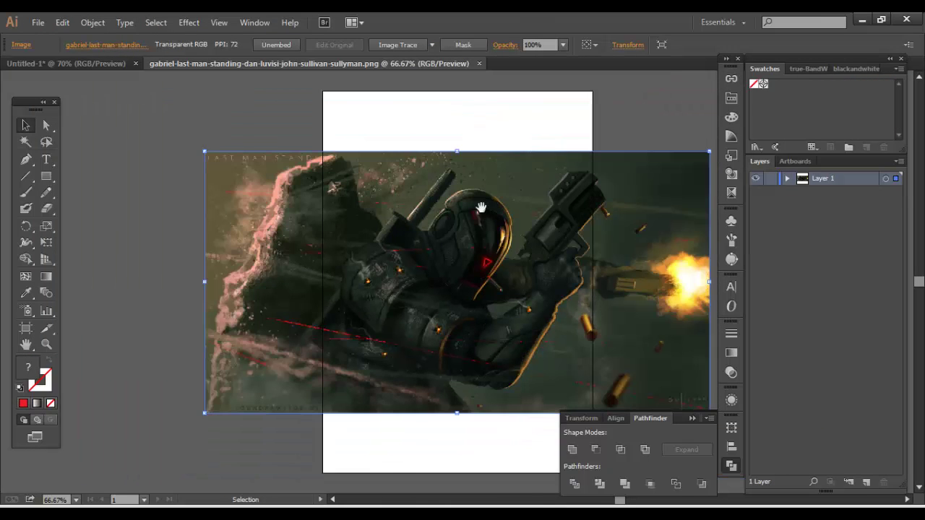
pyautogui.moveTo(641, 178); pyautogui.dragTo(517, 242)
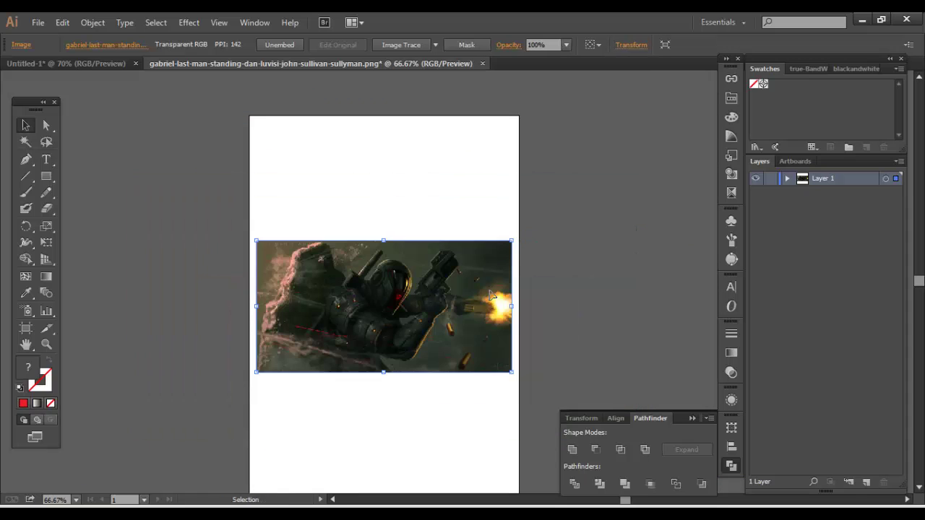
pyautogui.moveTo(491, 287); pyautogui.dragTo(491, 195)
pyautogui.moveTo(432, 182); pyautogui.dragTo(464, 254)
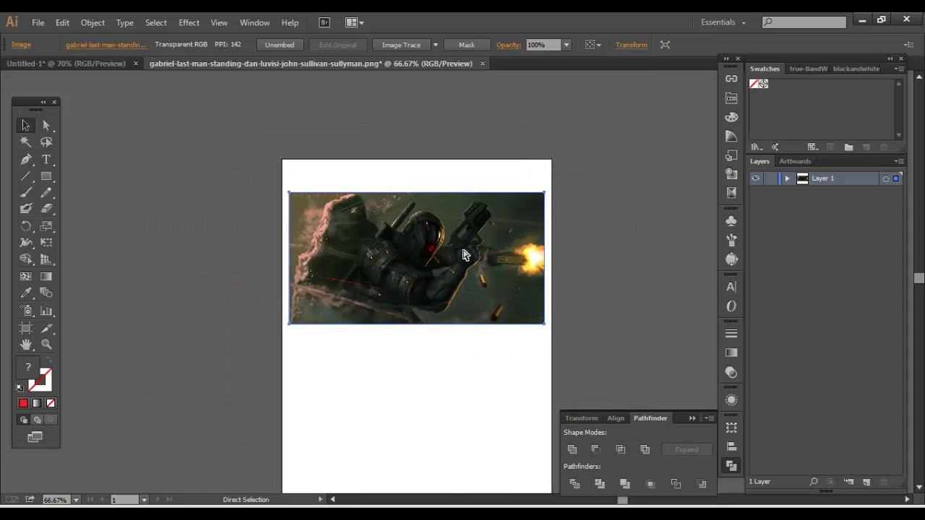
pyautogui.scroll(1, 464, 255)
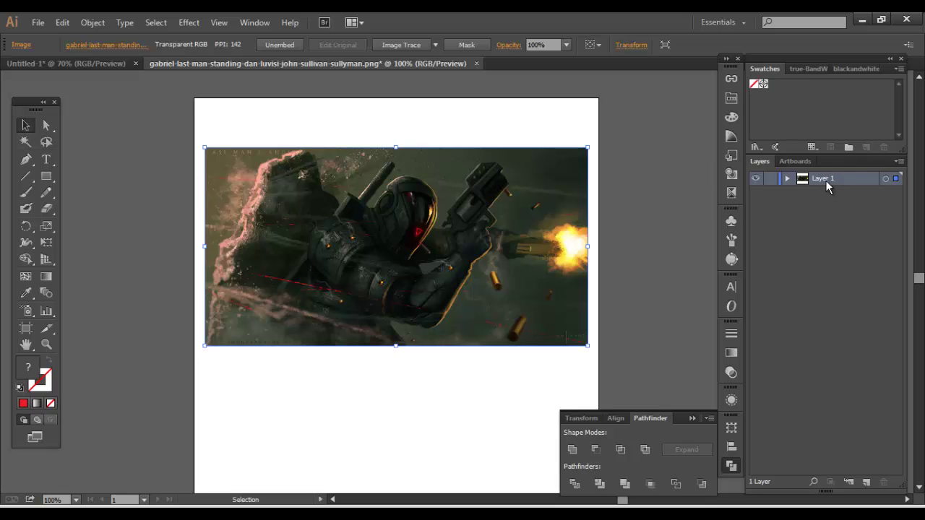
# - Turn the image's Layer 1 into a template layer and add a new layer above it
pyautogui.click(898, 161)
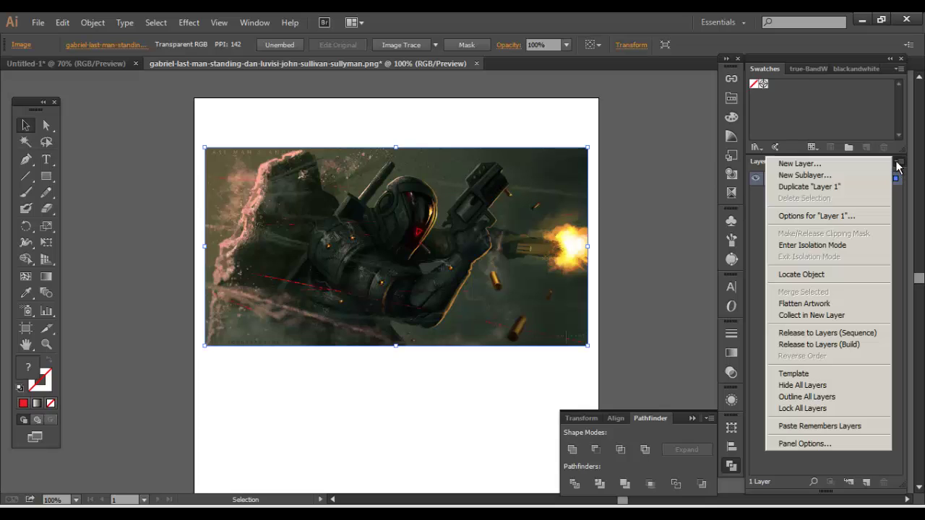
pyautogui.click(795, 374)
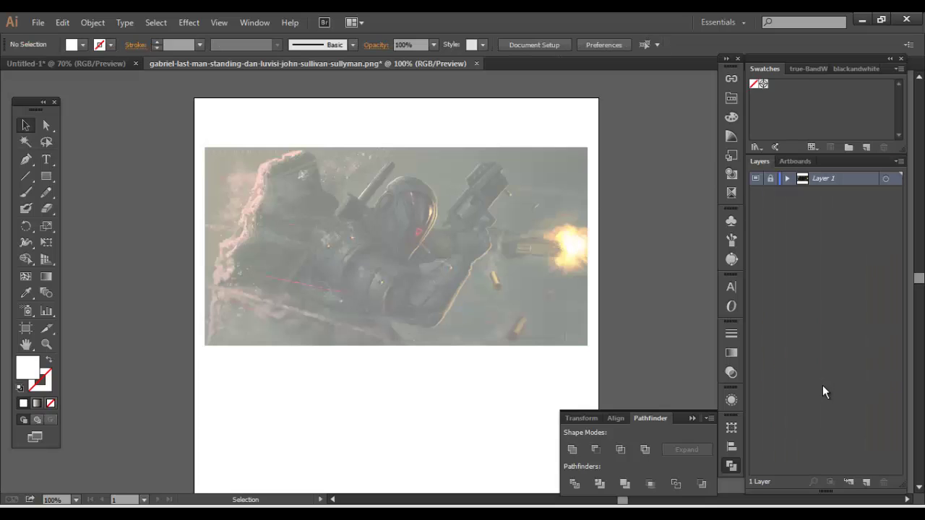
pyautogui.click(869, 490)
pyautogui.moveTo(405, 246)
pyautogui.mouseDown()
pyautogui.moveTo(407, 295)
pyautogui.moveTo(395, 238)
pyautogui.mouseUp()
# - Choose the Paintbrush tool and set the fill colour to black, 000000
pyautogui.click(26, 195)
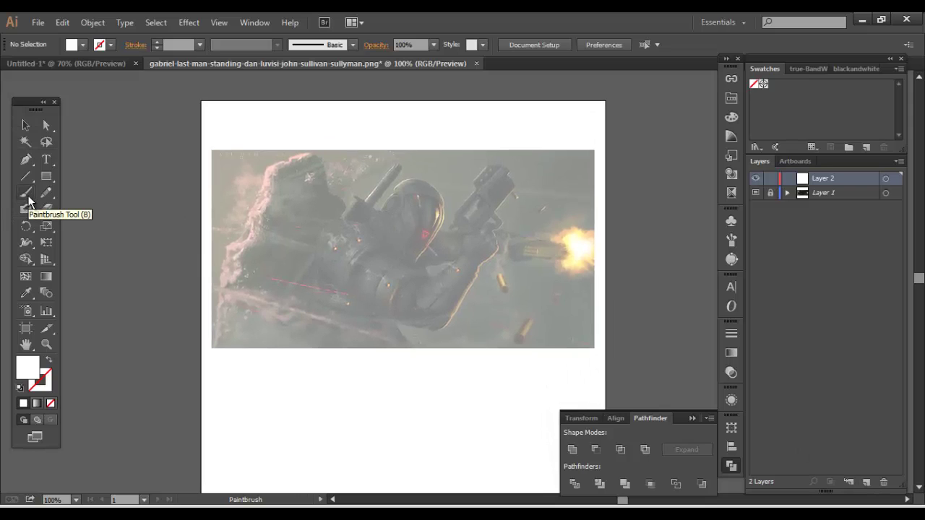
pyautogui.doubleClick(27, 369)
pyautogui.click(491, 361)
pyautogui.moveTo(491, 362); pyautogui.dragTo(463, 365)
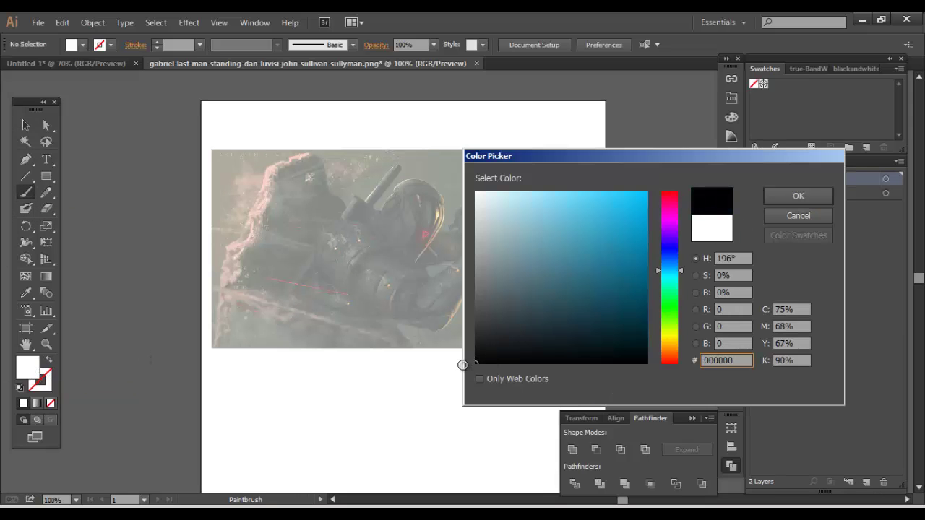
pyautogui.click(798, 195)
# - Trace the outlines of the raised pistol and the front of the helmet in black on Layer 2 with the Blob Brush
pyautogui.hotkey('ctrl', '+')
pyautogui.hotkey('ctrl', '+')
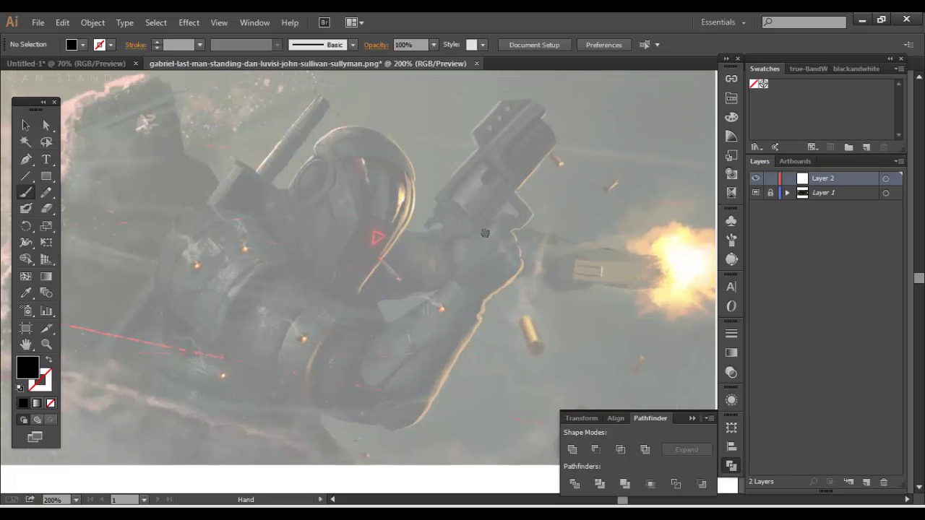
pyautogui.click(26, 208)
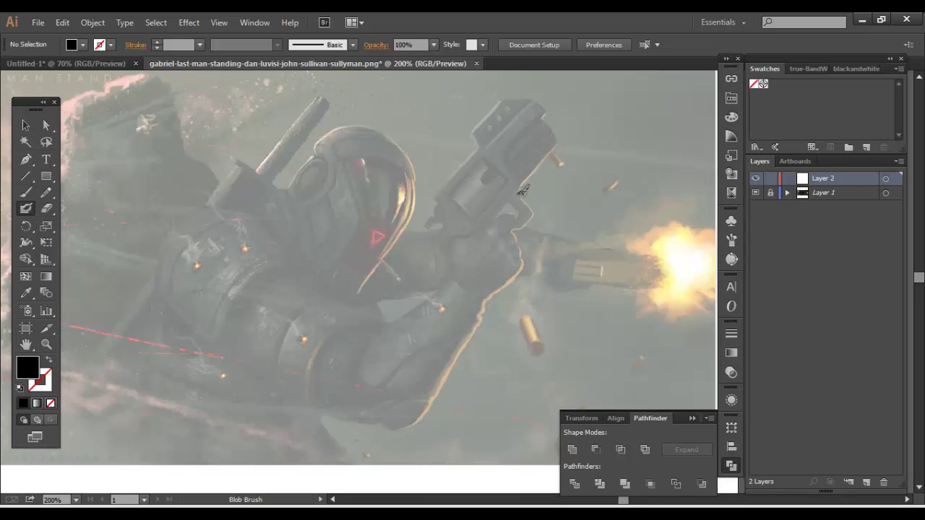
pyautogui.moveTo(526, 181); pyautogui.dragTo(557, 143)
pyautogui.hotkey('shift', 'x')
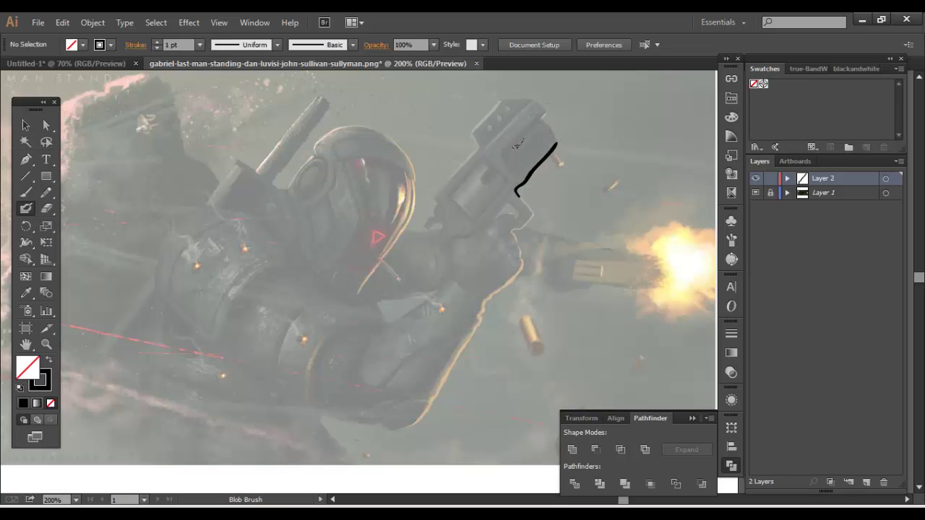
pyautogui.moveTo(553, 107)
pyautogui.mouseDown()
pyautogui.moveTo(543, 98)
pyautogui.moveTo(497, 101)
pyautogui.moveTo(481, 124)
pyautogui.moveTo(477, 158)
pyautogui.moveTo(433, 206)
pyautogui.moveTo(451, 248)
pyautogui.mouseUp()
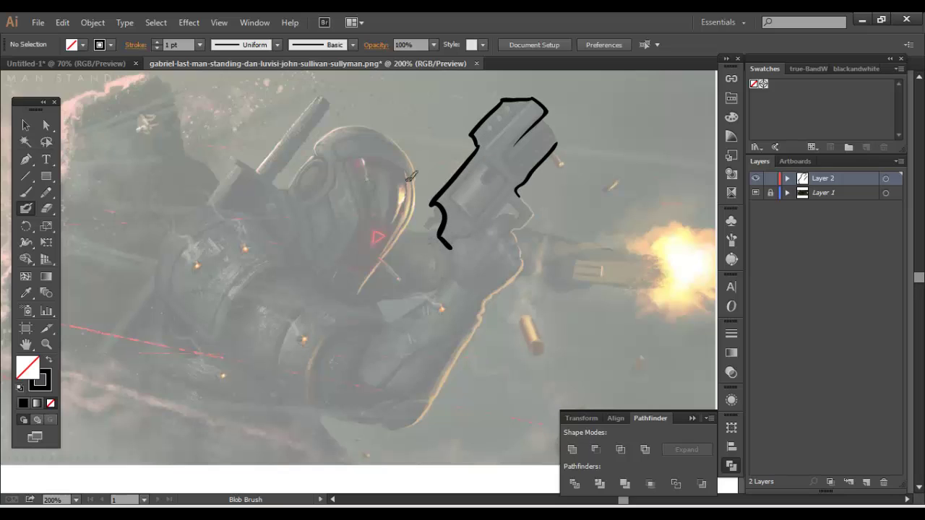
pyautogui.moveTo(384, 133)
pyautogui.mouseDown()
pyautogui.moveTo(416, 181)
pyautogui.moveTo(398, 160)
pyautogui.moveTo(357, 157)
pyautogui.mouseUp()
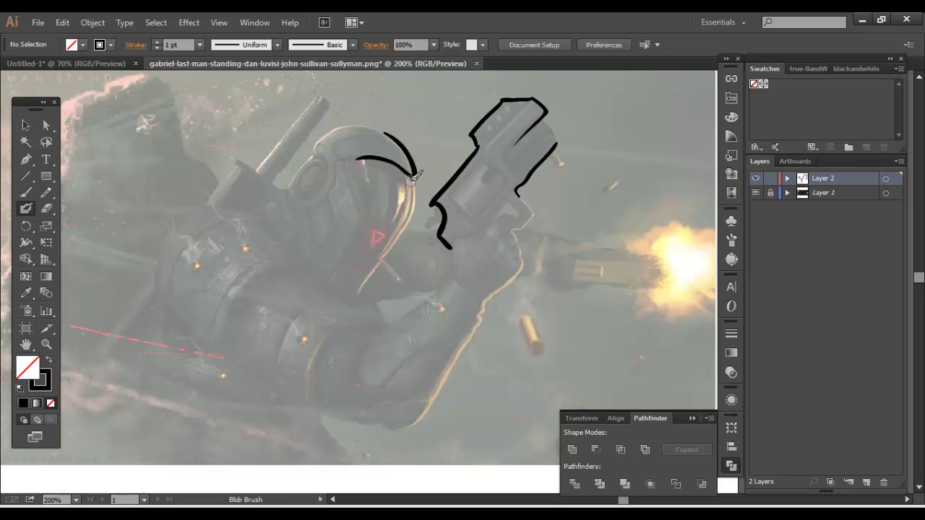
pyautogui.moveTo(413, 178)
pyautogui.mouseDown()
pyautogui.moveTo(391, 251)
pyautogui.moveTo(357, 301)
pyautogui.mouseUp()
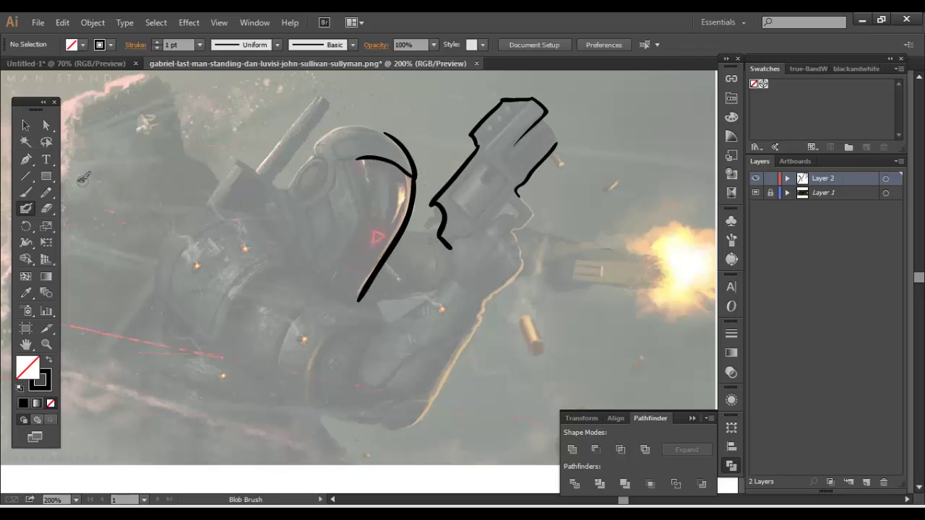
# - Create a calligraphic brush with 0° angle, 100% roundness and 9 pt size, and paint a curved Paintbrush stroke over the helmet
pyautogui.press('b')
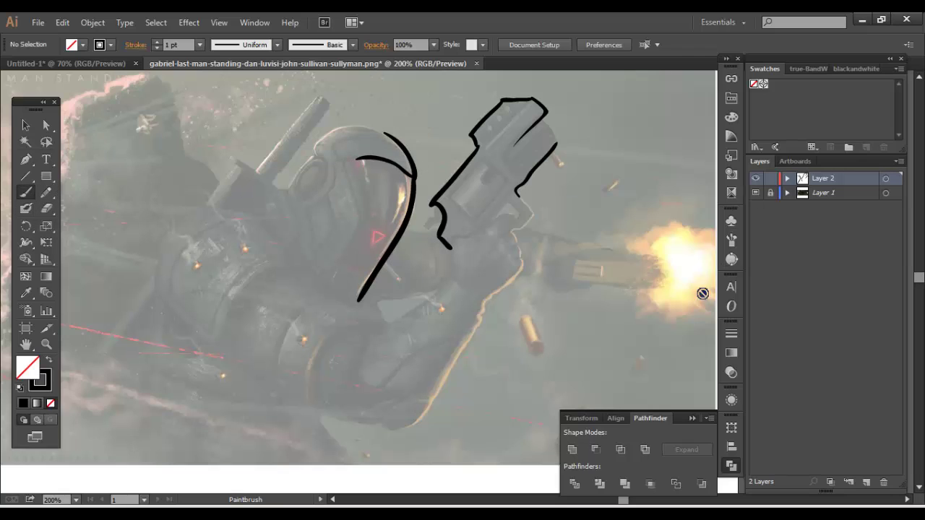
pyautogui.click(731, 240)
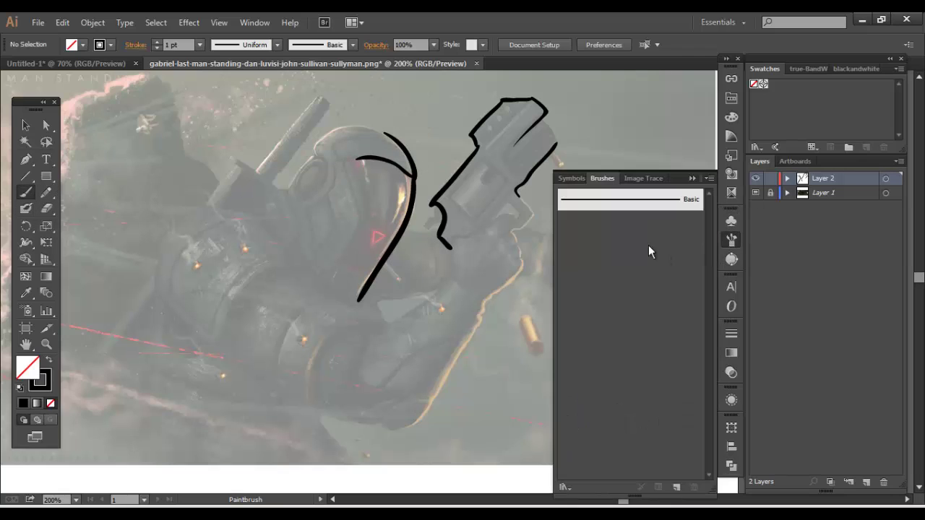
pyautogui.click(675, 488)
pyautogui.press('Return')
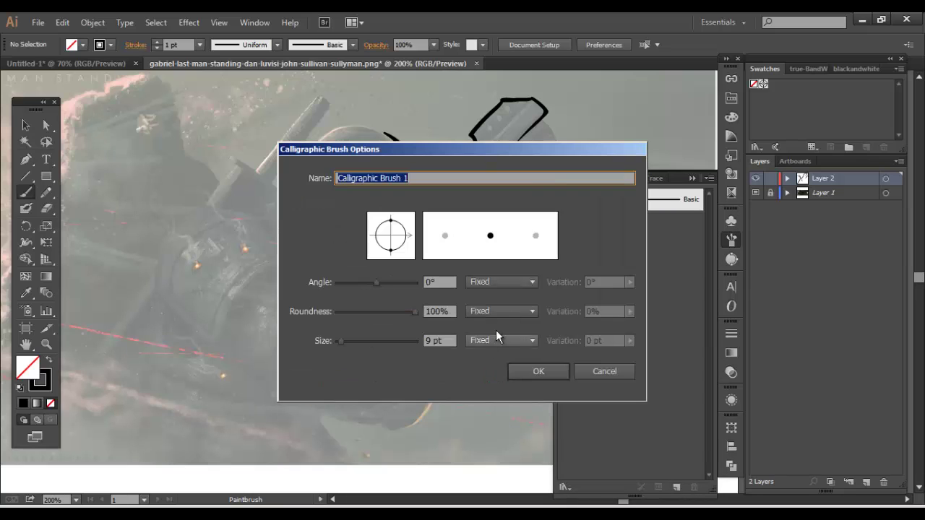
pyautogui.click(539, 371)
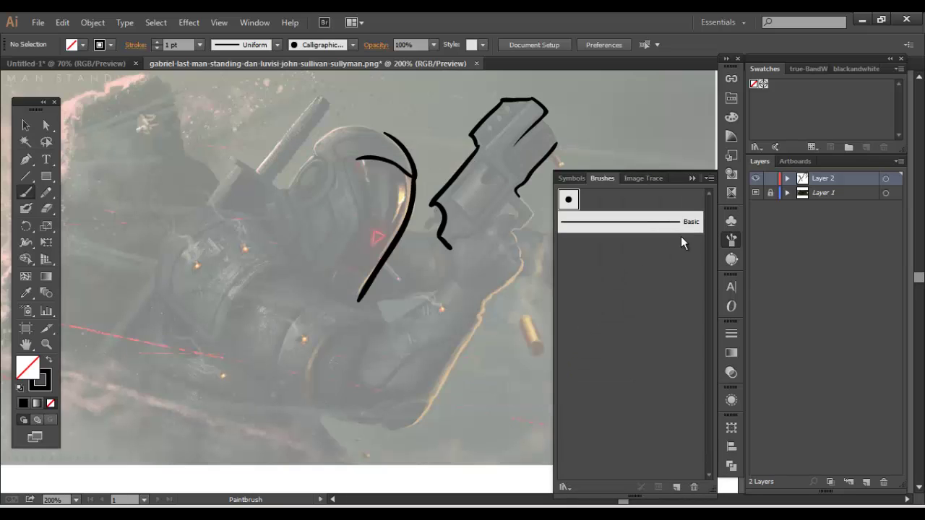
pyautogui.click(730, 241)
pyautogui.moveTo(331, 161); pyautogui.dragTo(315, 284)
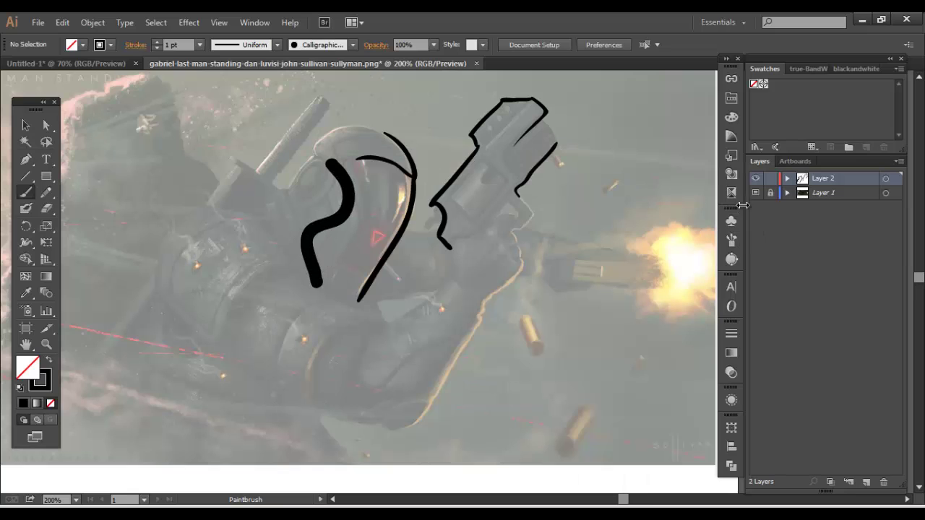
# - Select all the traced strokes on Layer 2 and delete them
pyautogui.click(45, 125)
pyautogui.click(26, 127)
pyautogui.scroll(3, 242, 136)
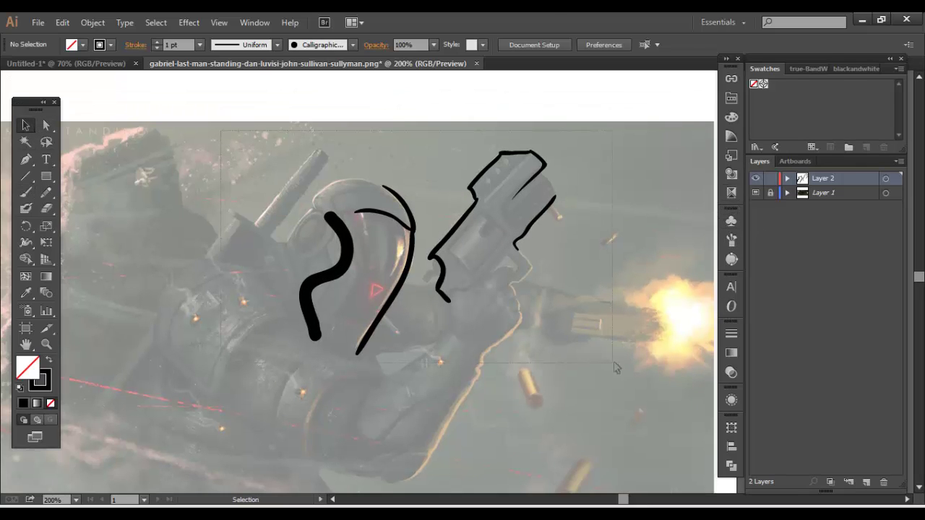
pyautogui.hotkey('ctrl', 'a')
pyautogui.press('Delete')
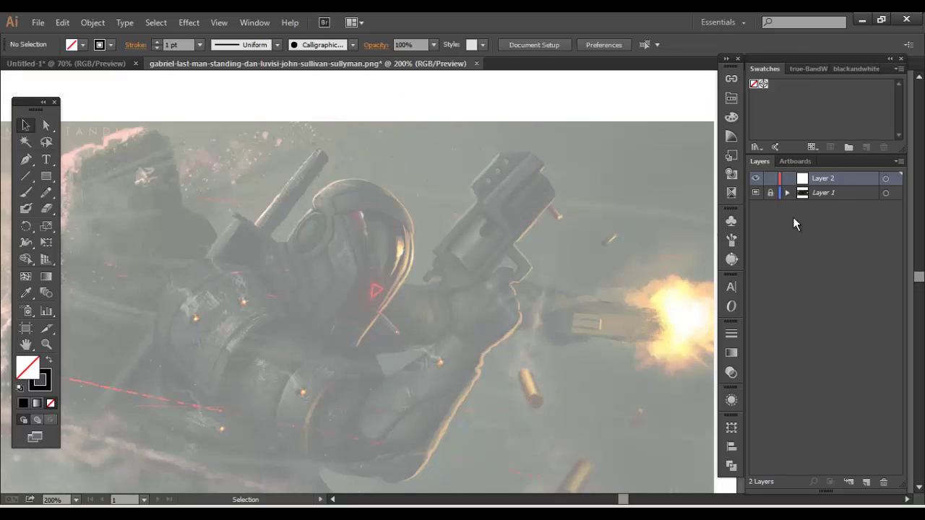
# - Delete the template layer holding the image and rename the remaining layer as Layer 1
pyautogui.click(839, 188)
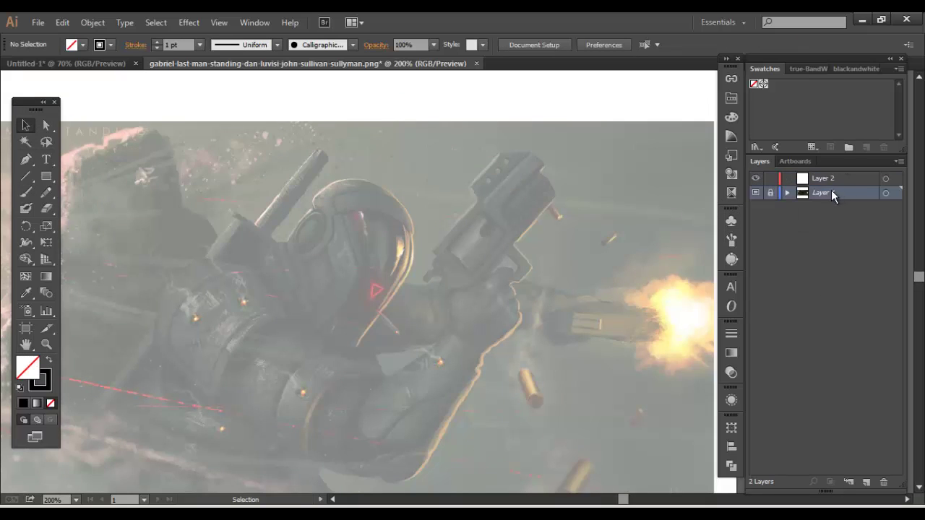
pyautogui.moveTo(832, 191); pyautogui.dragTo(884, 483)
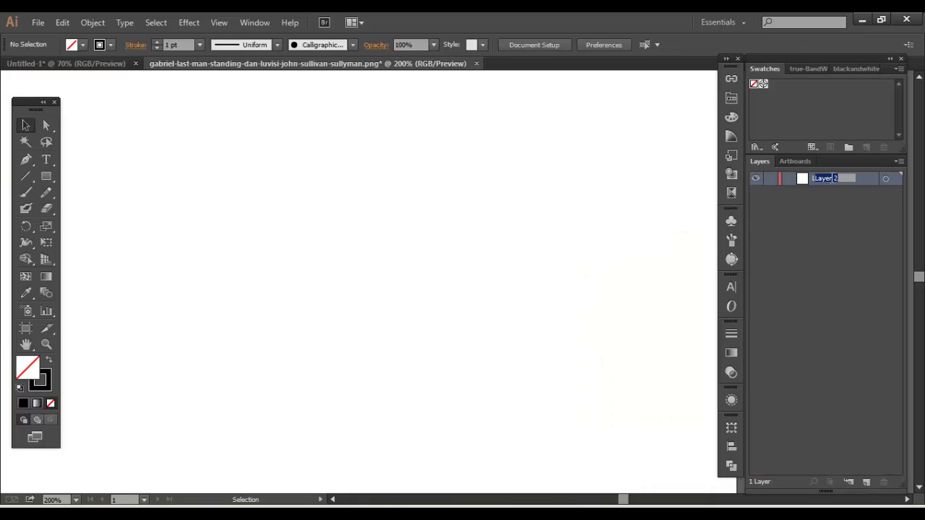
pyautogui.click(841, 182)
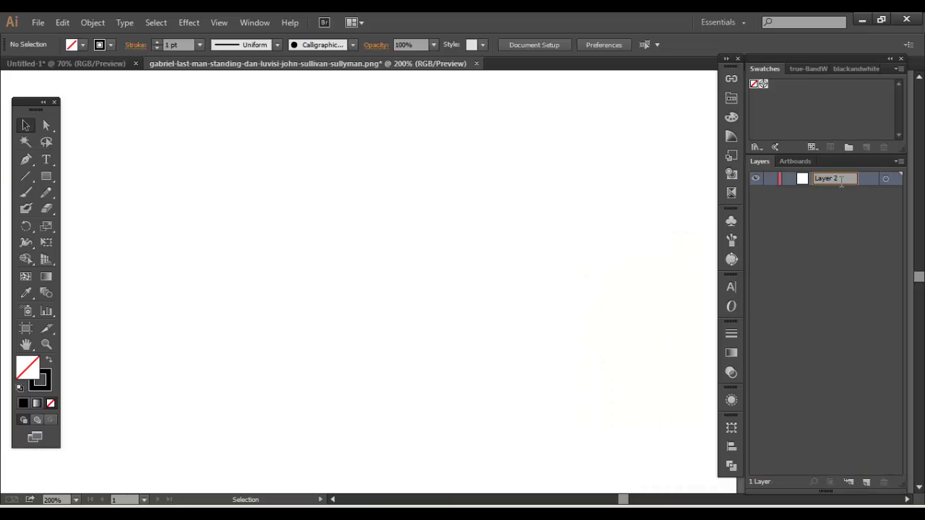
pyautogui.click(900, 161)
pyautogui.click(772, 186)
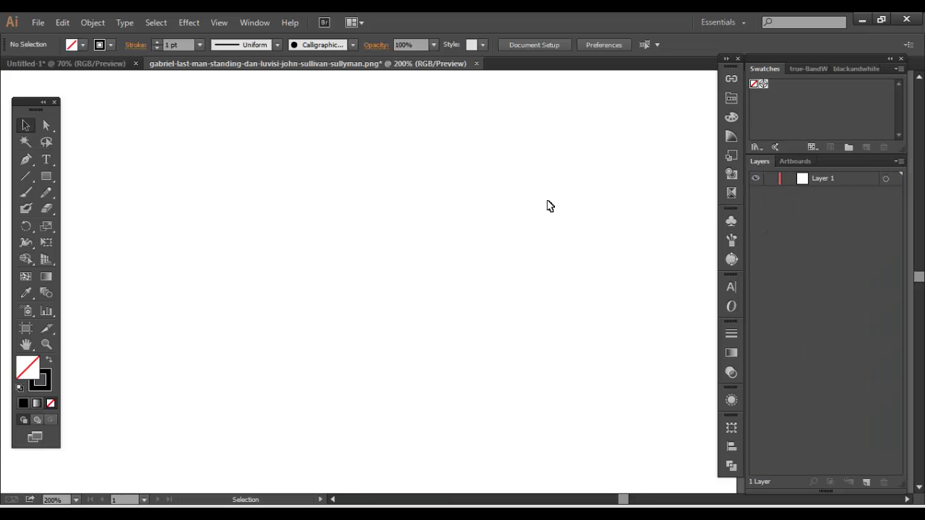
# - Examine which layer commands are available with Layer 1 unselected and with it selected
pyautogui.hotkey('ctrl', '-')
pyautogui.hotkey('ctrl', '-')
pyautogui.hotkey('ctrl', '-')
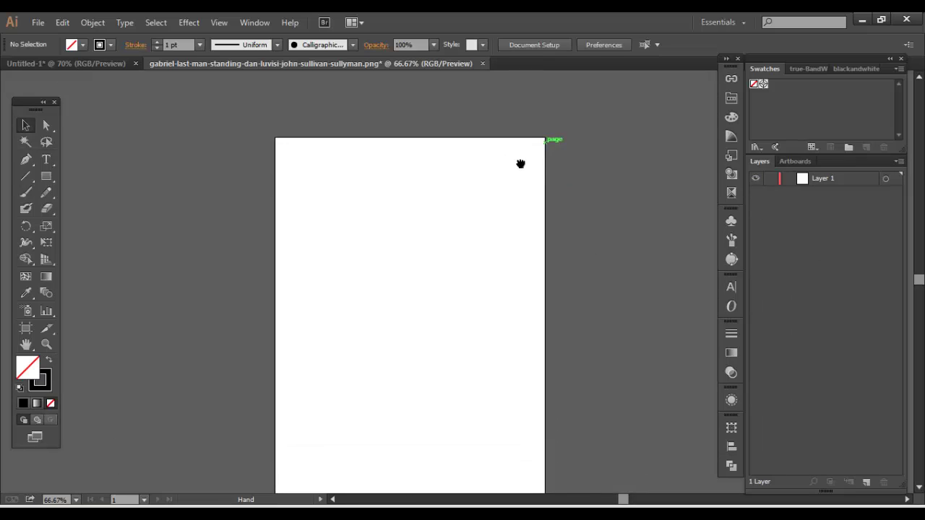
pyautogui.moveTo(520, 164); pyautogui.dragTo(500, 118)
pyautogui.click(900, 161)
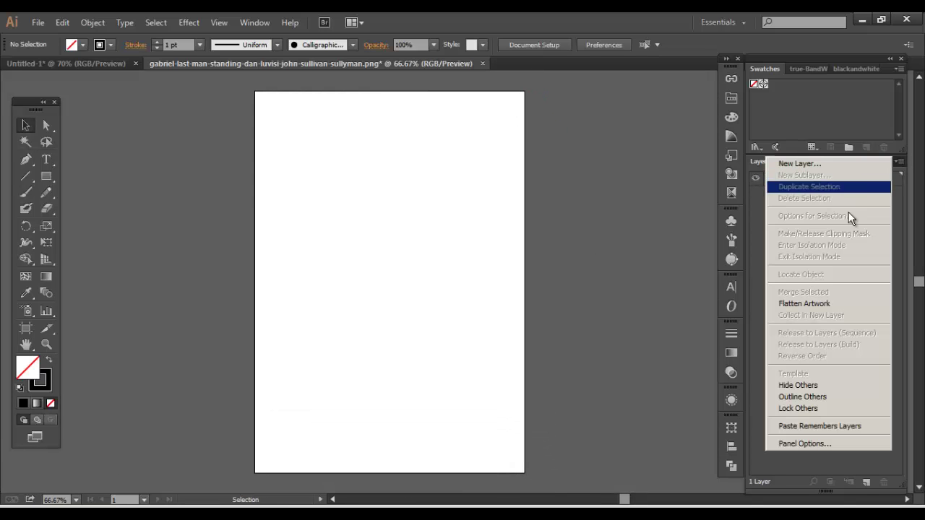
pyautogui.click(761, 231)
pyautogui.click(817, 178)
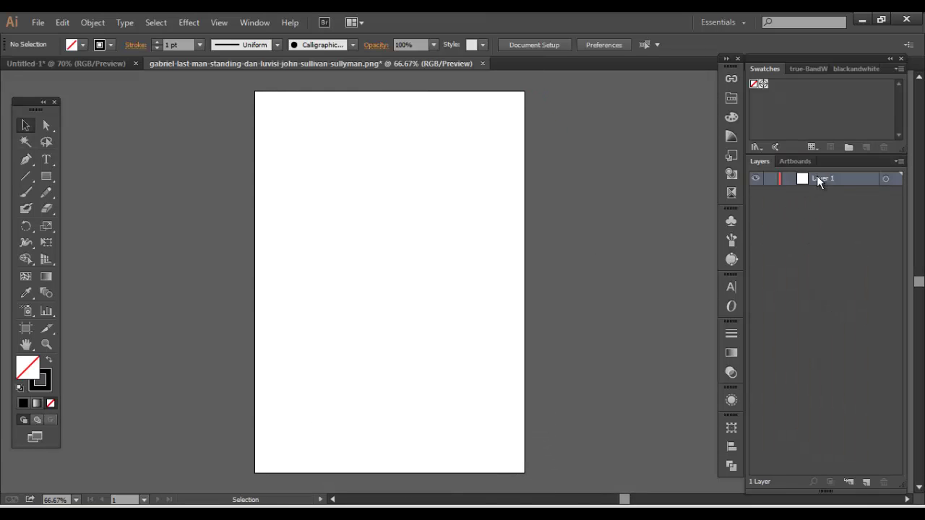
pyautogui.click(900, 162)
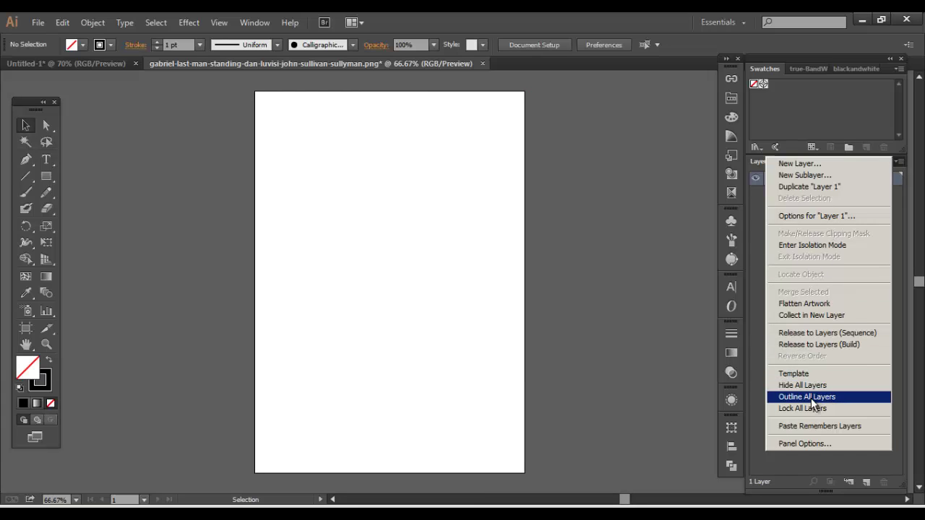
pyautogui.click(757, 393)
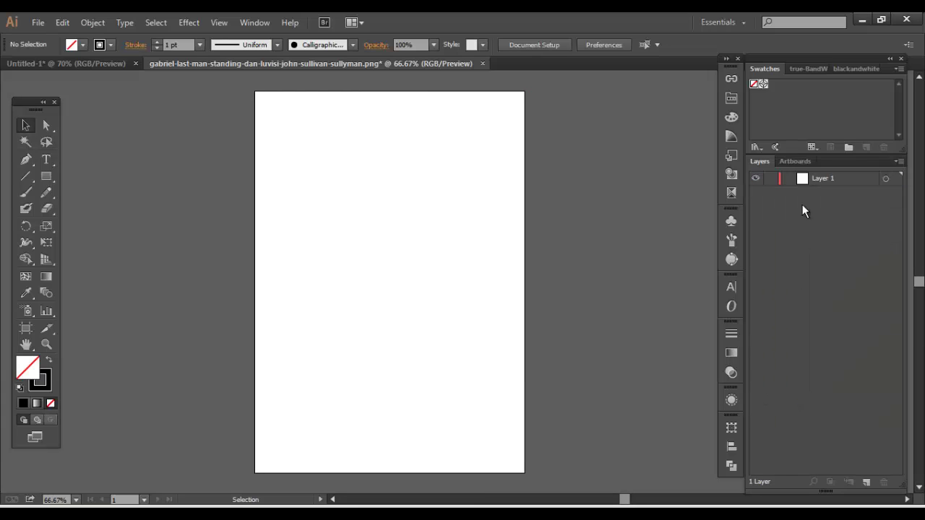
# - Draw a black-filled square near the artboard's upper edge and place a copy of it in the lower right part
pyautogui.click(46, 177)
pyautogui.moveTo(313, 170); pyautogui.dragTo(358, 218)
pyautogui.click(26, 124)
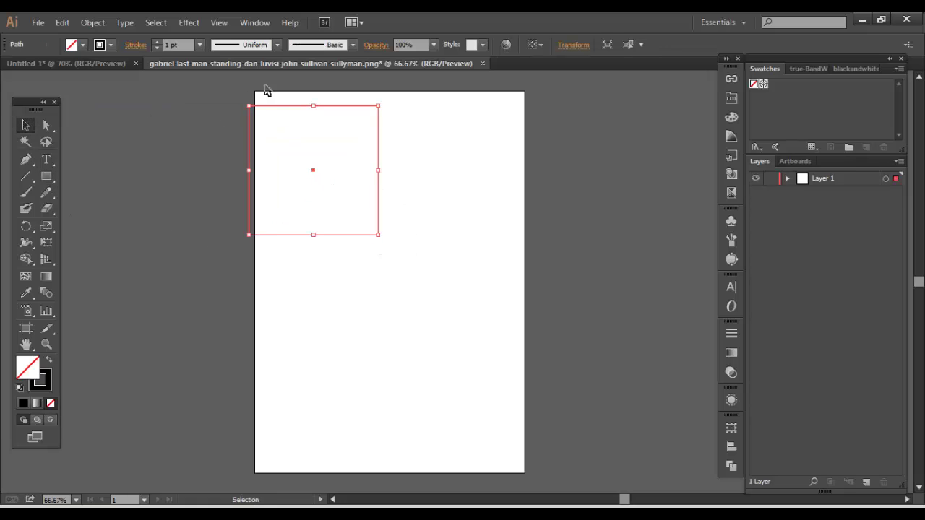
pyautogui.moveTo(283, 104)
pyautogui.mouseDown()
pyautogui.moveTo(371, 159)
pyautogui.moveTo(383, 153)
pyautogui.moveTo(330, 113)
pyautogui.mouseUp()
pyautogui.hotkey('shift', 'x')
pyautogui.keyDown('alt'); pyautogui.moveTo(360, 161); pyautogui.dragTo(441, 329); pyautogui.keyUp('alt')
# - Set the copied square's fill to the teal colour 0c5e77
pyautogui.click(802, 68)
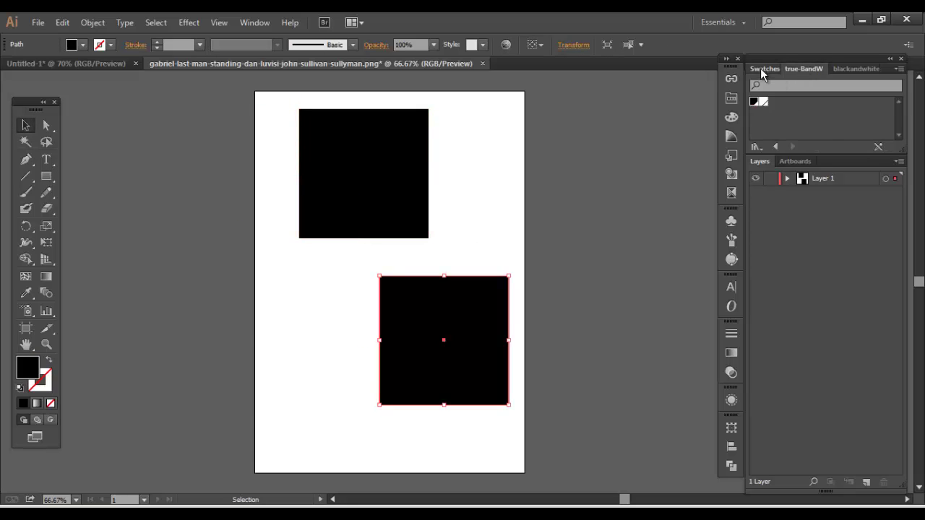
pyautogui.click(760, 68)
pyautogui.click(797, 70)
pyautogui.click(765, 68)
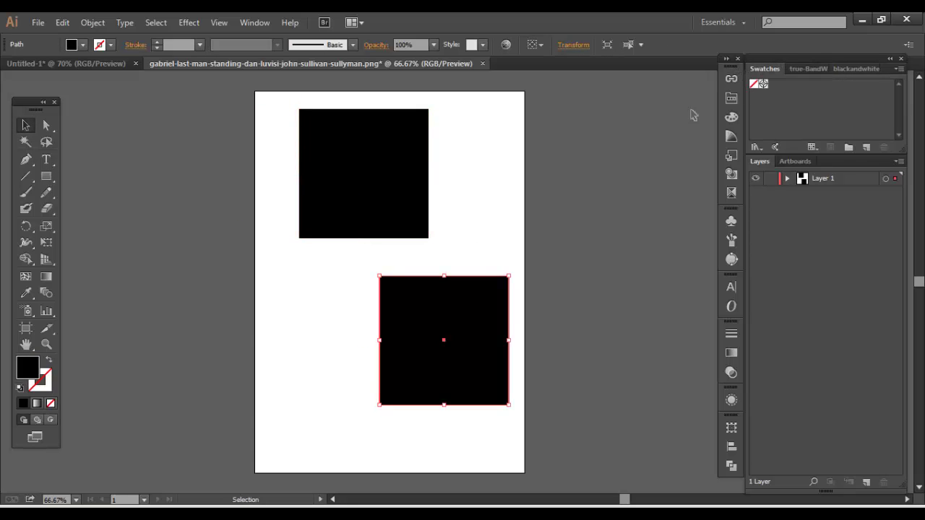
pyautogui.doubleClick(28, 369)
pyautogui.write('0e5b78')
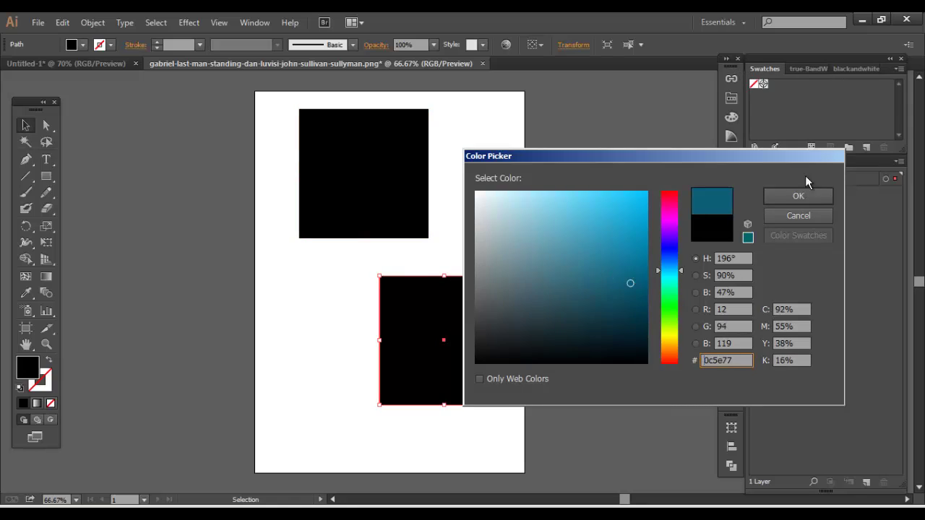
pyautogui.click(813, 197)
# - Duplicate the teal square, fill the copy with green 55c149 and move it so it overlaps the black square
pyautogui.moveTo(417, 314); pyautogui.dragTo(266, 277)
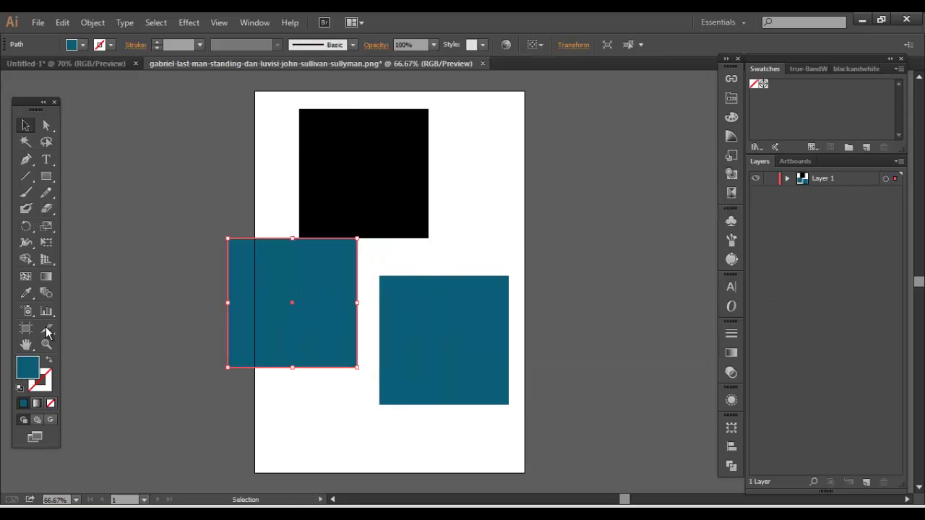
pyautogui.doubleClick(27, 368)
pyautogui.click(672, 310)
pyautogui.click(585, 231)
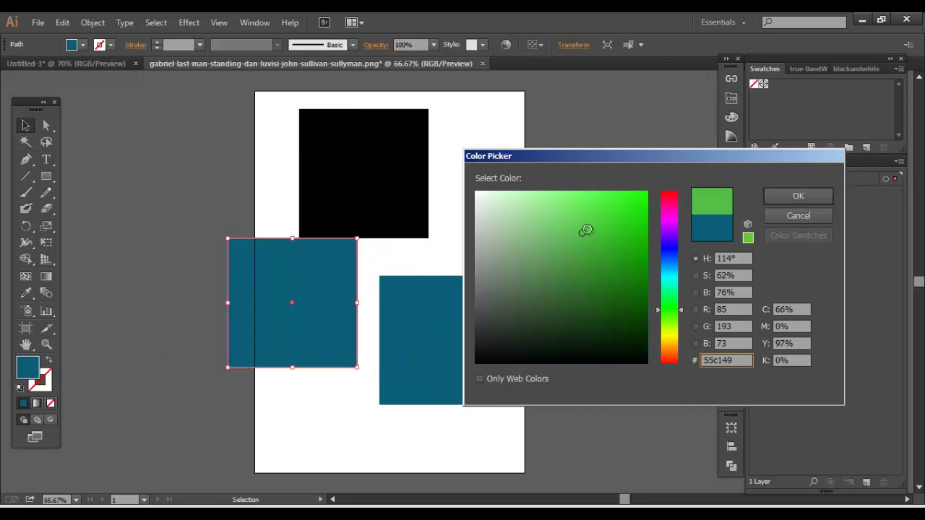
pyautogui.click(798, 196)
pyautogui.moveTo(250, 279); pyautogui.dragTo(283, 191)
pyautogui.click(463, 221)
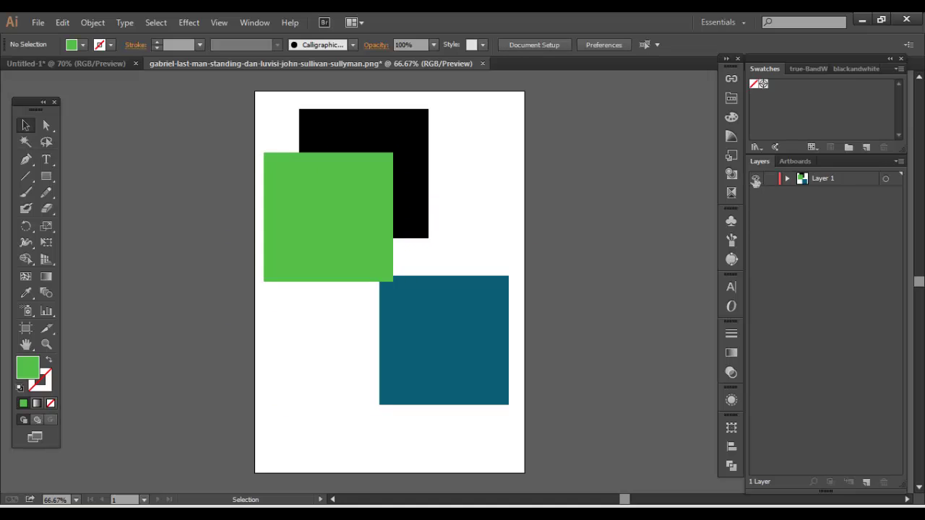
# - Display all layers as outlines, and select the three squares to inspect their paths before clearing the selection
pyautogui.click(899, 161)
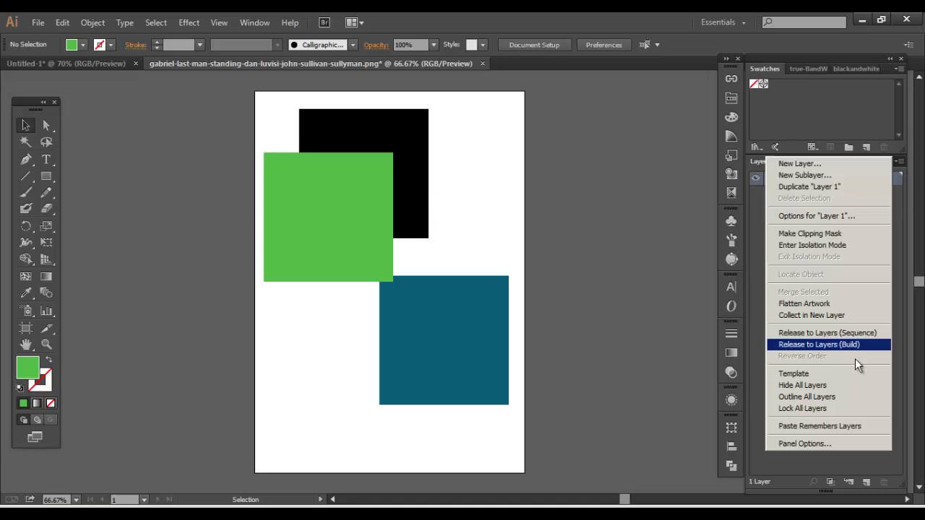
pyautogui.click(848, 399)
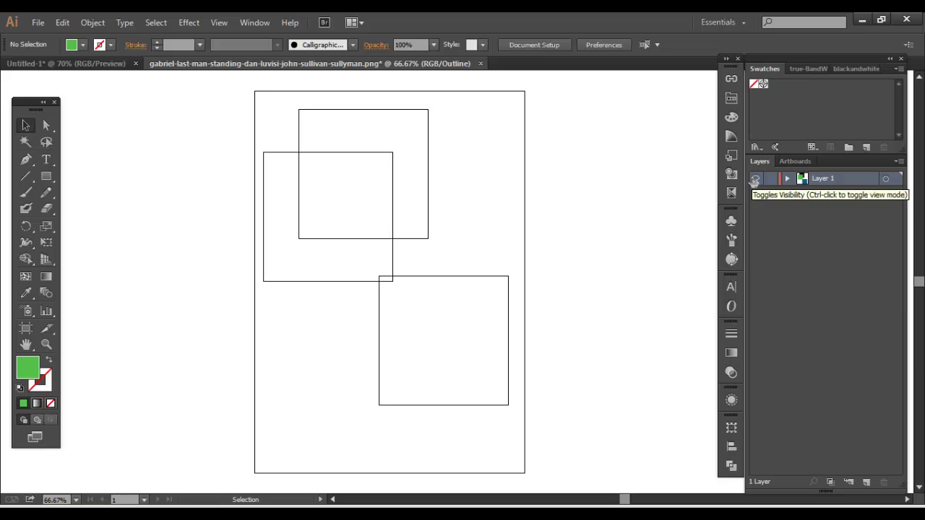
pyautogui.moveTo(394, 325); pyautogui.dragTo(552, 427)
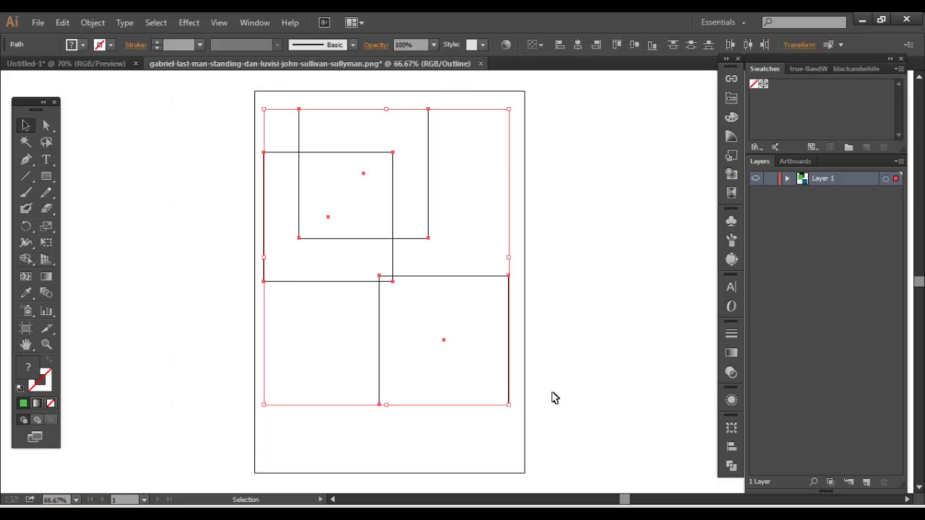
pyautogui.click(548, 210)
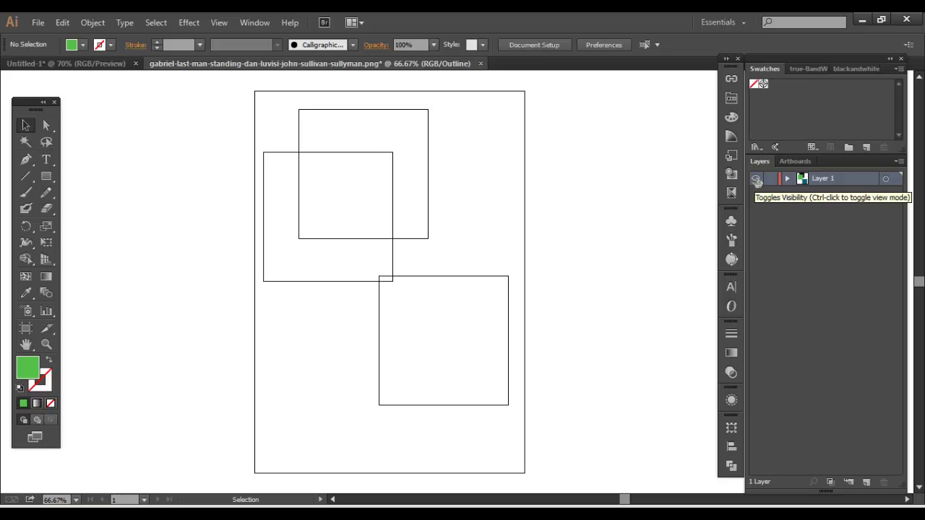
# - Switch Layer 1 back and forth between preview and outline views, selecting all the artwork once for comparison
pyautogui.keyDown('ctrl'); pyautogui.click(757, 181); pyautogui.keyUp('ctrl')
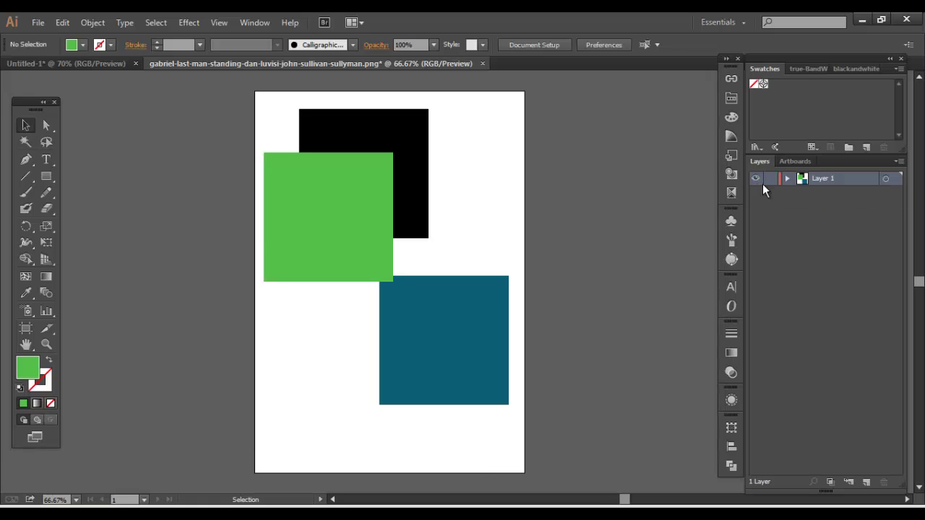
pyautogui.hotkey('ctrl', 'a')
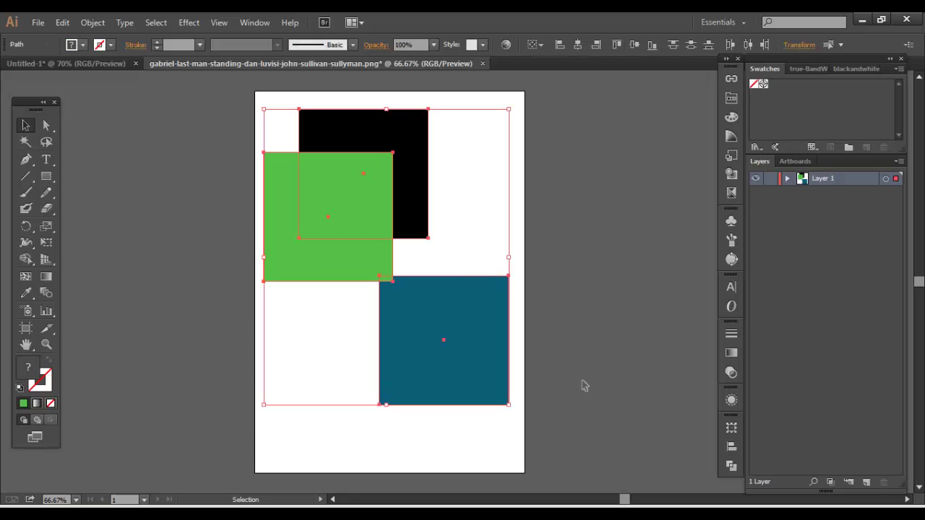
pyautogui.keyDown('ctrl'); pyautogui.click(757, 182); pyautogui.keyUp('ctrl')
pyautogui.keyDown('ctrl'); pyautogui.click(757, 181); pyautogui.keyUp('ctrl')
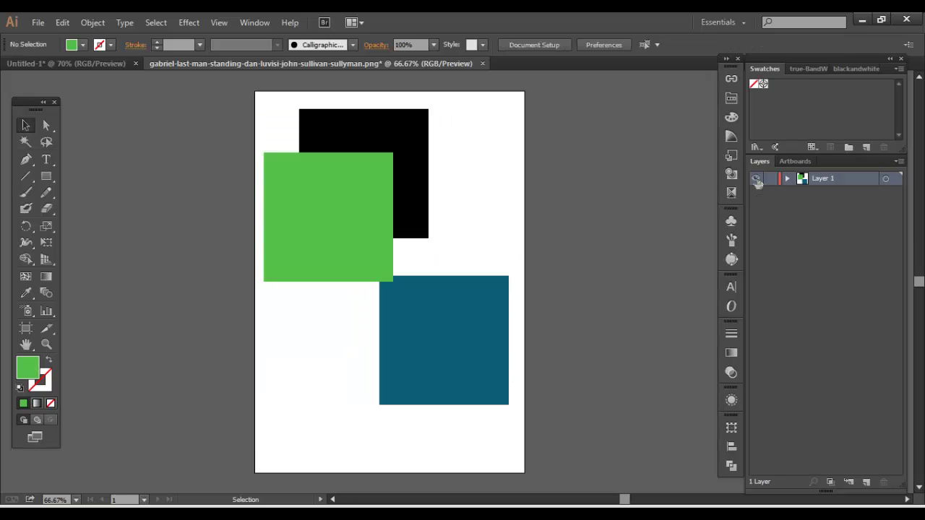
pyautogui.keyDown('ctrl'); pyautogui.click(756, 181); pyautogui.keyUp('ctrl')
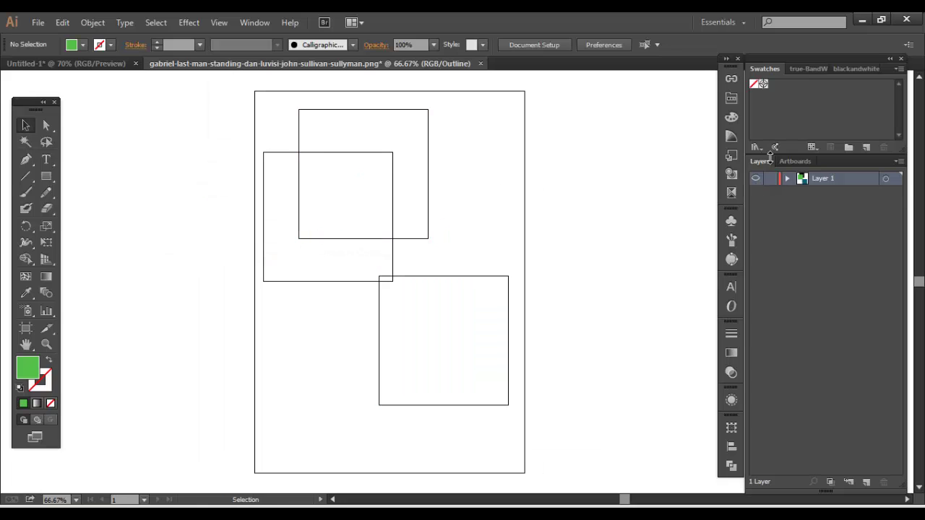
pyautogui.keyDown('ctrl'); pyautogui.click(756, 181); pyautogui.keyUp('ctrl')
# - Try moving the black square's lower-left anchor in outline view to about X 0.90 in, Y 6.72 in, undo it and return to preview
pyautogui.click(406, 213)
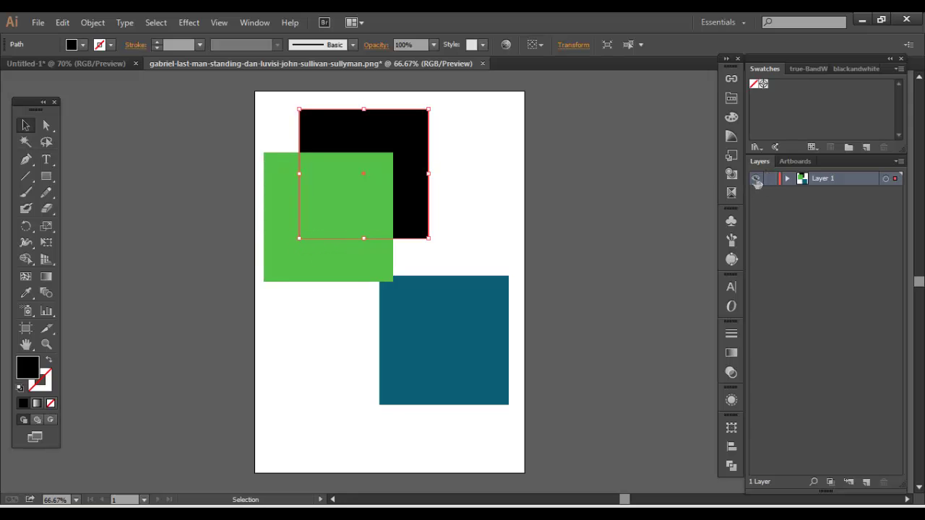
pyautogui.hotkey('ctrl', 'y')
pyautogui.press('a')
pyautogui.moveTo(300, 238); pyautogui.dragTo(283, 310)
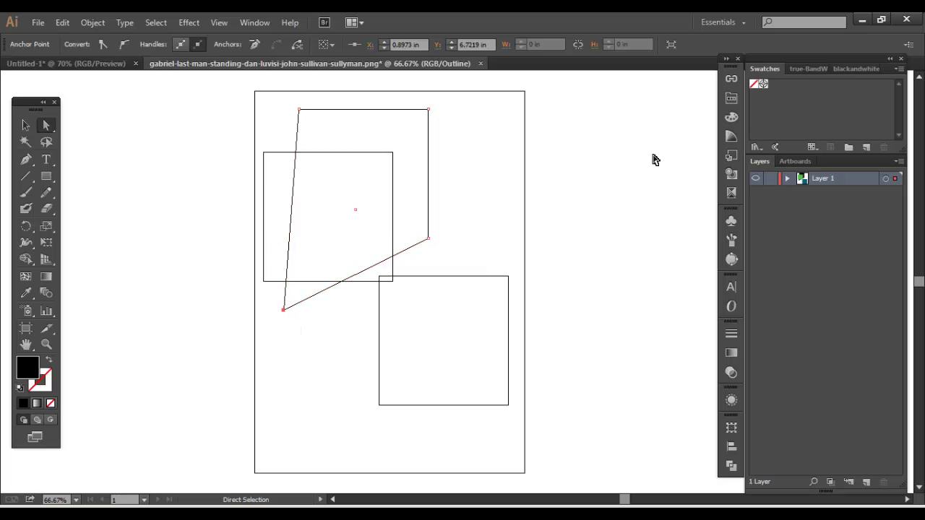
pyautogui.hotkey('ctrl', 'y')
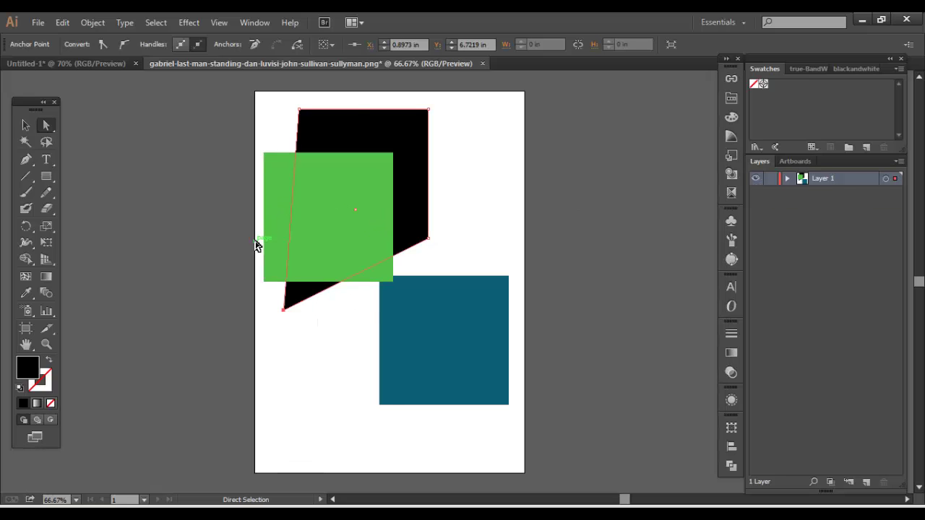
pyautogui.hotkey('ctrl', 'y')
pyautogui.hotkey('ctrl', 'z')
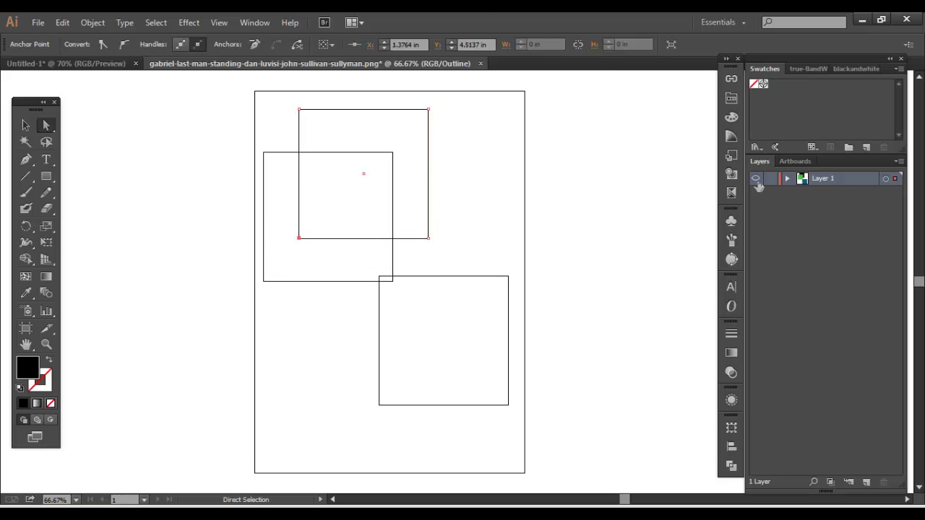
pyautogui.hotkey('ctrl', 'shift', 'a')
pyautogui.hotkey('ctrl', 'y')
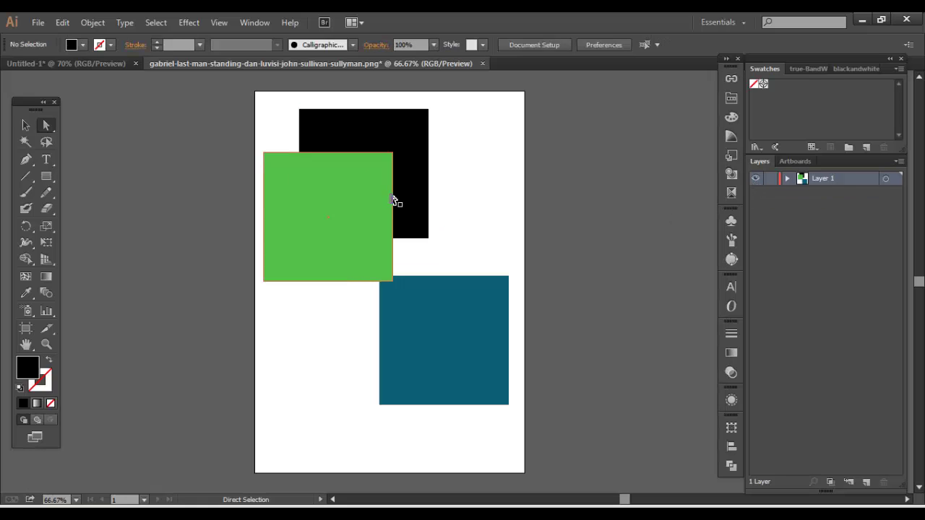
# - Try moving the black square's lower-left anchor in preview view to about X 0.86 in, Y 6.2 in, and undo it
pyautogui.click(331, 113)
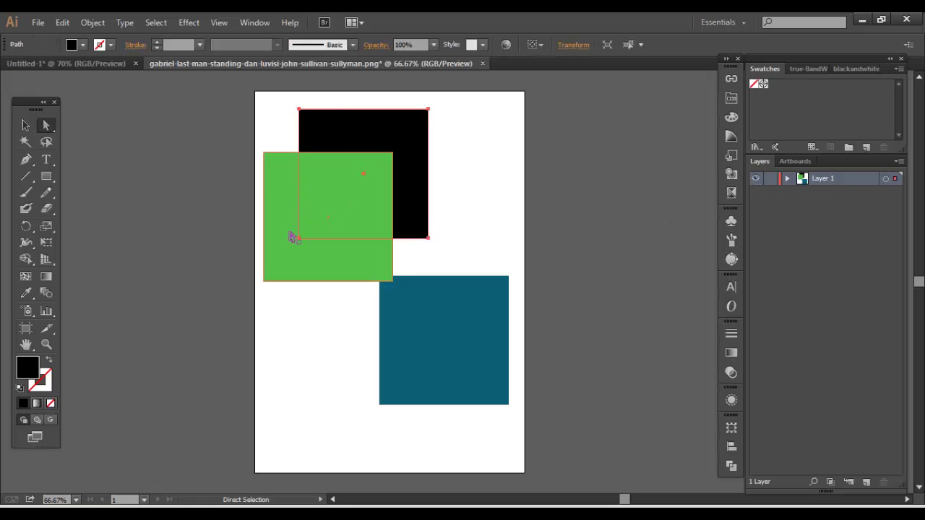
pyautogui.click(441, 167)
pyautogui.click(411, 123)
pyautogui.keyDown('shift'); pyautogui.click(287, 274); pyautogui.keyUp('shift')
pyautogui.moveTo(300, 242); pyautogui.dragTo(282, 295)
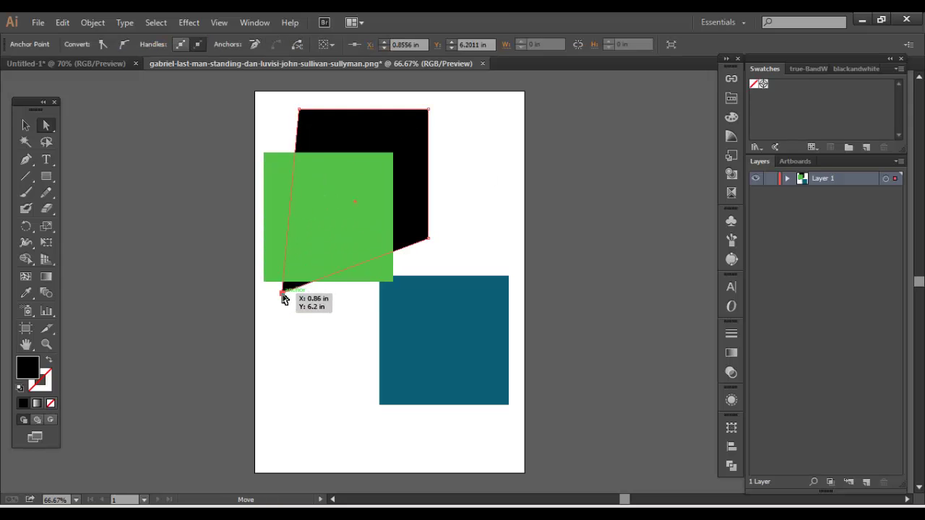
pyautogui.hotkey('ctrl', 'z')
pyautogui.click(481, 214)
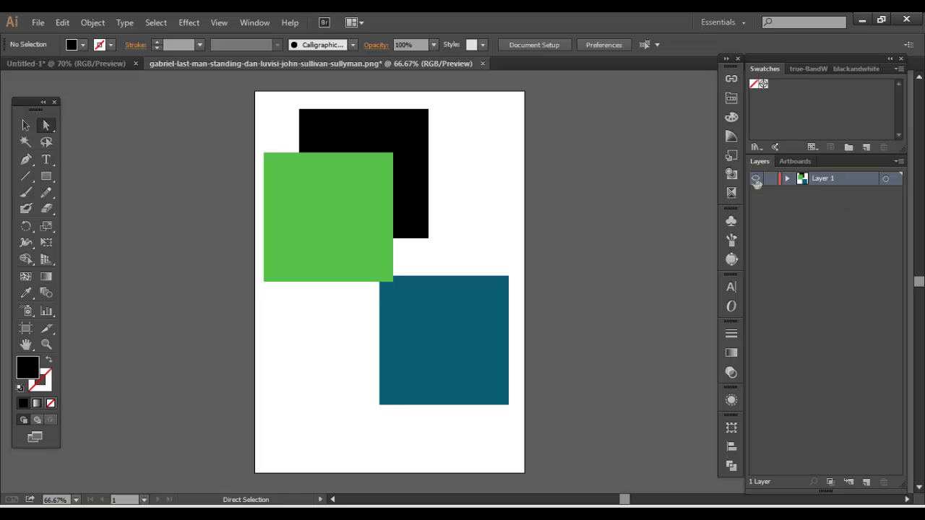
# - In outline view, move the black square's lower-left anchor to about X 0.79 in, Y 7.91 in, and return to preview with nothing selected
pyautogui.hotkey('ctrl', 'y')
pyautogui.moveTo(299, 238); pyautogui.dragTo(280, 348)
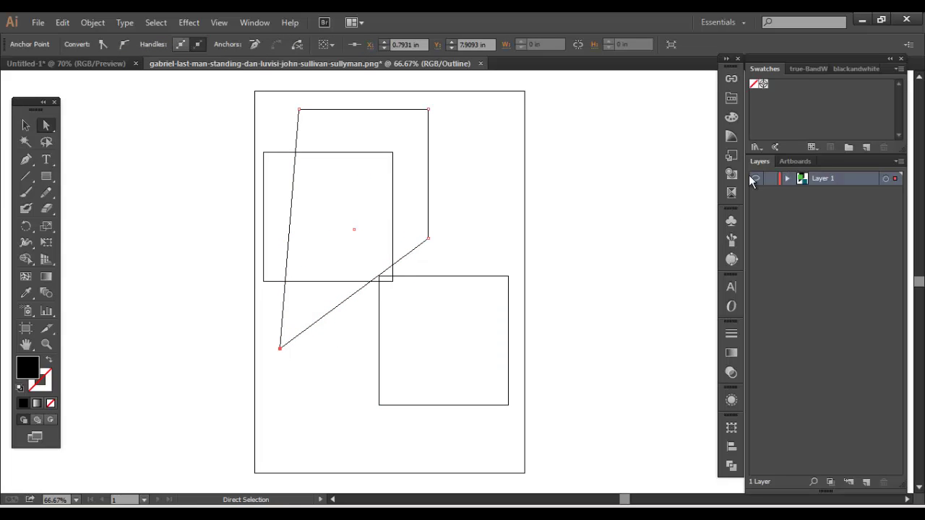
pyautogui.hotkey('ctrl', 'y')
pyautogui.click(28, 126)
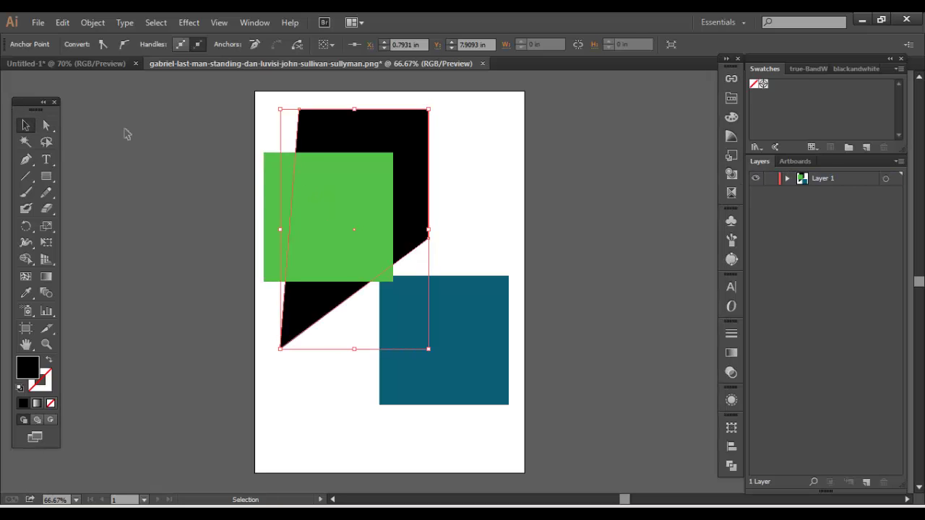
pyautogui.click(468, 197)
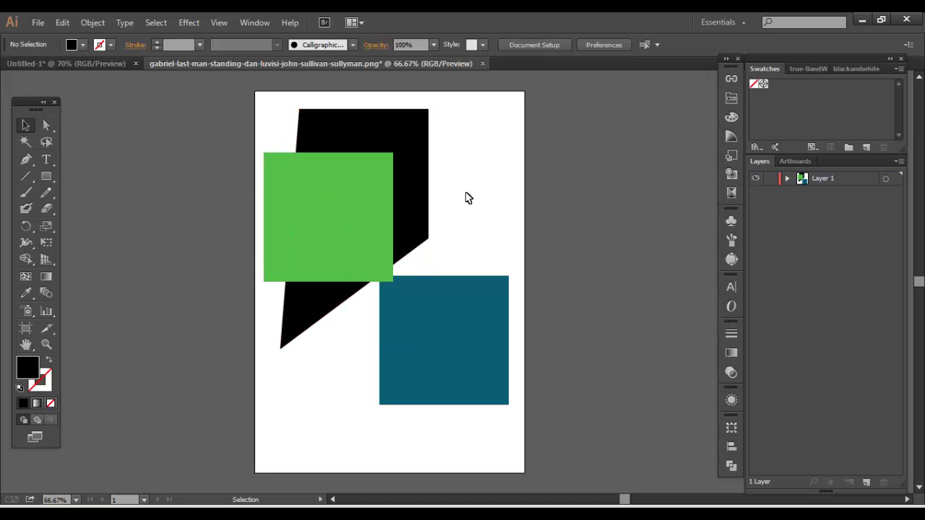
# - Enable Paste Remembers Layers, and select and copy all three shapes
pyautogui.click(899, 161)
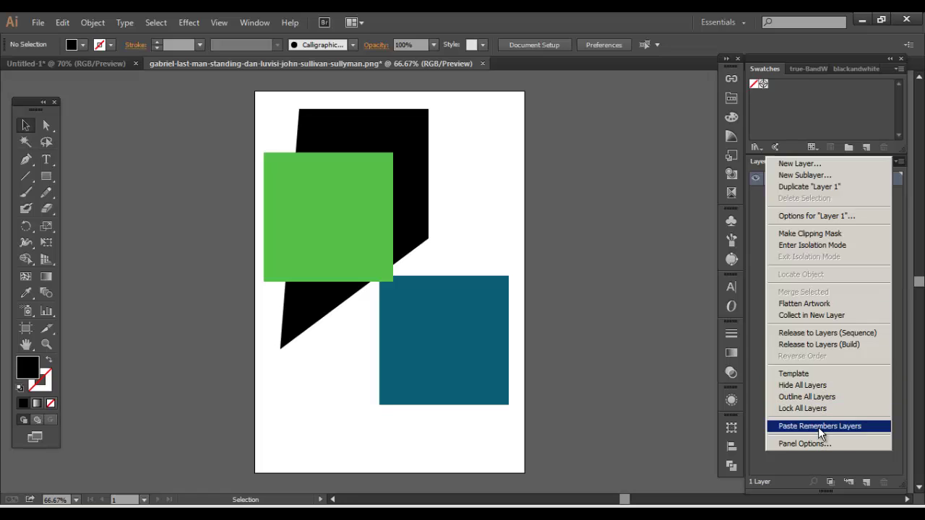
pyautogui.click(62, 148)
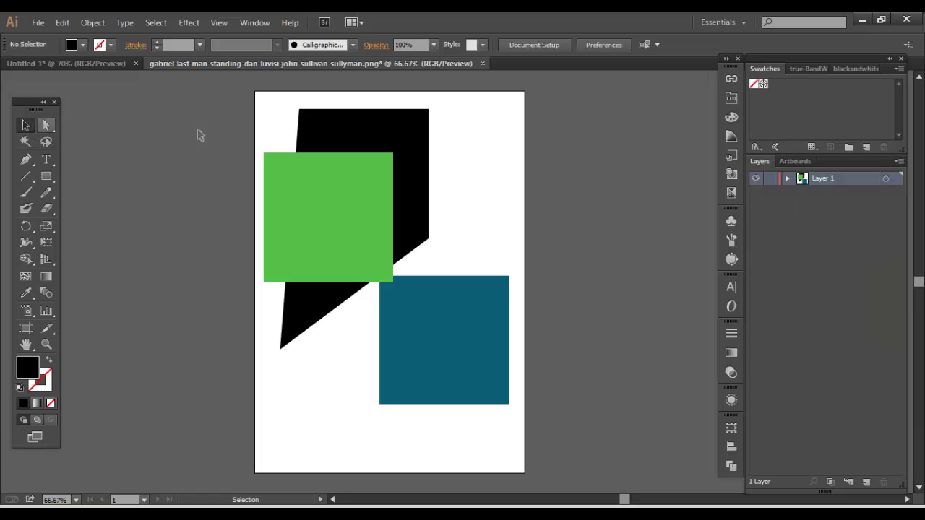
pyautogui.hotkey('ctrl', 'a')
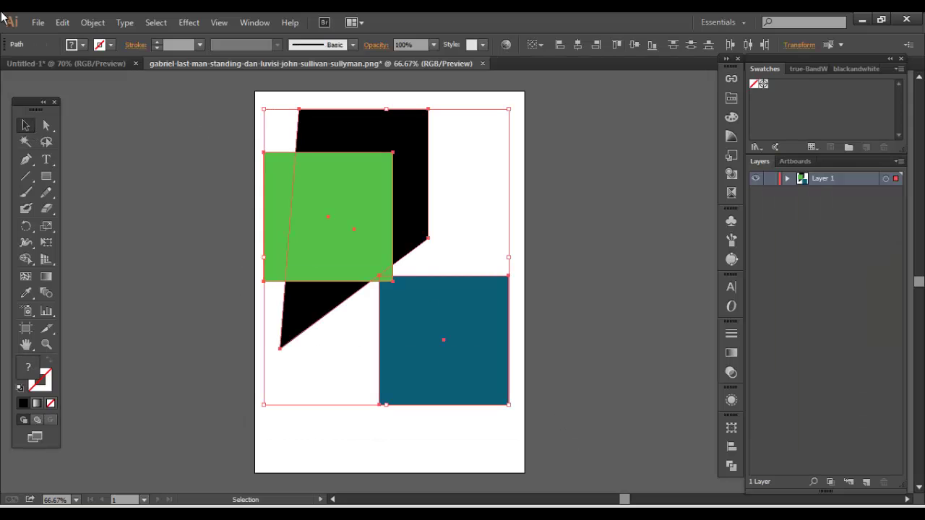
pyautogui.click(92, 23)
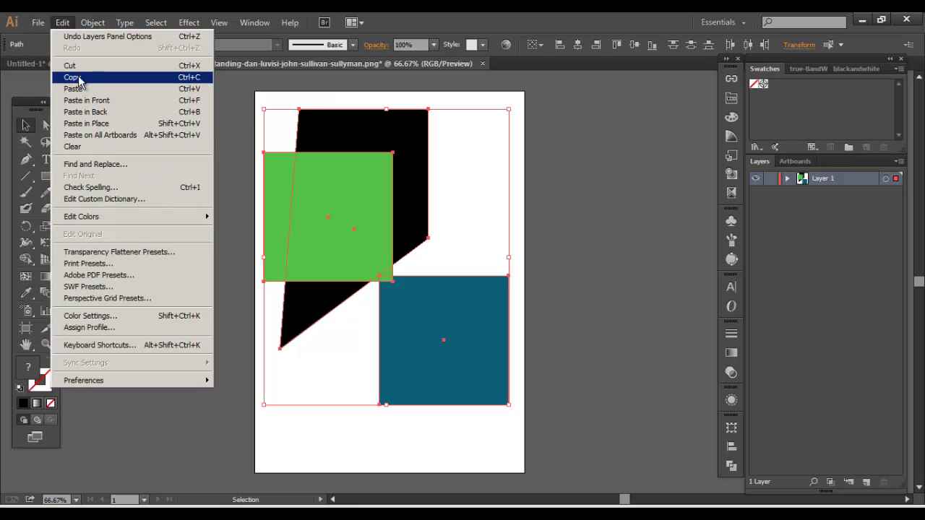
pyautogui.click(105, 78)
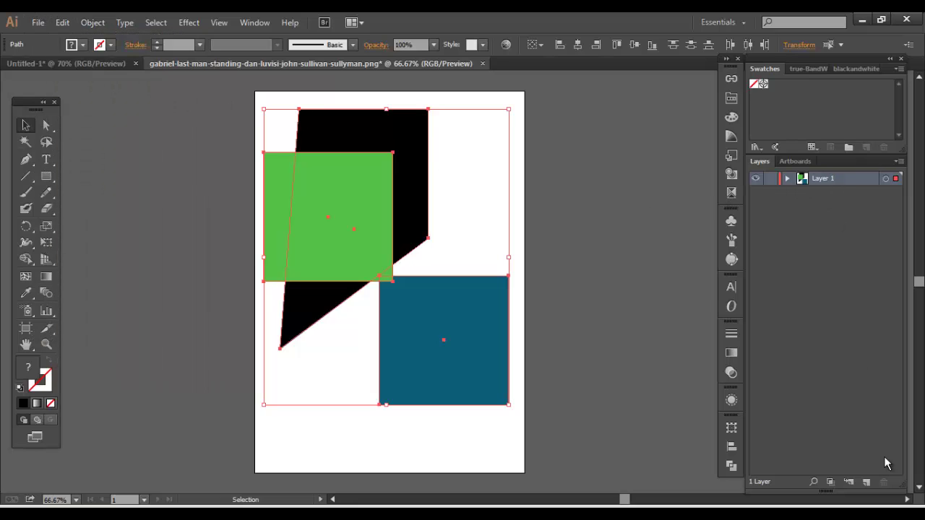
# - Try adding a new layer above Layer 1 and toggling Paste Remembers Layers, and undo the new layer
pyautogui.click(868, 481)
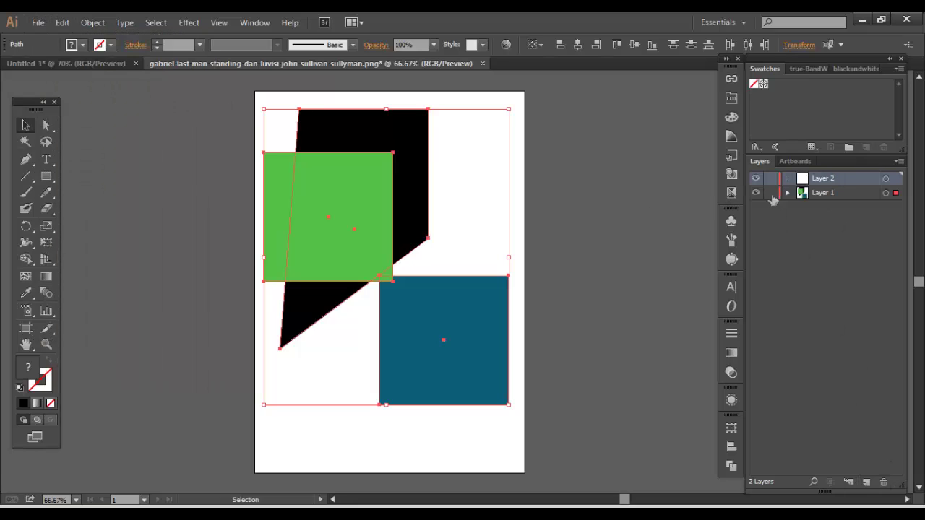
pyautogui.click(900, 161)
pyautogui.click(852, 426)
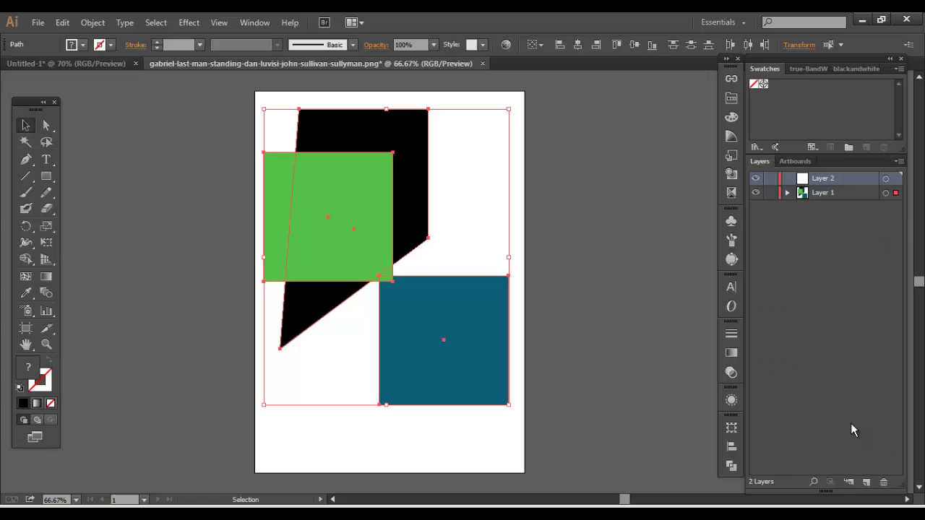
pyautogui.click(788, 194)
pyautogui.click(787, 194)
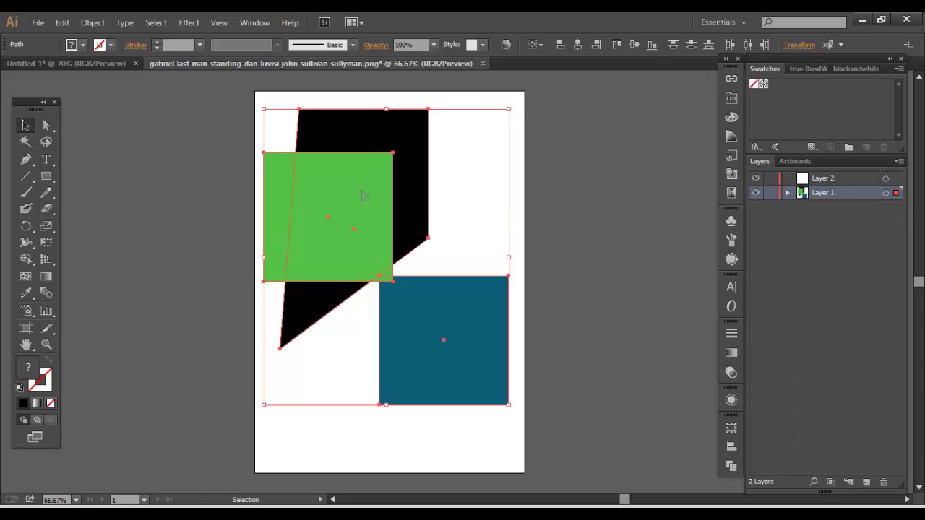
pyautogui.hotkey('ctrl', 'z')
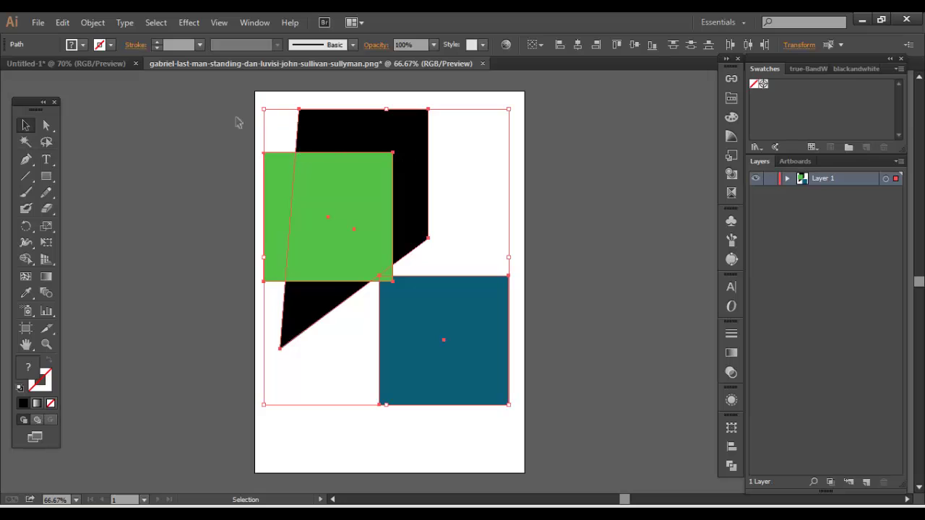
# - Clear the shapes from the artboard, and turn Paste Remembers Layers off and on again
pyautogui.hotkey('ctrl', 'z')
pyautogui.click(899, 161)
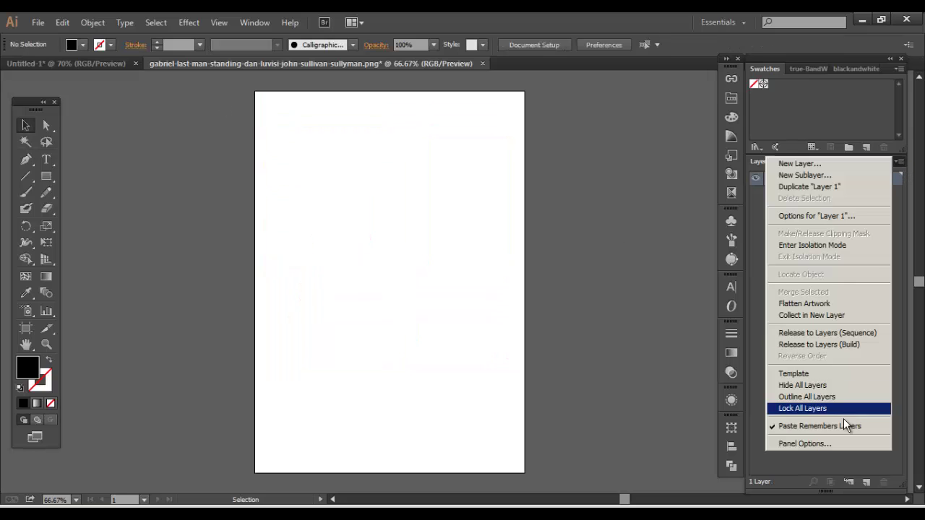
pyautogui.click(841, 425)
pyautogui.click(900, 162)
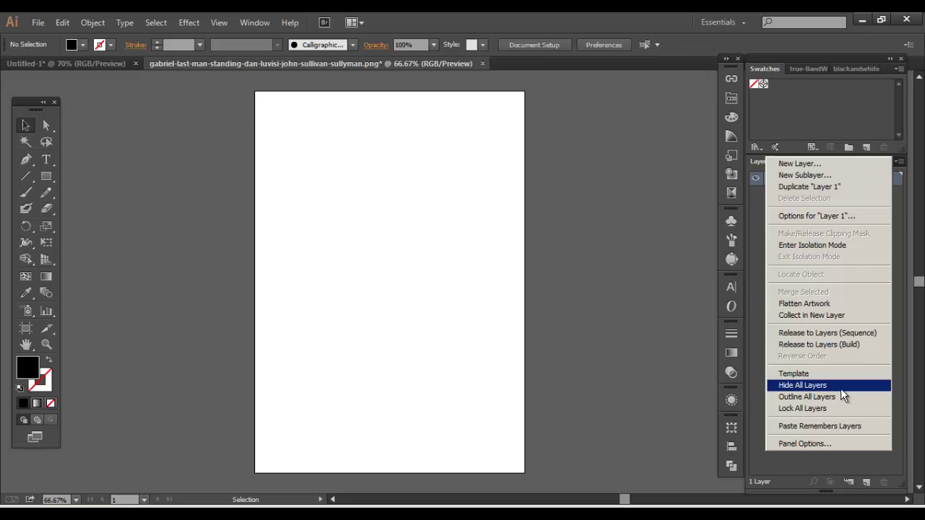
pyautogui.click(833, 423)
# - Try pasting the copied shapes onto the artboard to check which layer holds their paths, and delete them
pyautogui.hotkey('ctrl', 'v')
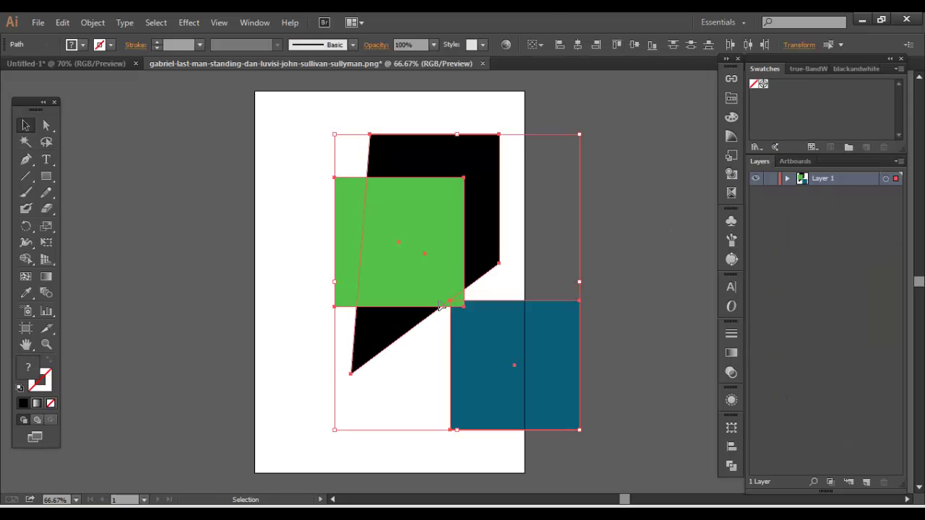
pyautogui.moveTo(488, 331); pyautogui.dragTo(409, 330)
pyautogui.click(788, 178)
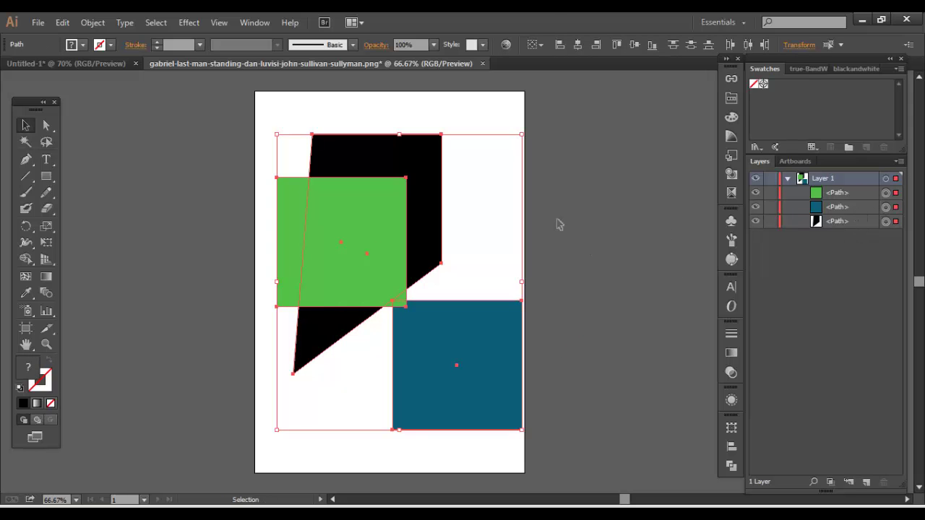
pyautogui.click(788, 180)
pyautogui.press('Delete')
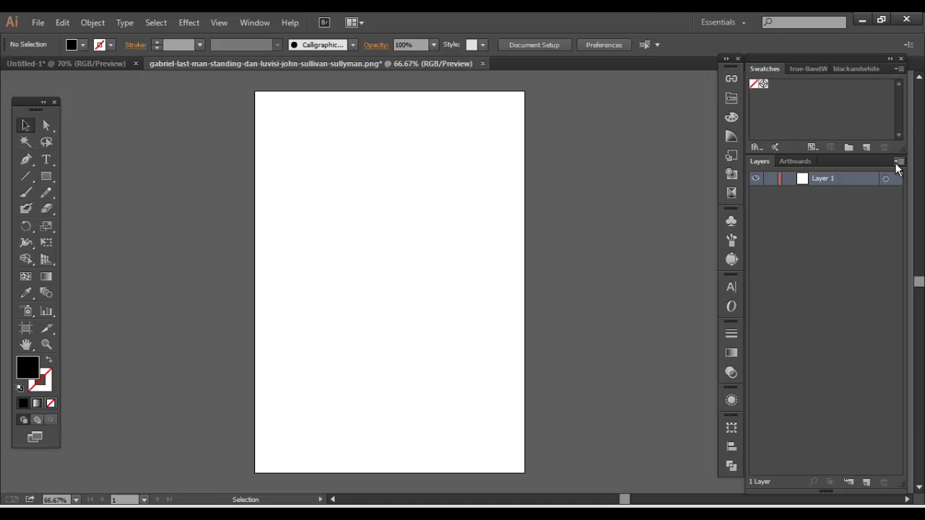
# - Examine the row size and thumbnail settings in the Layers Panel Options, and cancel without changes
pyautogui.click(899, 163)
pyautogui.click(860, 444)
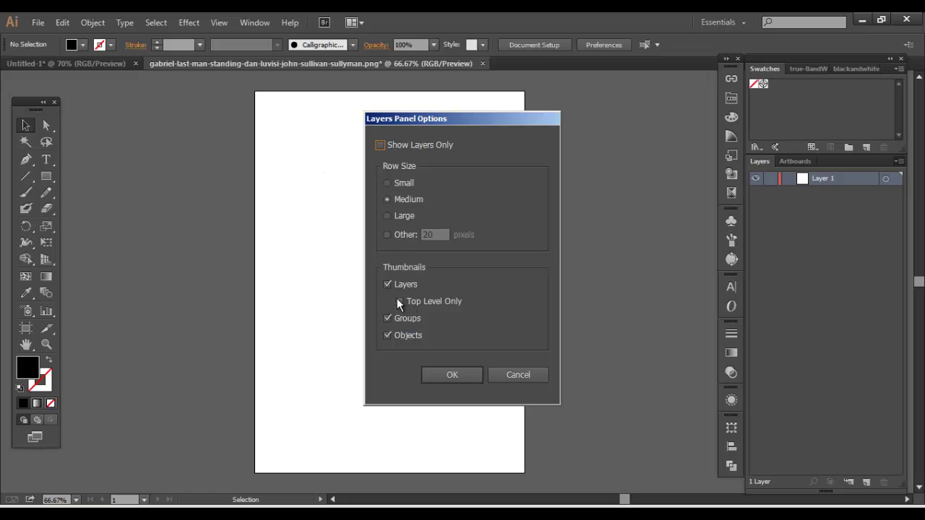
pyautogui.click(526, 375)
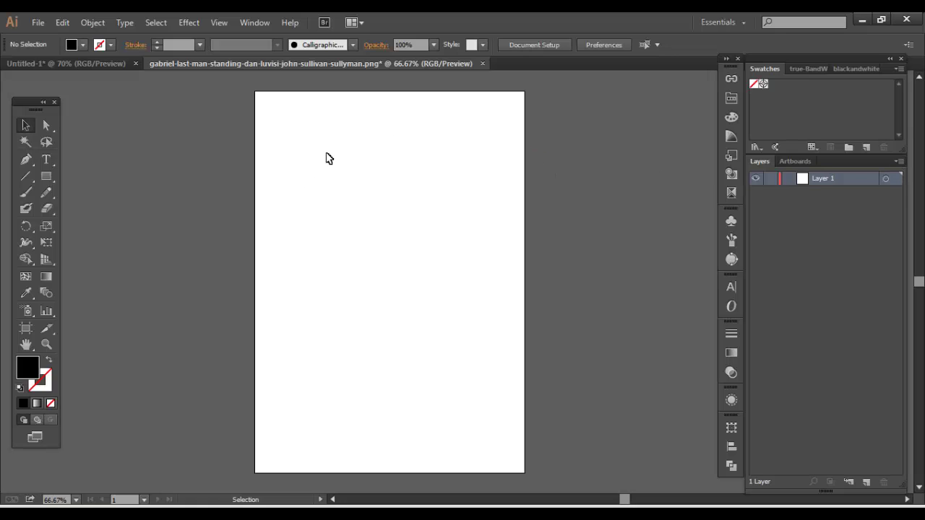
# - Draw a black square in the artboard's upper middle, and add a new layer placed below Layer 1
pyautogui.click(46, 176)
pyautogui.moveTo(389, 220); pyautogui.dragTo(337, 168)
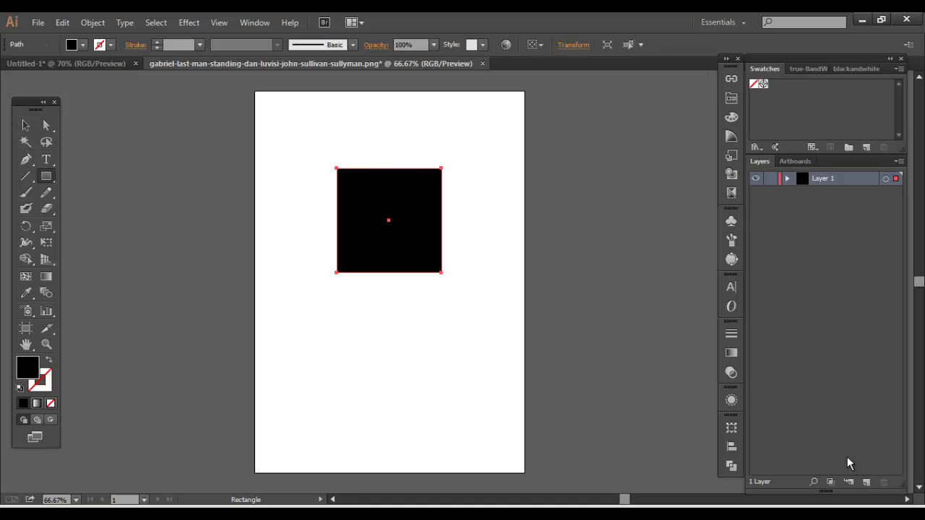
pyautogui.click(867, 481)
pyautogui.moveTo(858, 183); pyautogui.dragTo(844, 224)
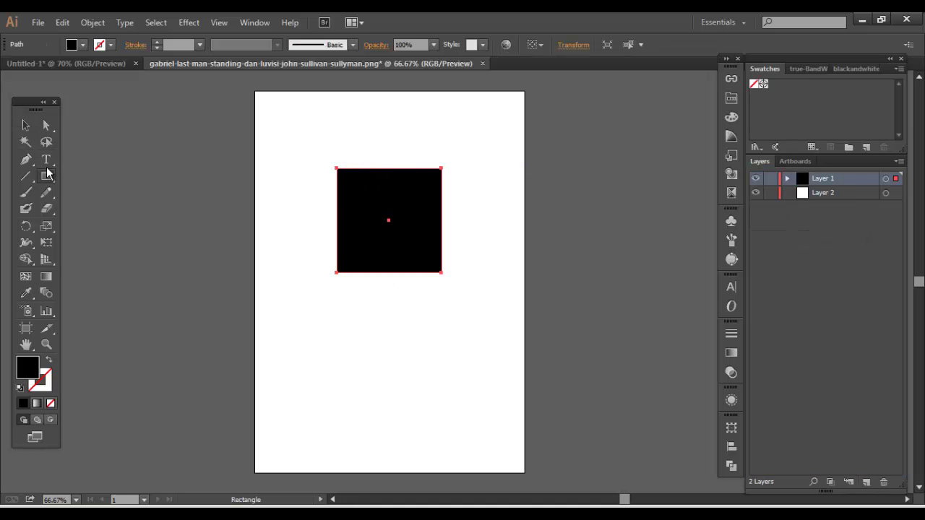
# - Draw a circle on the artboard below the black square and fill it with dark teal
pyautogui.moveTo(47, 178); pyautogui.dragTo(89, 206)
pyautogui.moveTo(426, 355); pyautogui.dragTo(486, 415)
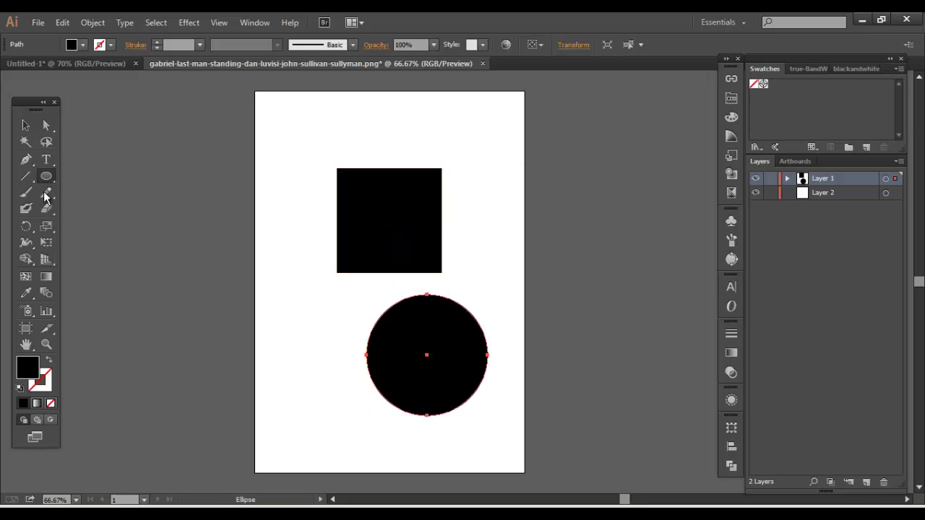
pyautogui.click(24, 129)
pyautogui.click(386, 330)
pyautogui.doubleClick(27, 368)
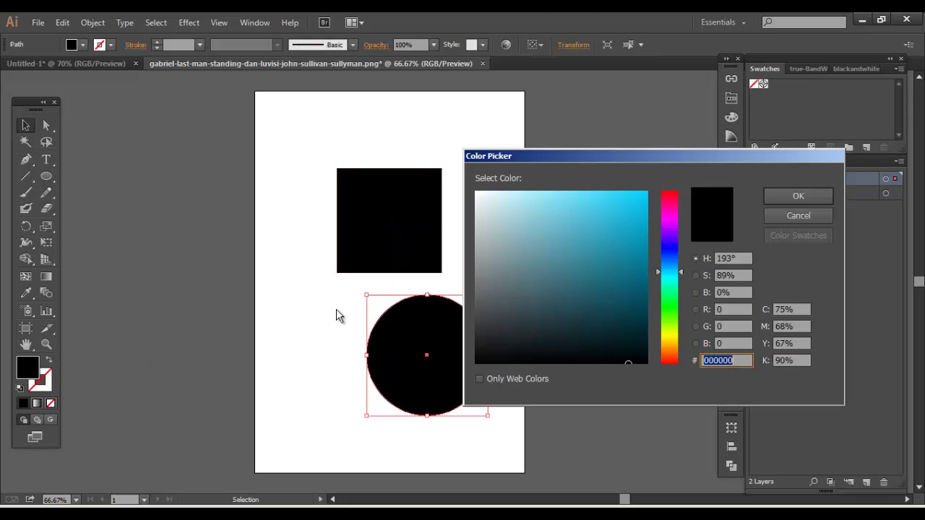
pyautogui.click(606, 280)
pyautogui.click(796, 197)
pyautogui.click(564, 289)
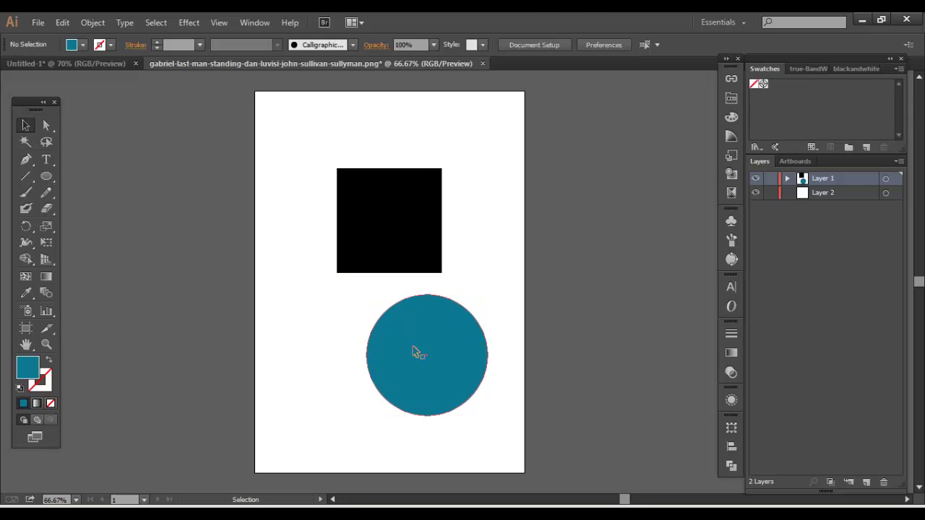
# - Cut the teal circle, lock Layer 1, and try pasting it onto Layer 2, agreeing to unlock the required layers
pyautogui.keyDown('ctrl'); pyautogui.click(416, 354); pyautogui.keyUp('ctrl')
pyautogui.press('Delete')
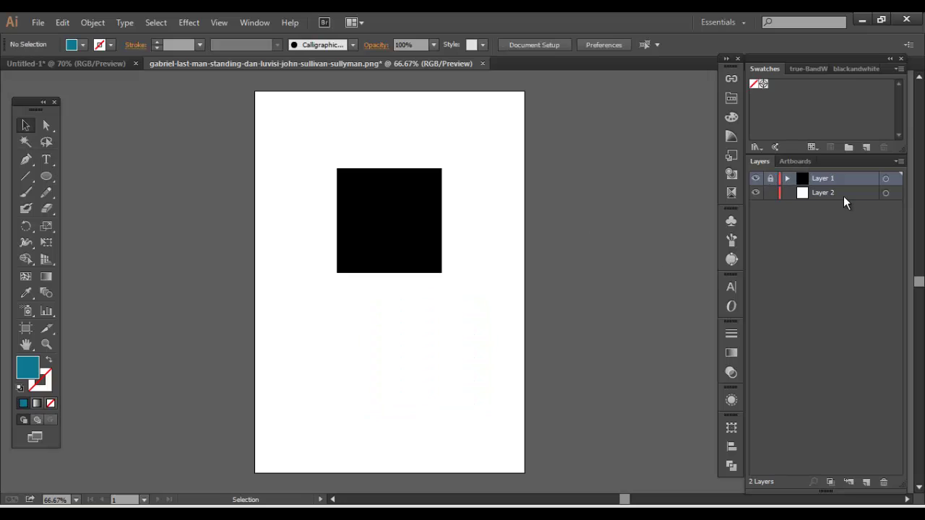
pyautogui.click(843, 194)
pyautogui.hotkey('ctrl', 'v')
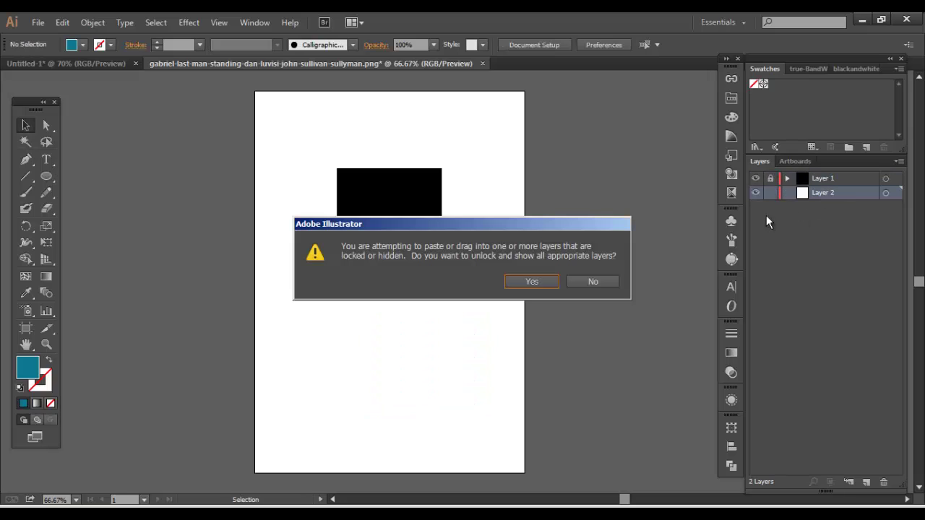
pyautogui.click(536, 282)
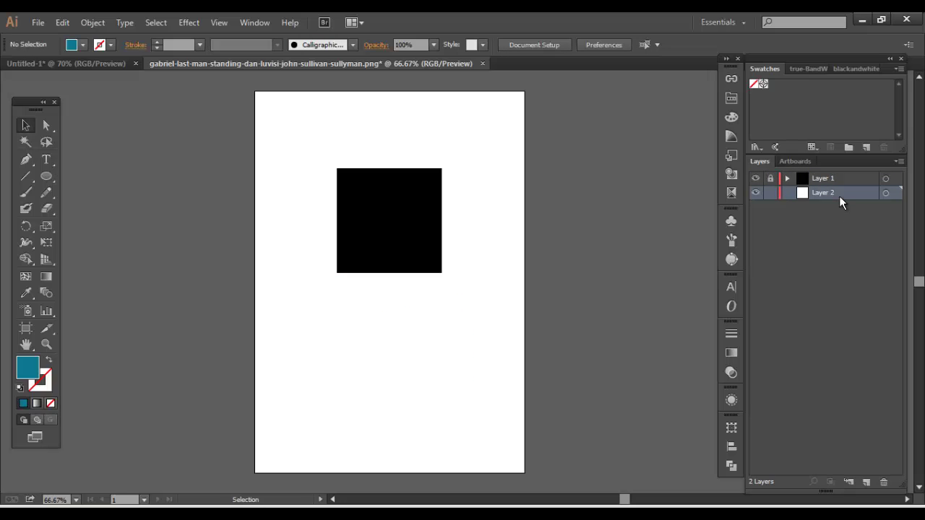
pyautogui.hotkey('ctrl', 'v')
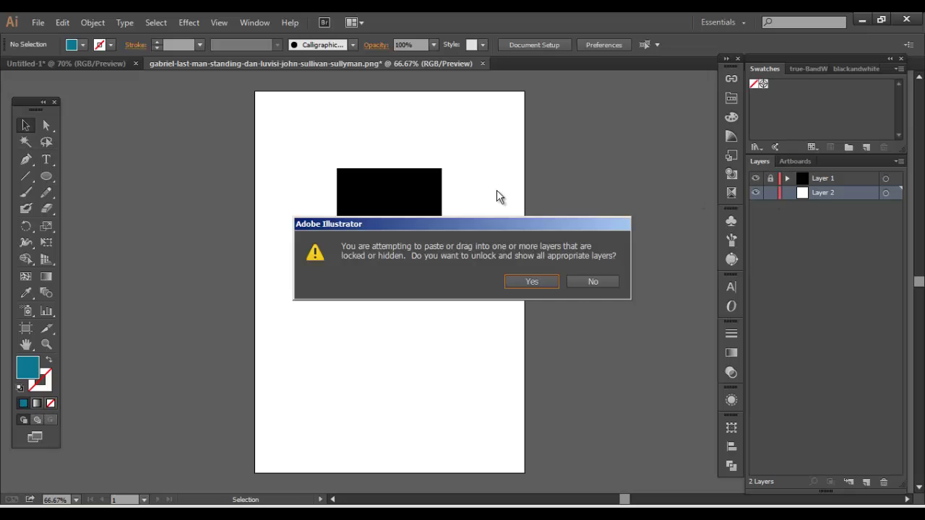
pyautogui.click(541, 283)
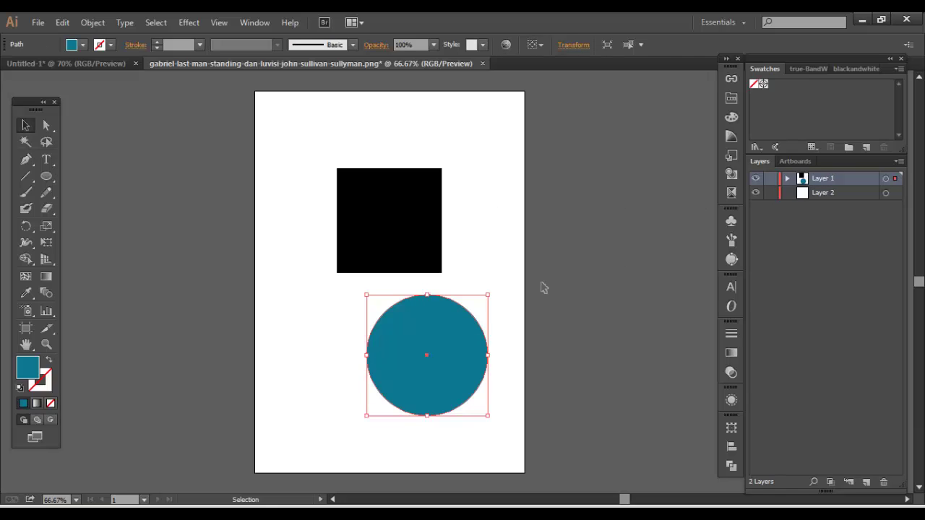
# - Undo the circle's paste and try pasting it onto Layer 2 again, declining to unlock the layers
pyautogui.hotkey('ctrl', 'z')
pyautogui.click(834, 193)
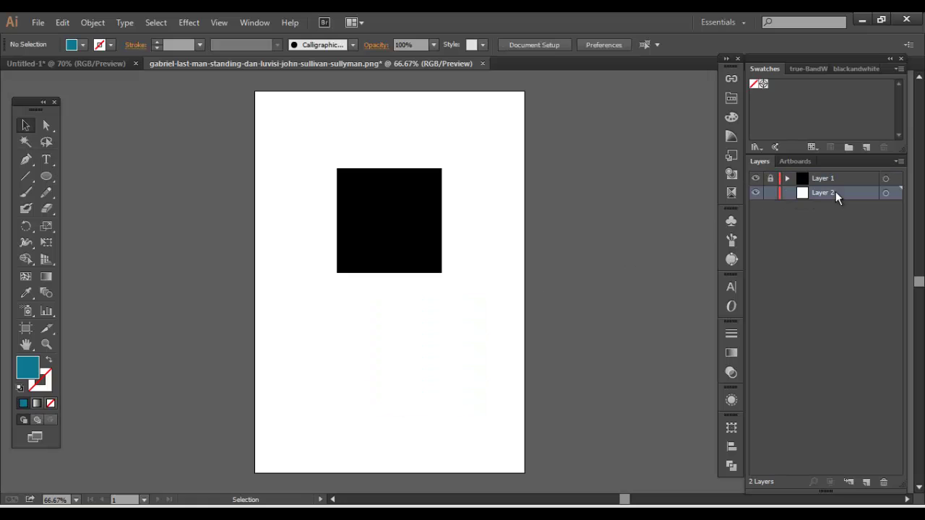
pyautogui.hotkey('ctrl', 'v')
pyautogui.click(600, 282)
# - Copy the black square, lock Layer 1, and try pasting the copy onto Layer 2 without unlocking any layers
pyautogui.click(396, 221)
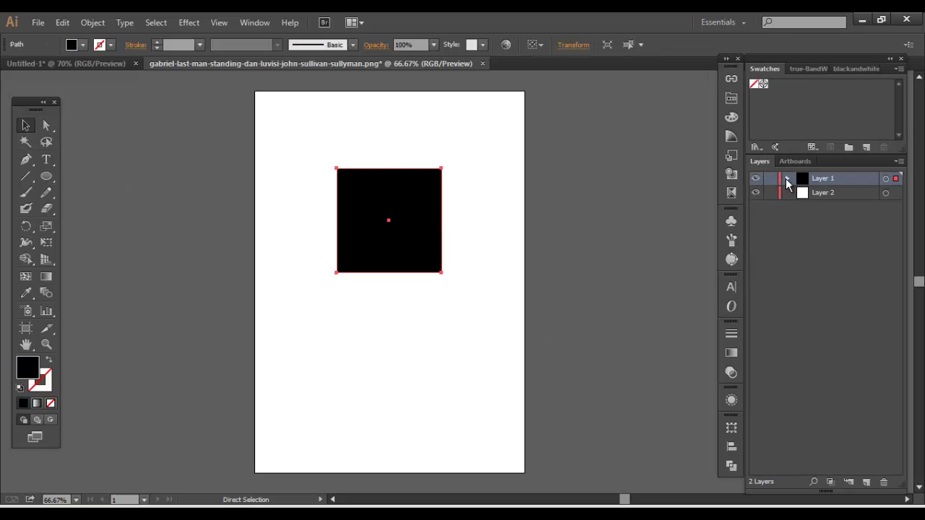
pyautogui.click(788, 178)
pyautogui.click(788, 179)
pyautogui.click(771, 178)
pyautogui.click(826, 193)
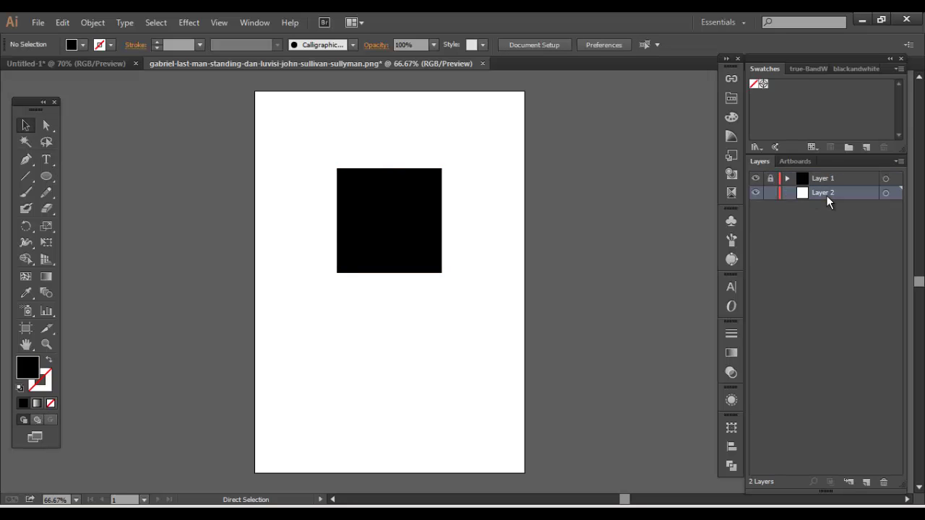
pyautogui.hotkey('ctrl', 'v')
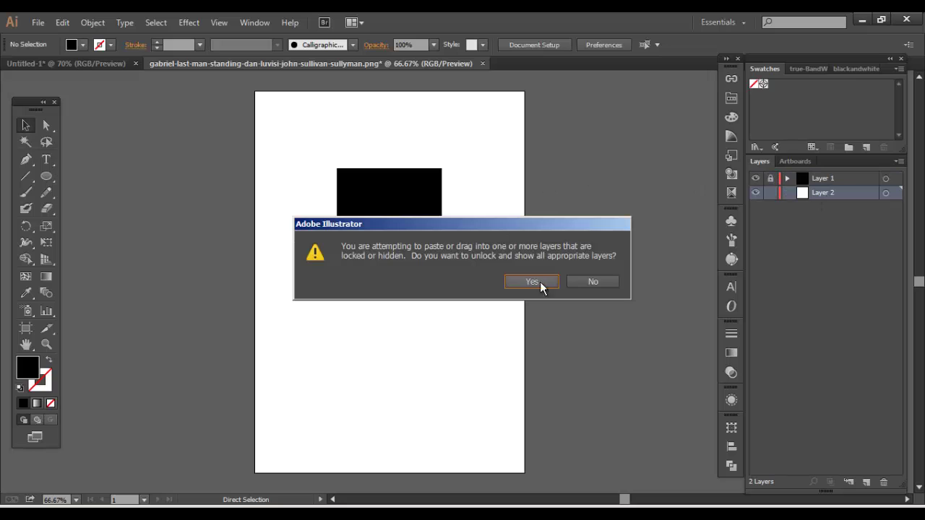
pyautogui.click(579, 282)
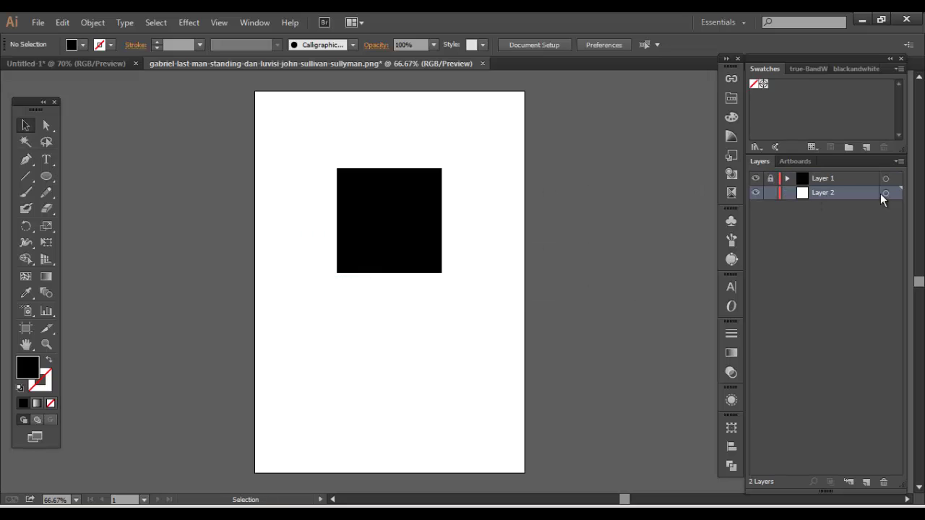
# - Turn off Paste Remembers Layers for the Layers panel
pyautogui.click(900, 161)
pyautogui.click(813, 426)
pyautogui.click(899, 161)
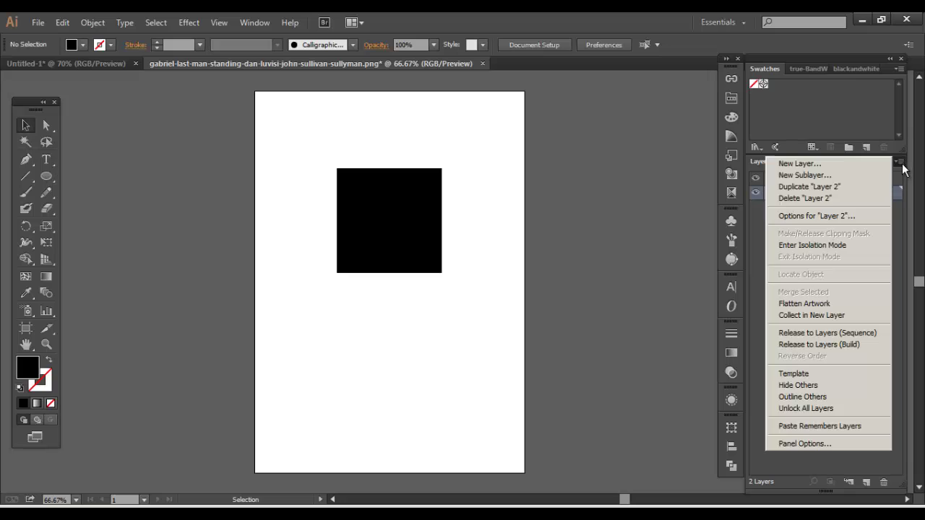
pyautogui.click(811, 427)
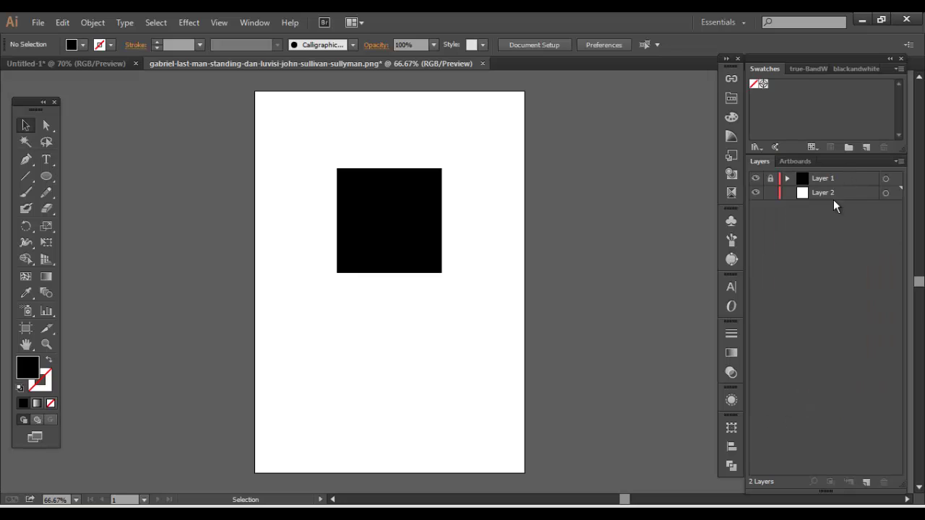
# - Paste the black square onto Layer 2 and move the copy over the lower edge of the original square
pyautogui.click(835, 198)
pyautogui.hotkey('ctrl', 'v')
pyautogui.moveTo(467, 284); pyautogui.dragTo(383, 408)
pyautogui.moveTo(393, 397); pyautogui.dragTo(421, 311)
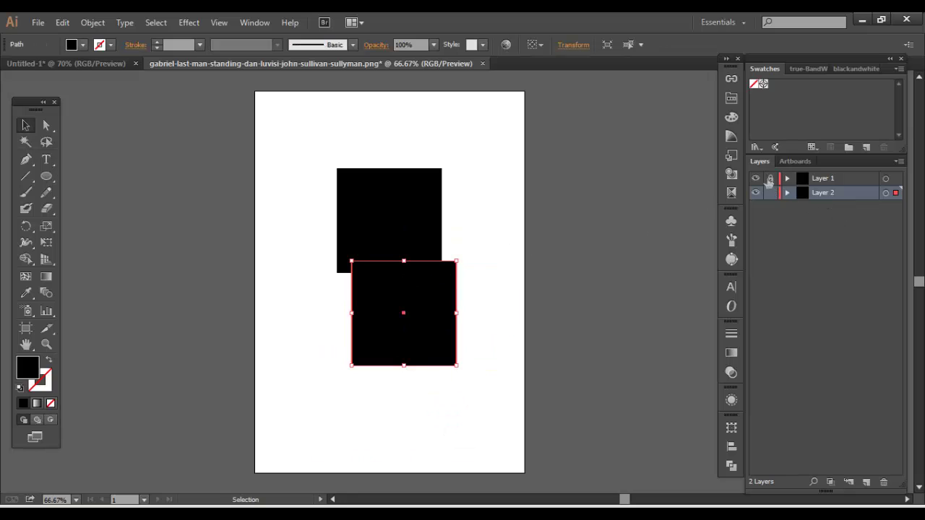
# - Fill the pasted square with teal and move it up and right, partly behind the black square
pyautogui.doubleClick(26, 375)
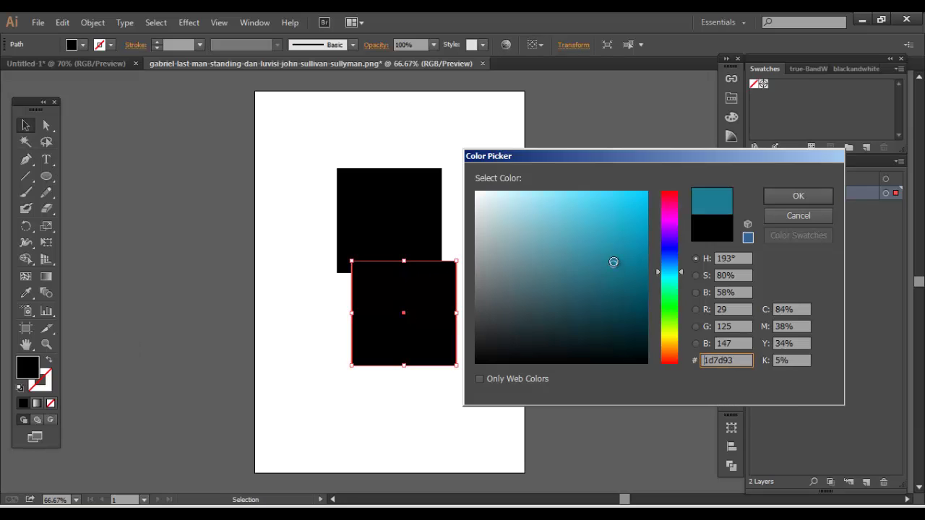
pyautogui.click(824, 196)
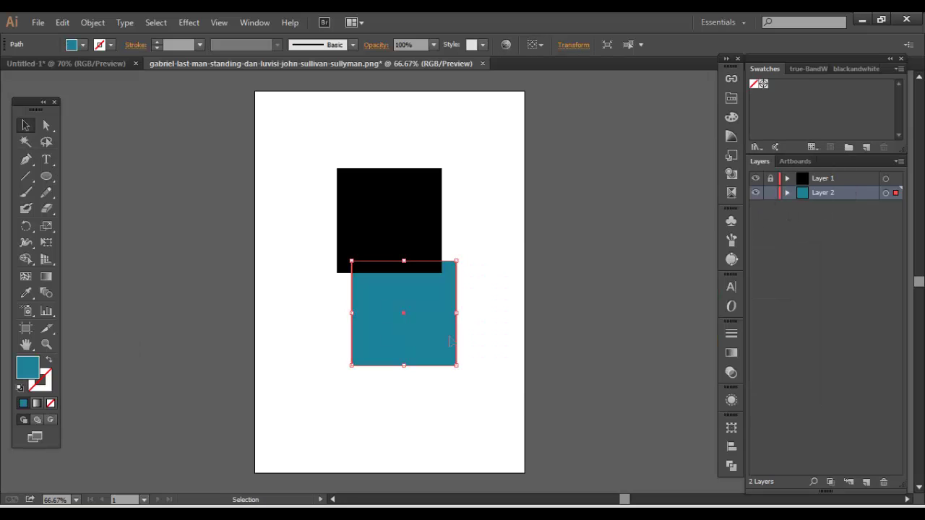
pyautogui.moveTo(432, 315); pyautogui.dragTo(476, 237)
pyautogui.click(477, 157)
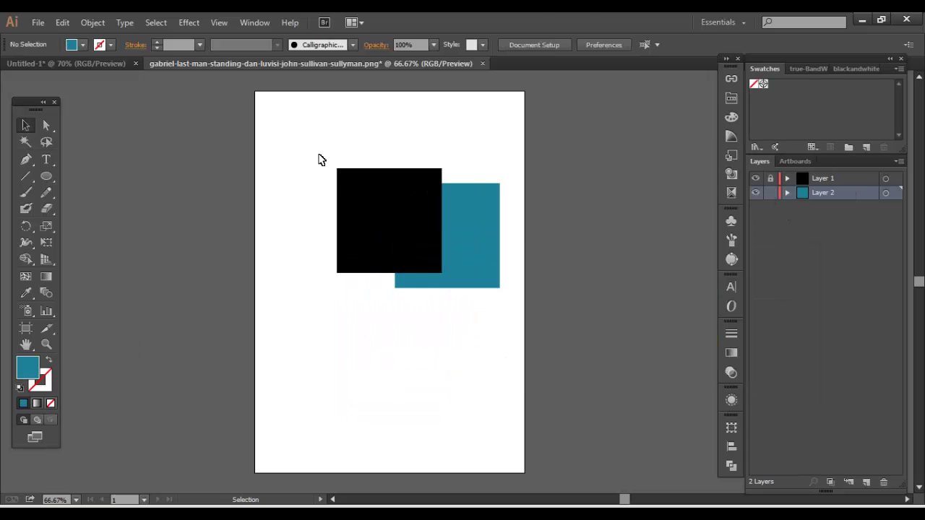
# - Unlock Layer 1 and move the black square to the artboard's upper-left area, clear of the teal square
pyautogui.click(471, 247)
pyautogui.click(700, 168)
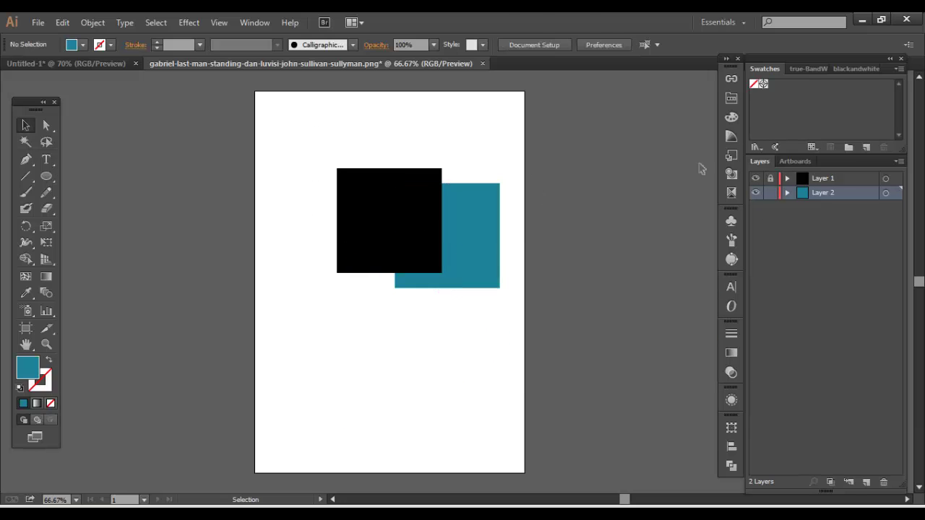
pyautogui.click(390, 217)
pyautogui.moveTo(390, 217); pyautogui.dragTo(328, 164)
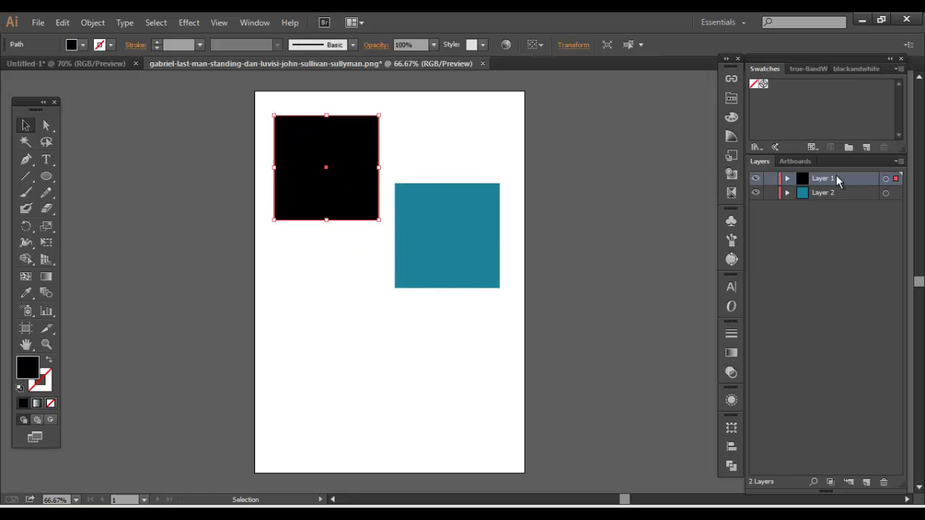
# - Choose the Ellipse tool, deselect all artwork, and set the fill colour to bright green
pyautogui.click(45, 177)
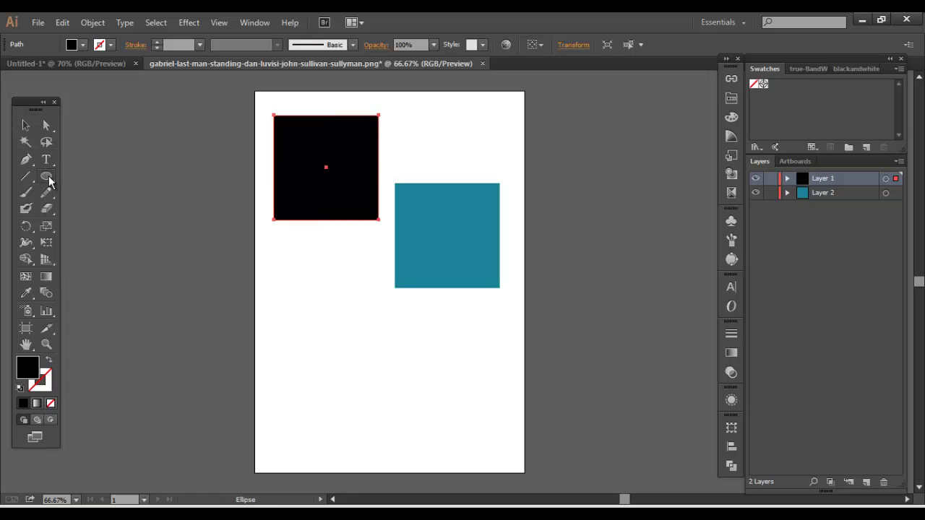
pyautogui.doubleClick(27, 367)
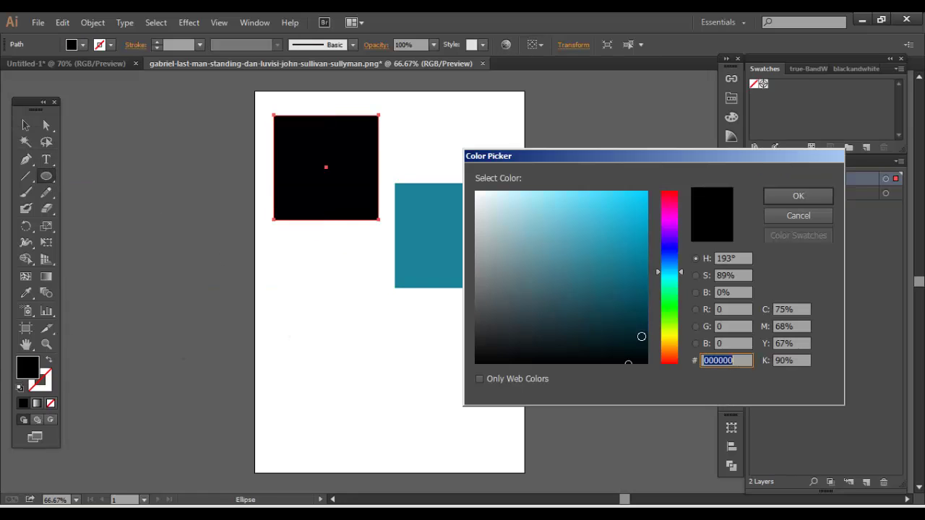
pyautogui.click(798, 216)
pyautogui.hotkey('ctrl', 'shift', 'a')
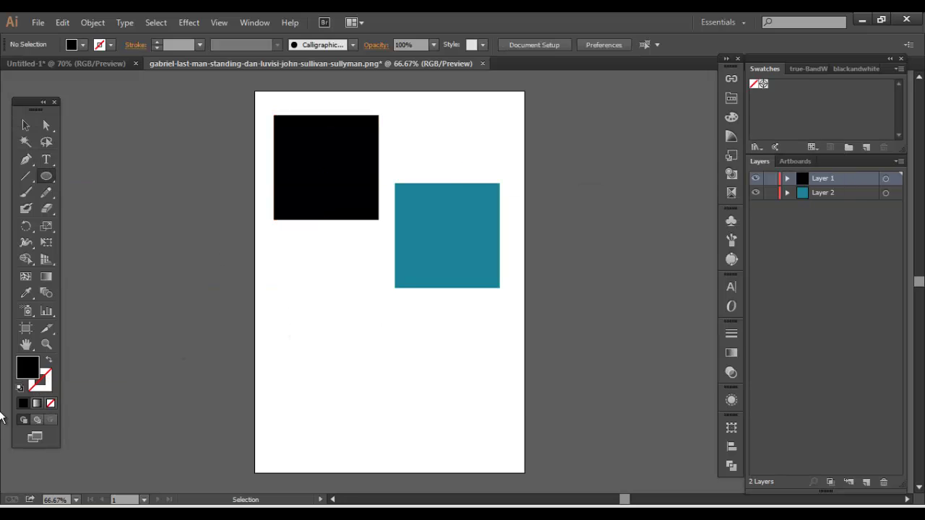
pyautogui.doubleClick(27, 369)
pyautogui.click(617, 240)
pyautogui.click(669, 314)
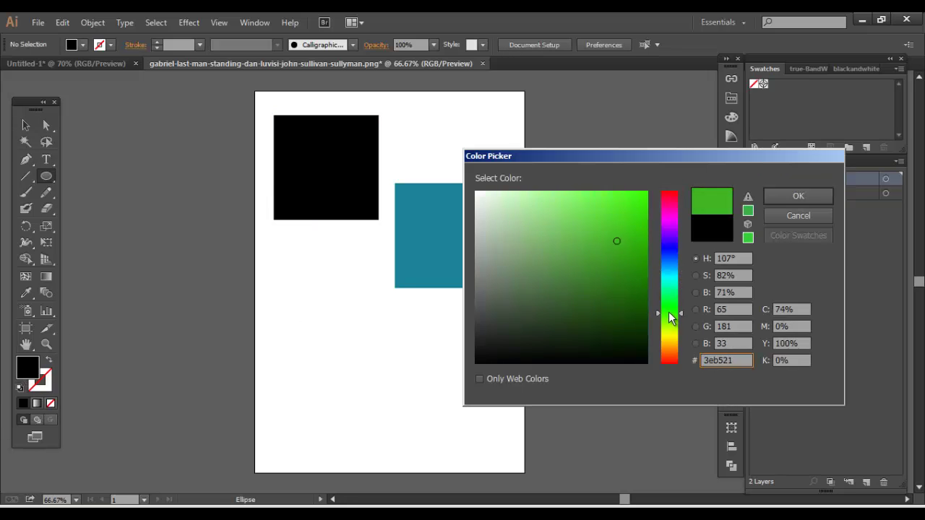
pyautogui.click(773, 199)
# - Draw a green circle on Layer 1 and move it to overlap both the black and teal squares
pyautogui.moveTo(314, 235); pyautogui.dragTo(285, 173)
pyautogui.press('v')
pyautogui.moveTo(325, 246); pyautogui.dragTo(362, 217)
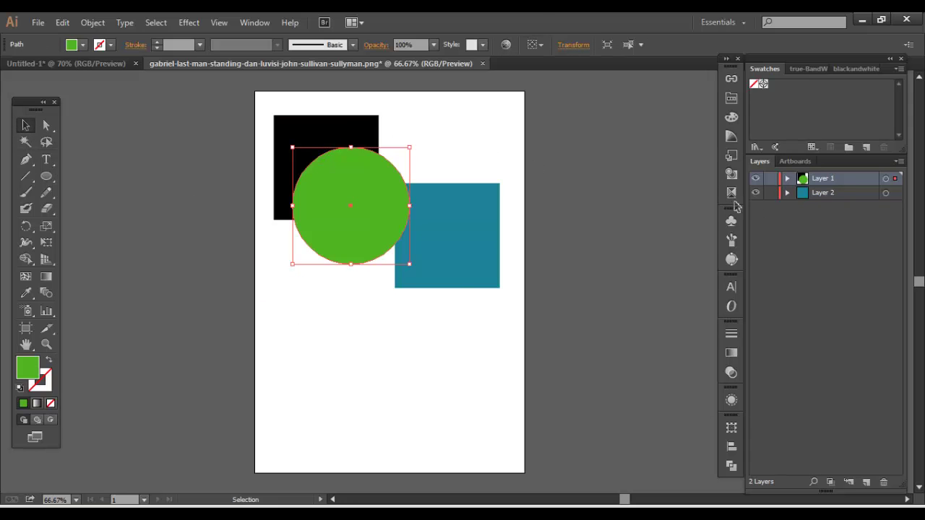
# - Send the black square to the back of the stacking order, and bring it to the front above the green circle
pyautogui.click(336, 138)
pyautogui.click(92, 23)
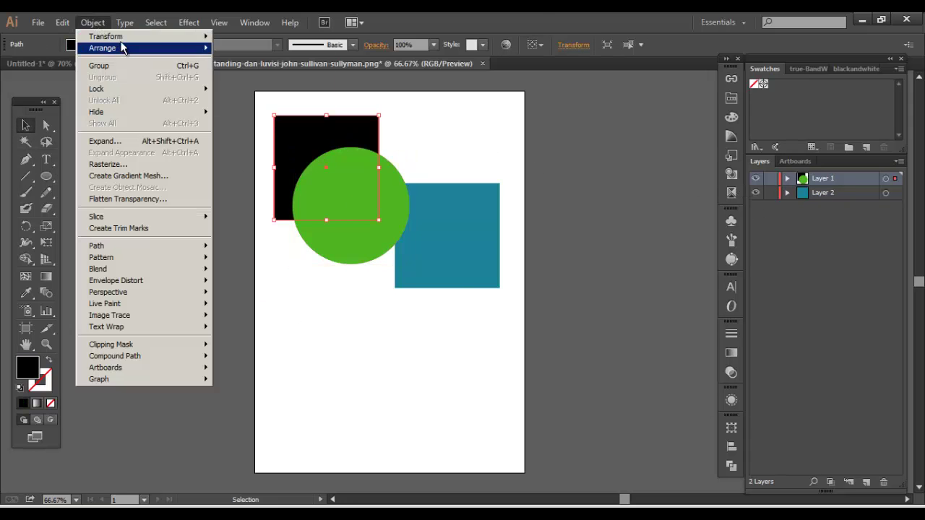
pyautogui.moveTo(134, 49)
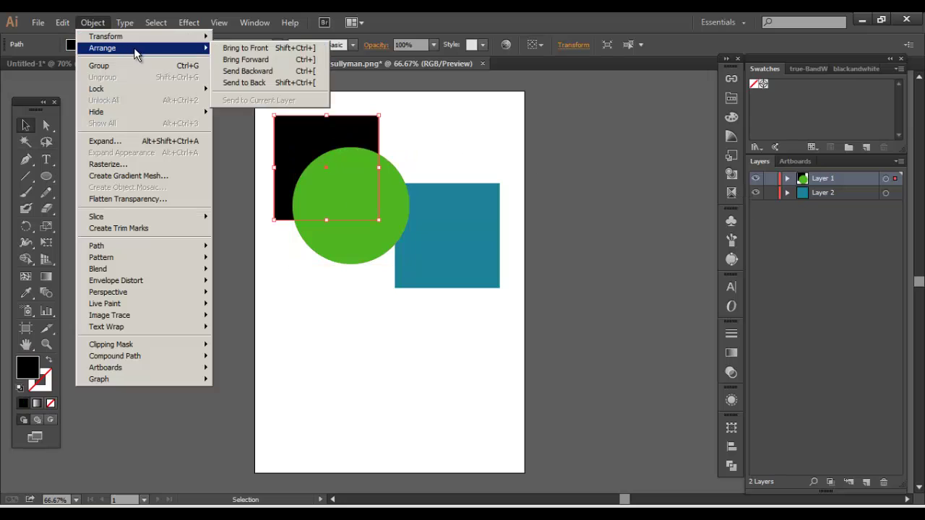
pyautogui.click(253, 83)
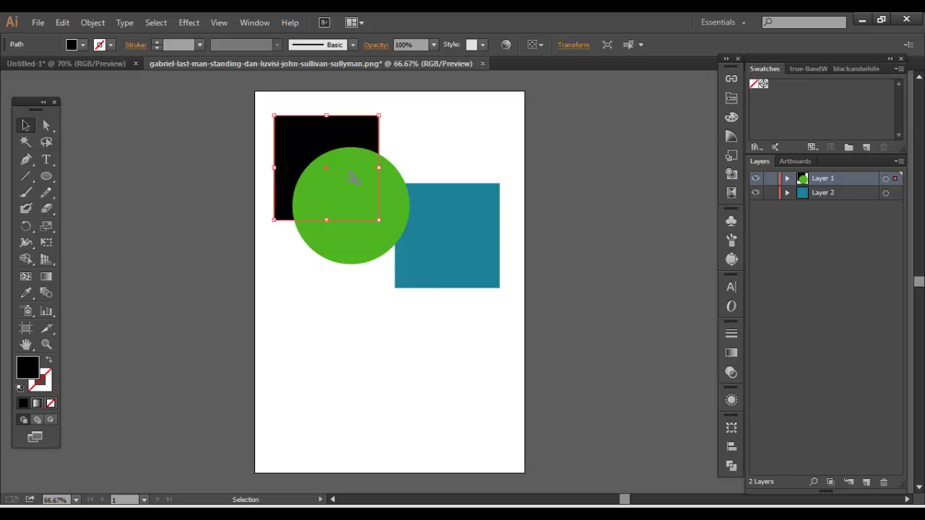
pyautogui.click(92, 22)
pyautogui.moveTo(109, 44)
pyautogui.click(245, 46)
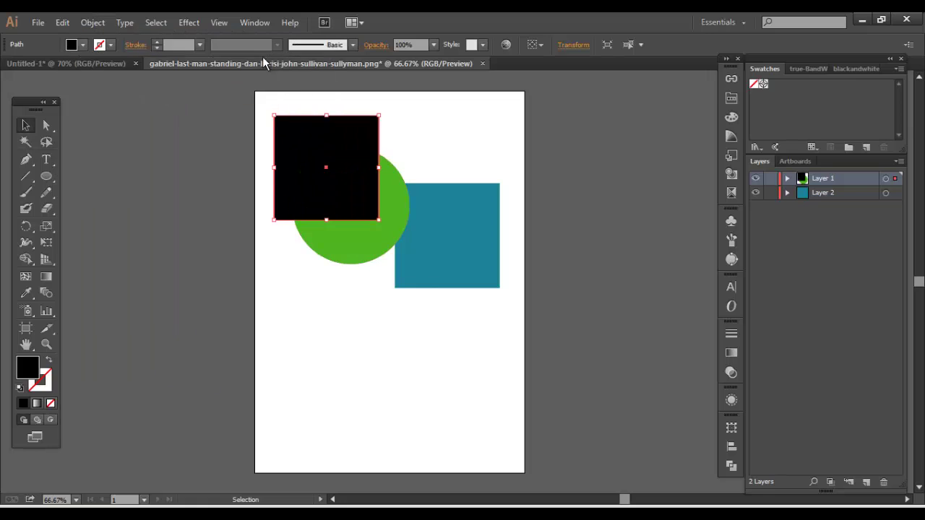
# - Select the black square and the green circle together and move them up and left past the artboard's corner
pyautogui.click(553, 117)
pyautogui.click(386, 167)
pyautogui.keyDown('shift'); pyautogui.click(282, 180); pyautogui.keyUp('shift')
pyautogui.moveTo(329, 199); pyautogui.dragTo(291, 176)
# - Make Layer 2 active and move the teal square left so it lies partly behind the green circle
pyautogui.click(842, 192)
pyautogui.click(473, 161)
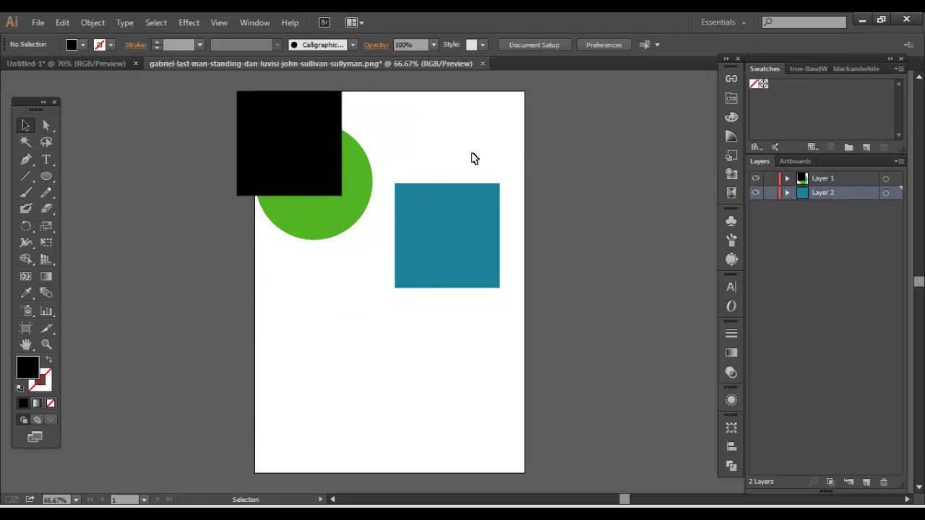
pyautogui.click(474, 272)
pyautogui.moveTo(477, 239); pyautogui.dragTo(357, 220)
# - Lock Layer 1, try selecting its shapes on the artboard, and unlock the layer
pyautogui.click(770, 178)
pyautogui.moveTo(392, 116); pyautogui.dragTo(412, 122)
pyautogui.click(314, 170)
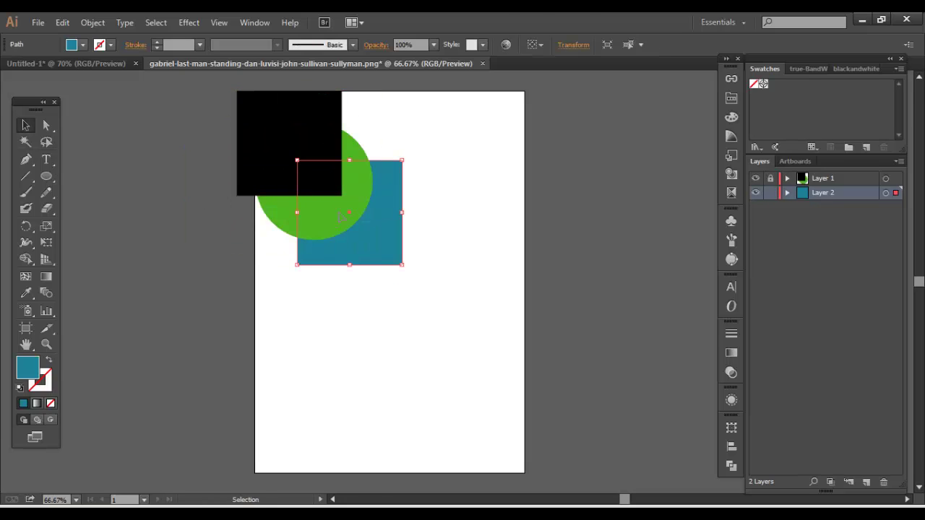
pyautogui.click(770, 178)
# - Move all three shapes together toward the artboard's centre, group them, and reselect the group
pyautogui.moveTo(481, 149); pyautogui.dragTo(189, 260)
pyautogui.moveTo(257, 164); pyautogui.dragTo(321, 236)
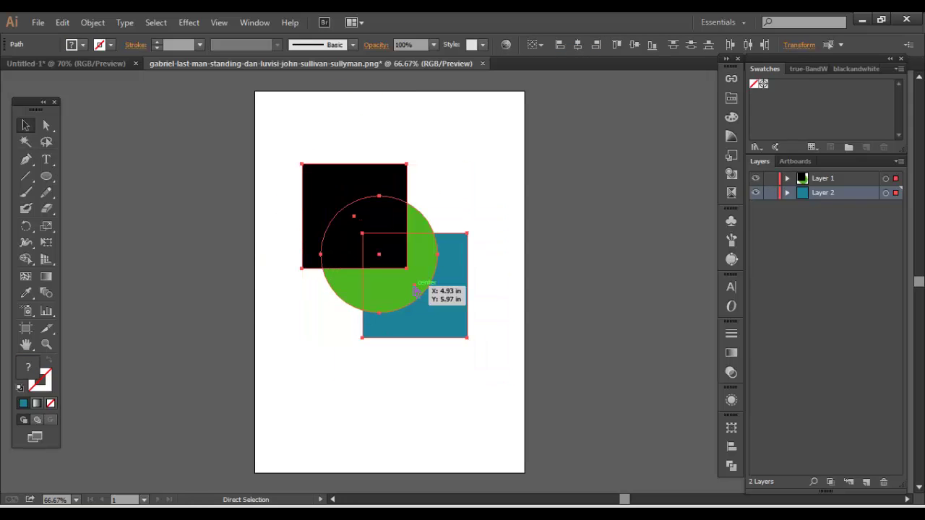
pyautogui.hotkey('ctrl', 'g')
pyautogui.click(100, 22)
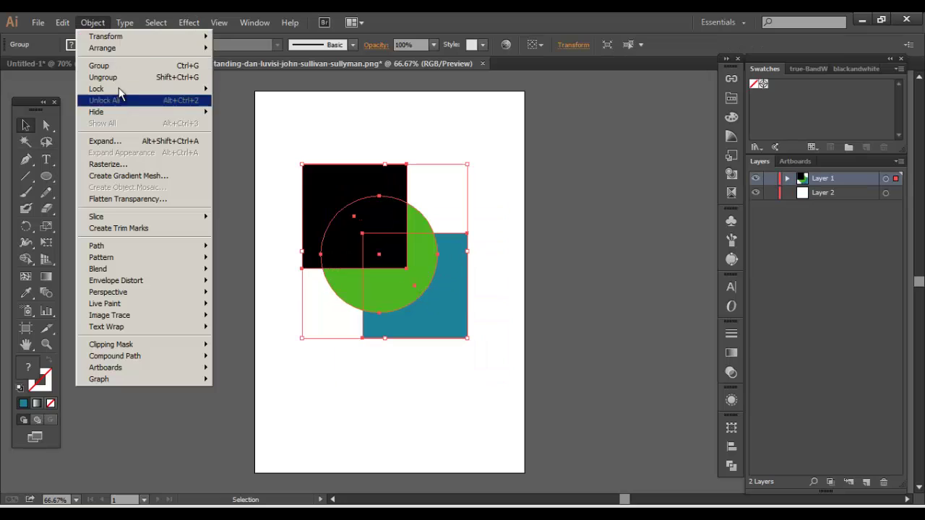
pyautogui.click(466, 145)
pyautogui.click(531, 325)
pyautogui.hotkey('ctrl', 'a')
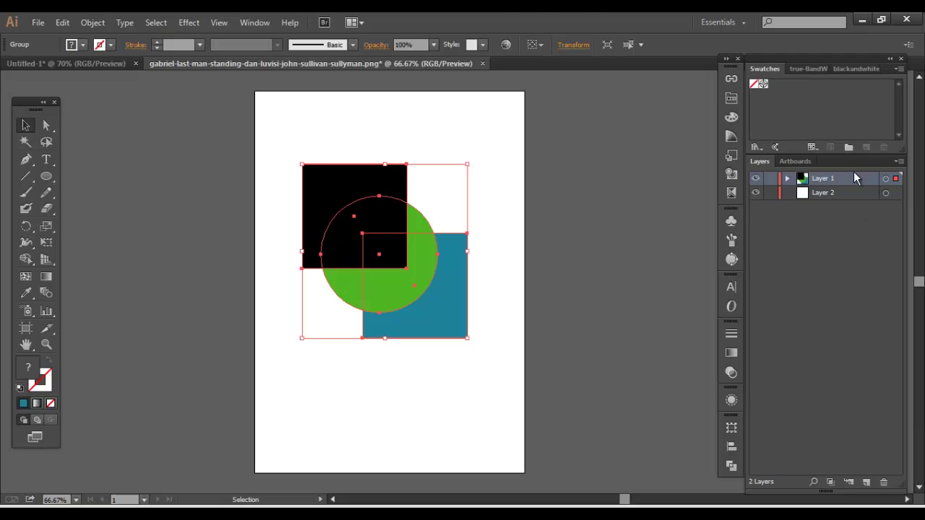
# - Delete the empty Layer 2, select the grouped shapes, and expand Layer 1 and its group down to the individual paths
pyautogui.moveTo(817, 190); pyautogui.dragTo(883, 481)
pyautogui.click(529, 196)
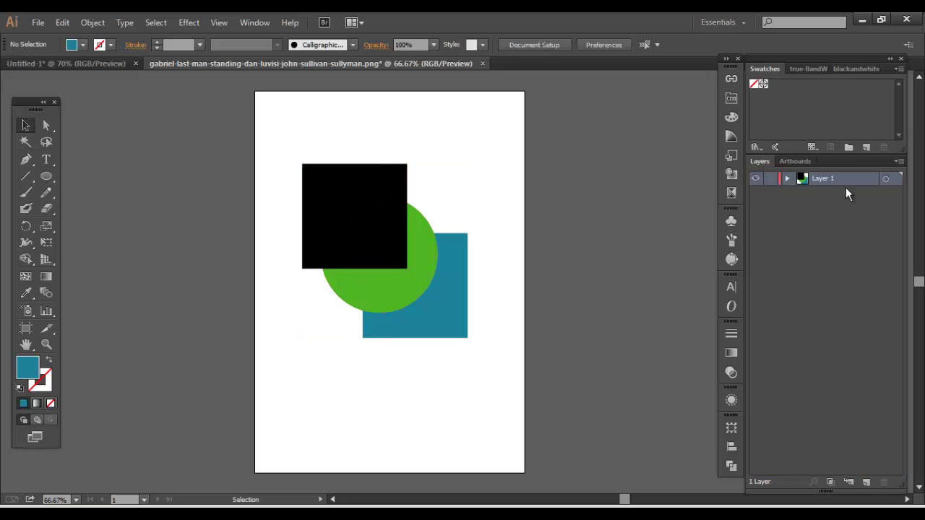
pyautogui.click(787, 179)
pyautogui.hotkey('ctrl', 'a')
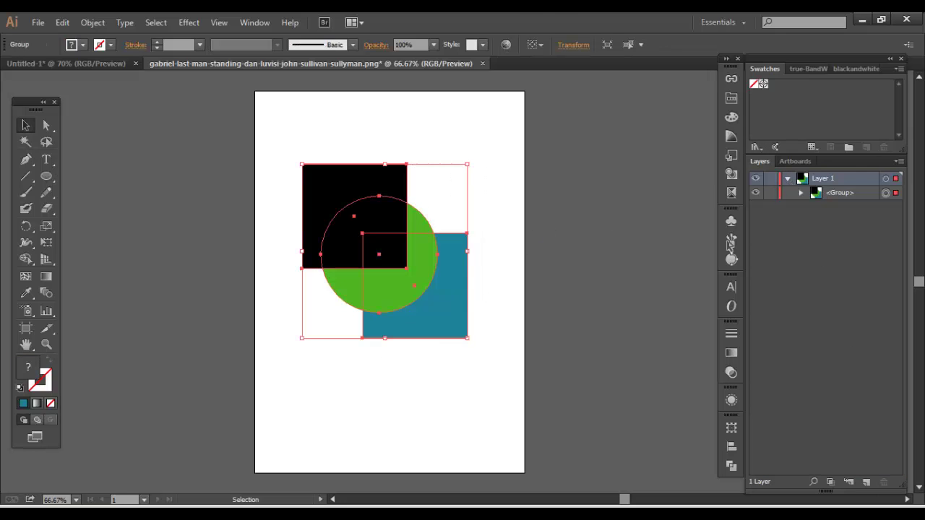
pyautogui.click(801, 193)
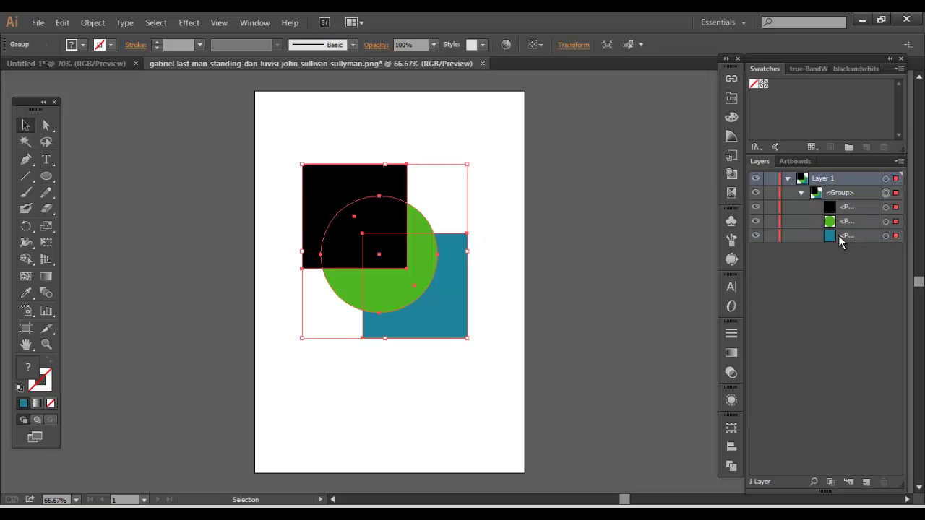
# - Switch the grouped shapes to outline view, toggle Layer 1 between outline and preview, and return everything to preview
pyautogui.moveTo(276, 146); pyautogui.dragTo(493, 402)
pyautogui.hotkey('ctrl', 'y')
pyautogui.keyDown('ctrl'); pyautogui.click(755, 180); pyautogui.keyUp('ctrl')
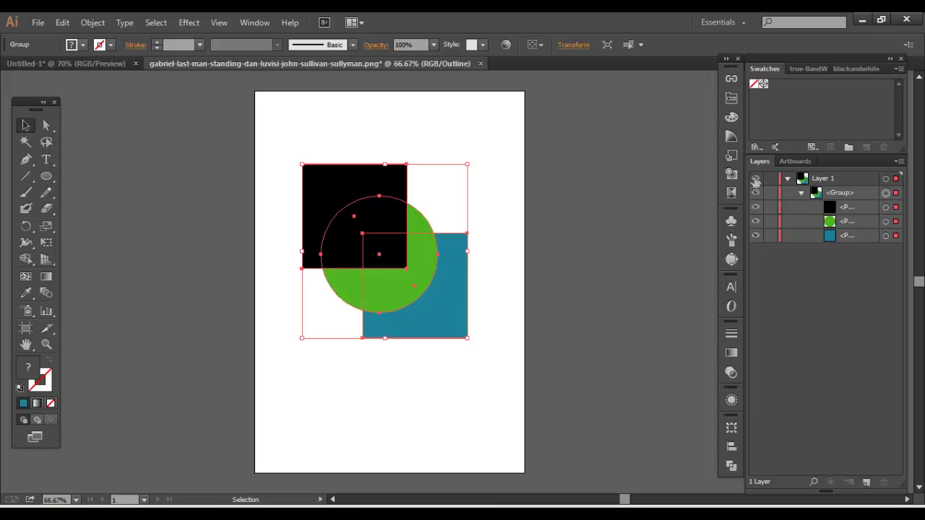
pyautogui.click(755, 180)
pyautogui.click(755, 179)
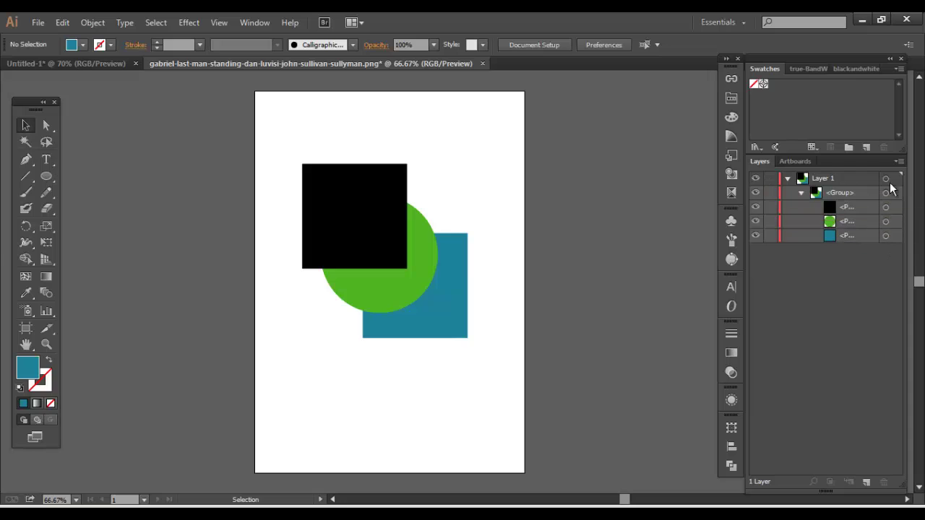
# - Copy the black square's appearance onto the green circle and the teal square, and select the whole group
pyautogui.moveTo(886, 209); pyautogui.dragTo(887, 242)
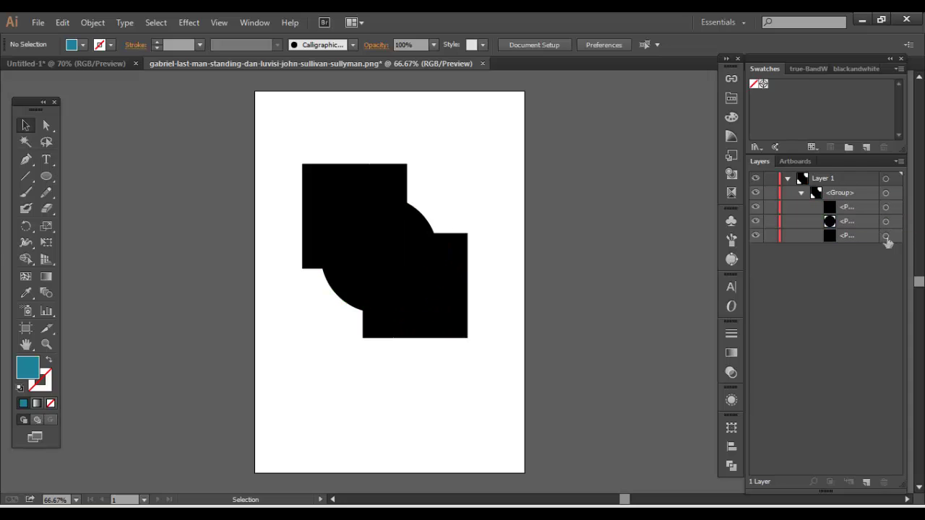
pyautogui.click(897, 193)
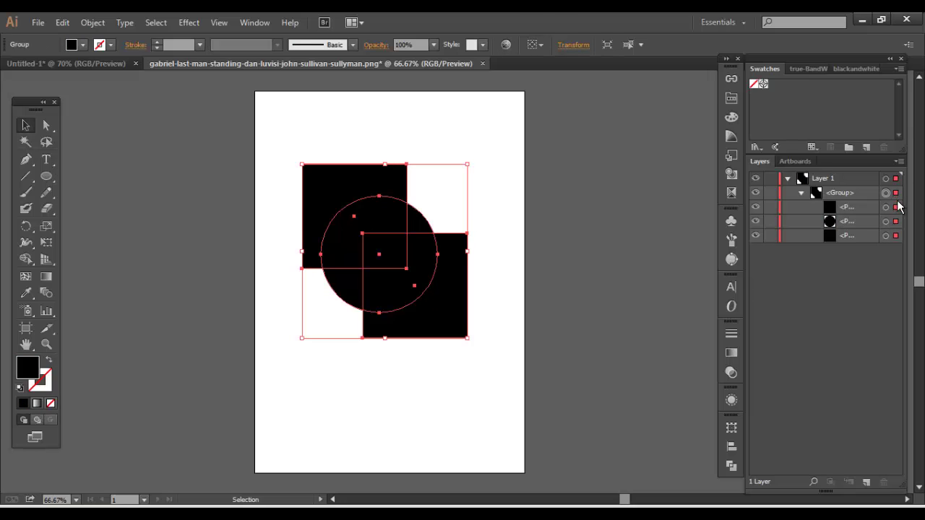
# - Select the group's paths one by one through their layer entries, reselect the whole group, and collapse Layer 1
pyautogui.click(897, 207)
pyautogui.click(897, 222)
pyautogui.click(897, 235)
pyautogui.click(897, 222)
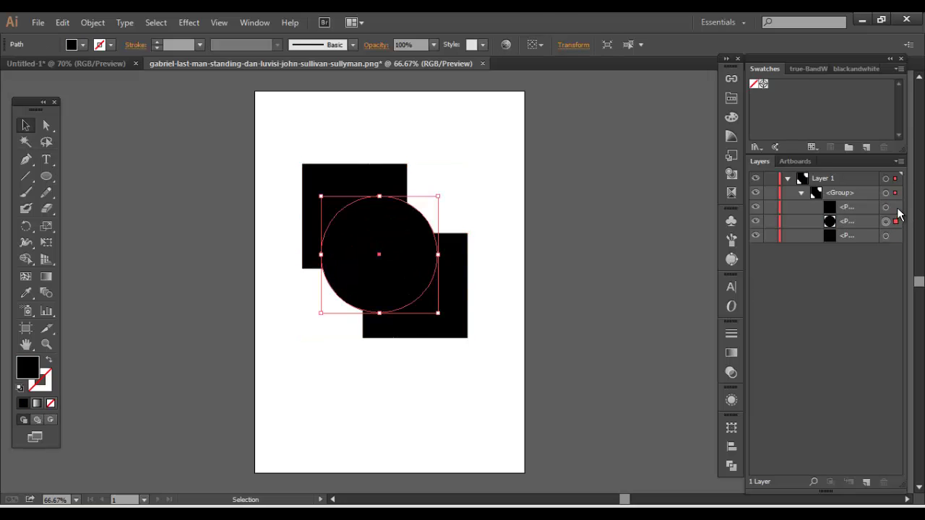
pyautogui.click(897, 208)
pyautogui.moveTo(281, 148); pyautogui.dragTo(528, 365)
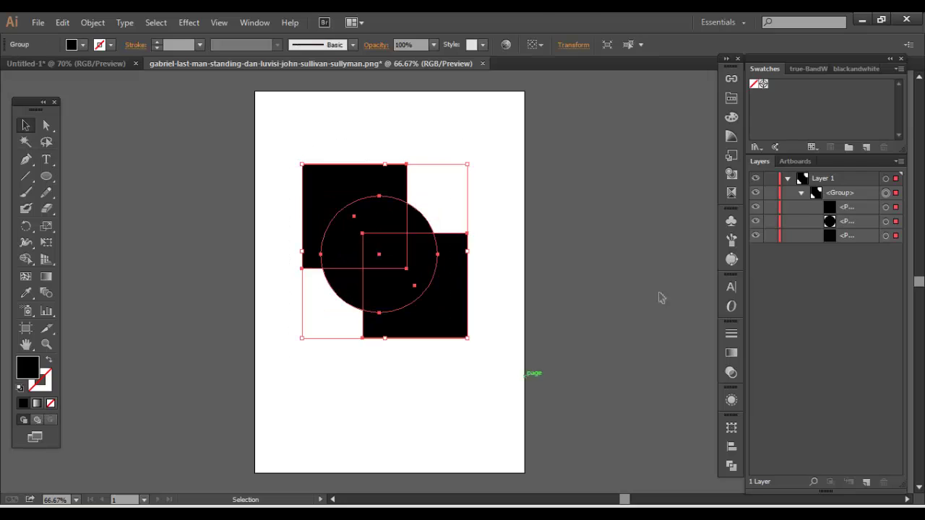
pyautogui.click(788, 178)
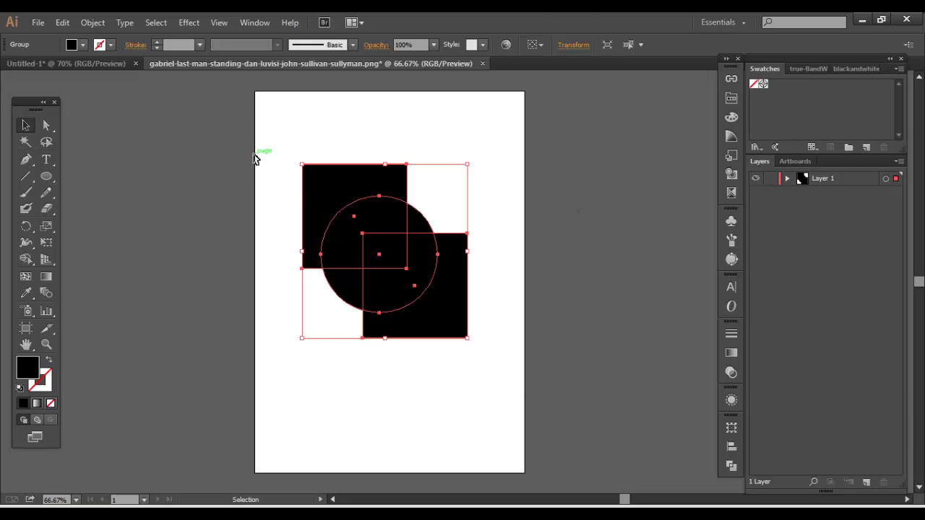